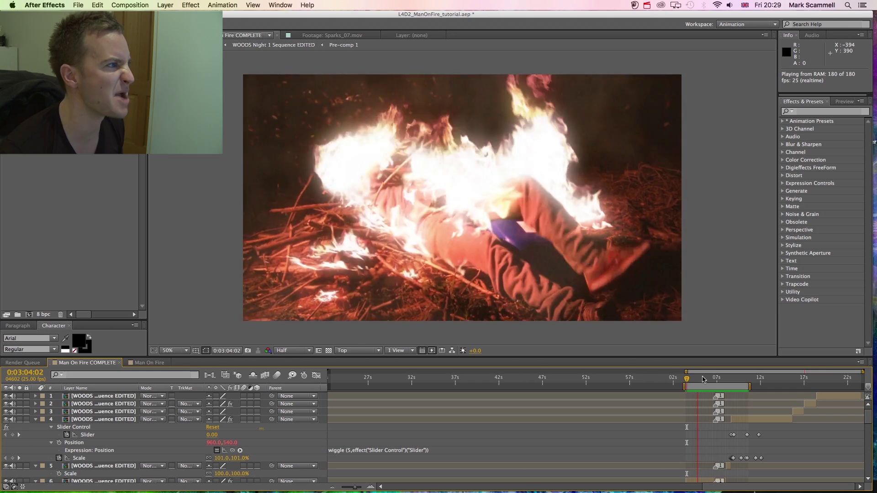
# Stop the running preview and play back the preview of the finished Man On Fire COMPLETE composition.
pyautogui.press('space')
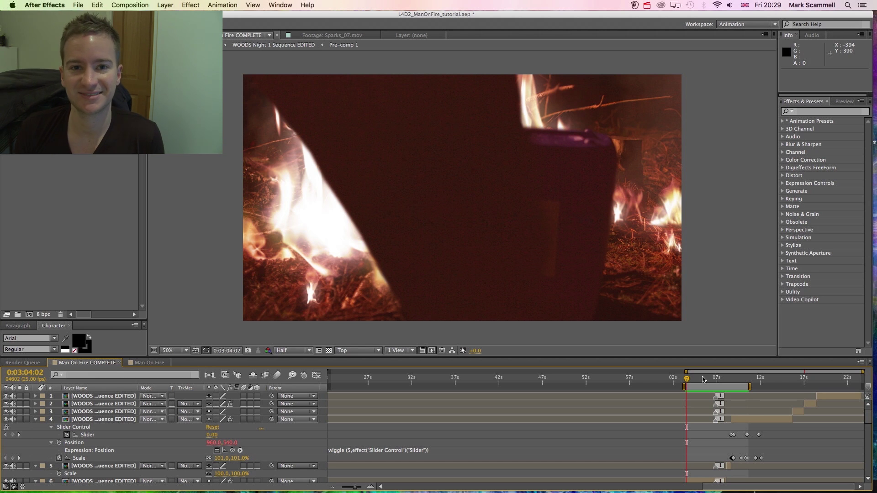
pyautogui.press('KP_0')
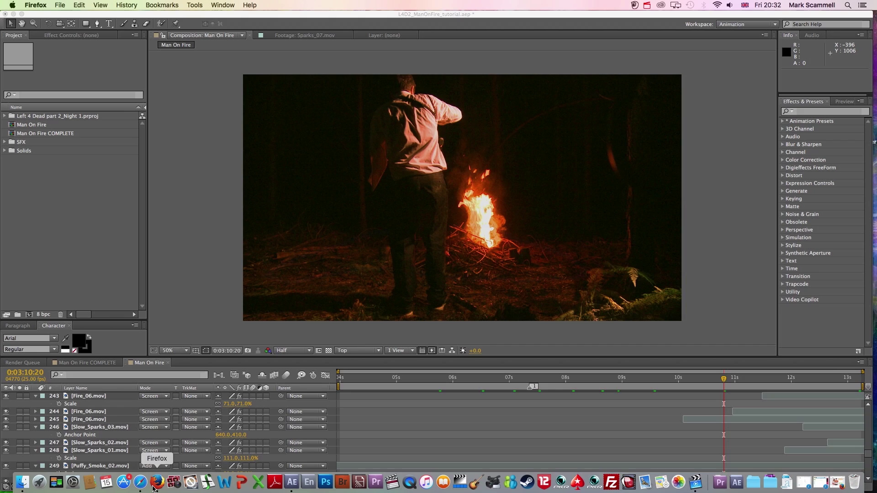
# Switch to Firefox and close the three dating-site pages, leaving only the Video Copilot products page open.
pyautogui.click(154, 486)
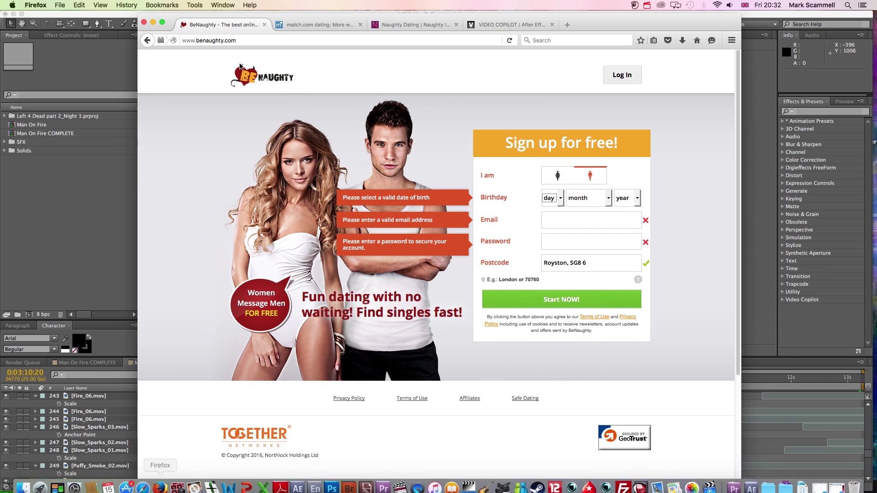
pyautogui.click(264, 24)
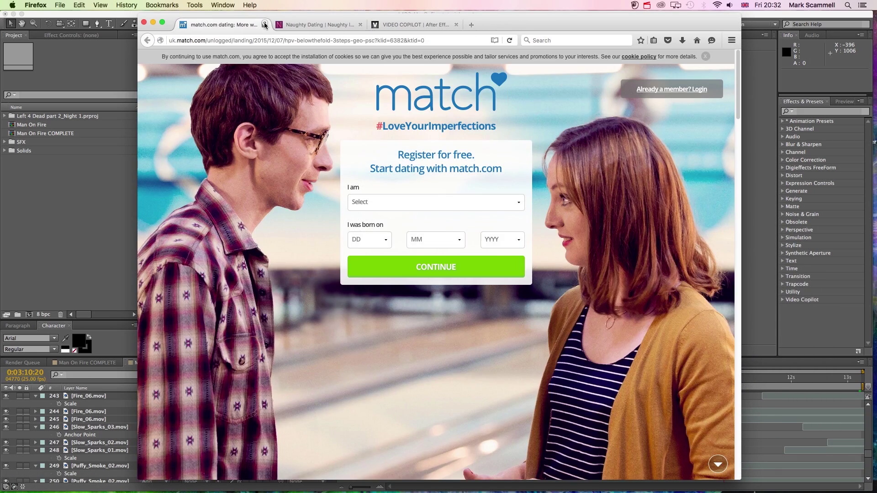
pyautogui.click(264, 25)
pyautogui.click(264, 24)
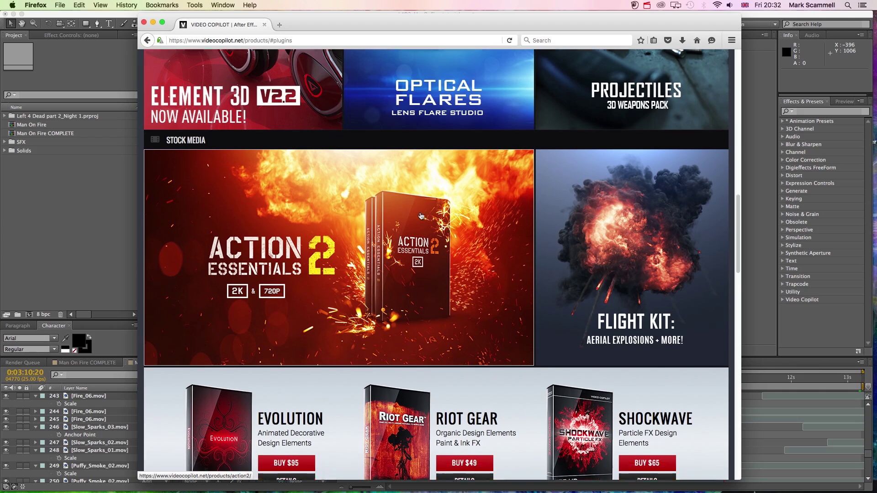
# Look through the Video Copilot product listings, including the Action Essentials 2 stock media.
pyautogui.scroll(-7, 348, 238)
pyautogui.scroll(10, 424, 217)
pyautogui.scroll(10, 423, 218)
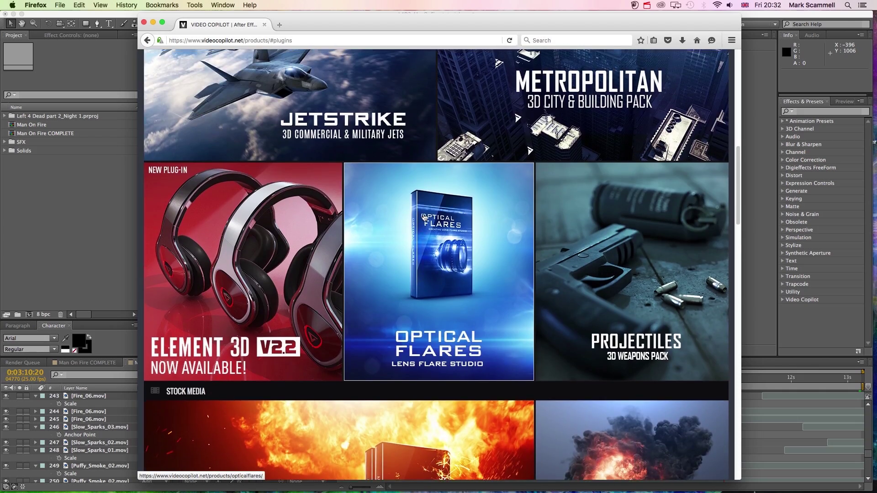
pyautogui.scroll(-12, 424, 219)
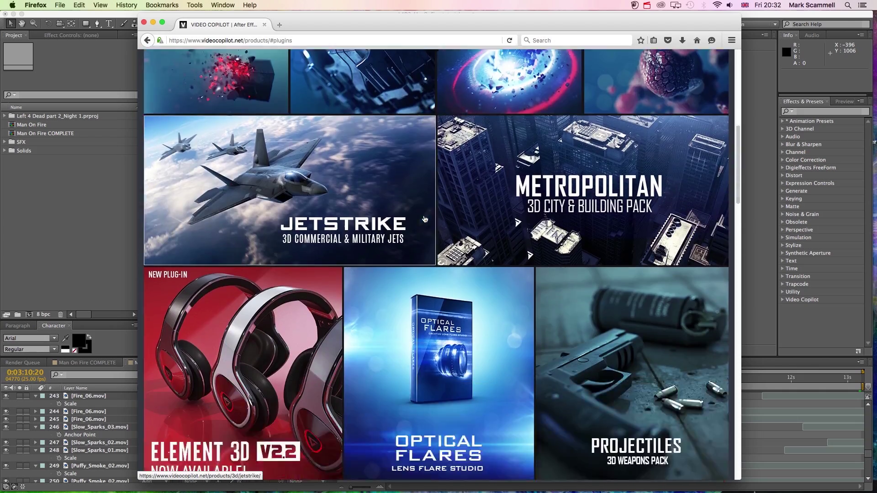
pyautogui.scroll(-8, 425, 219)
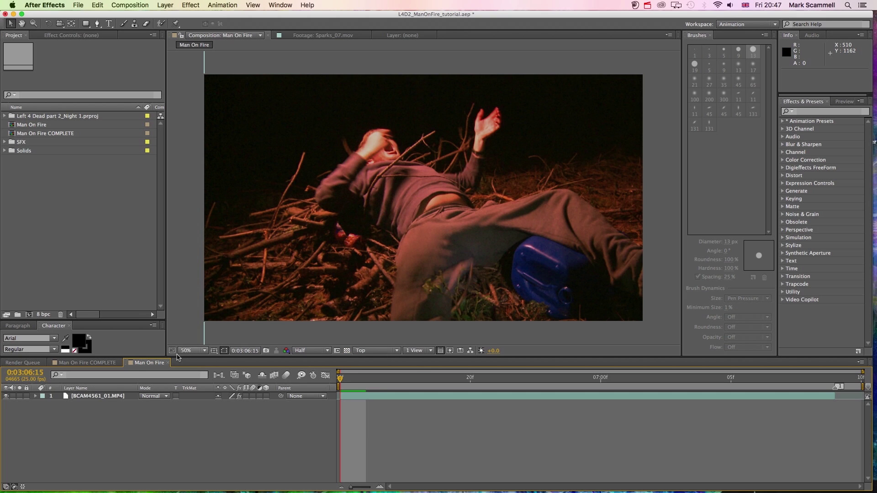
# Review the default settings for a new composition without creating one.
pyautogui.click(30, 314)
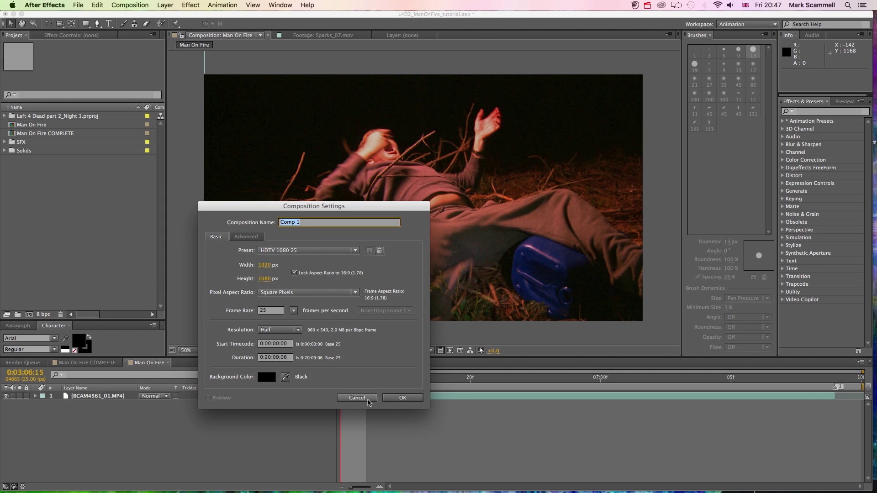
pyautogui.click(365, 399)
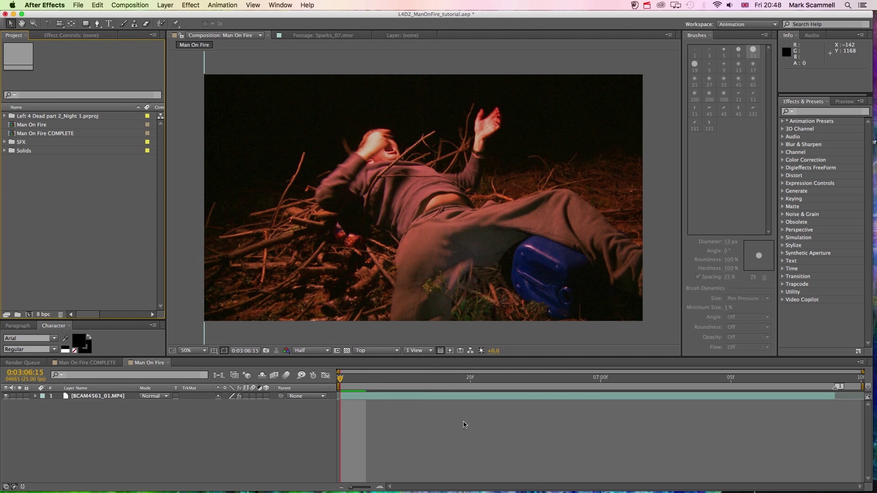
# Preview the BCAM4561_01.MP4 footage in the Man On Fire composition from its start at 0:03:06:15.
pyautogui.press('space')
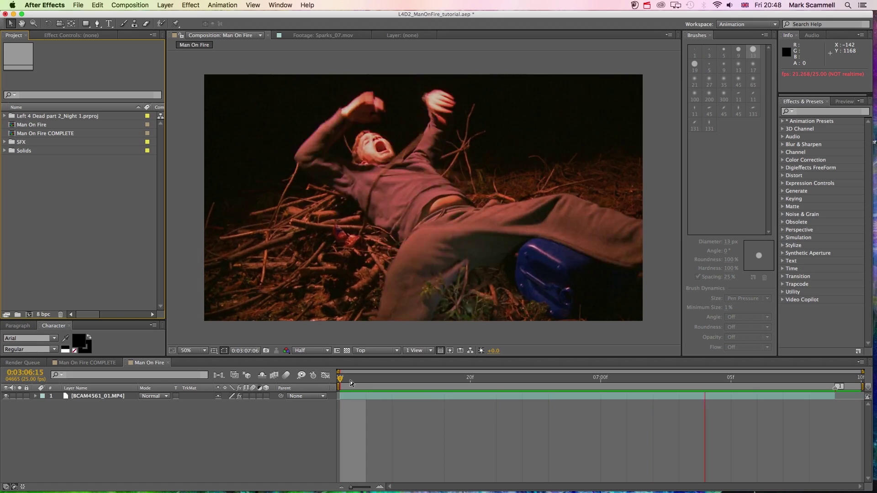
pyautogui.click(366, 381)
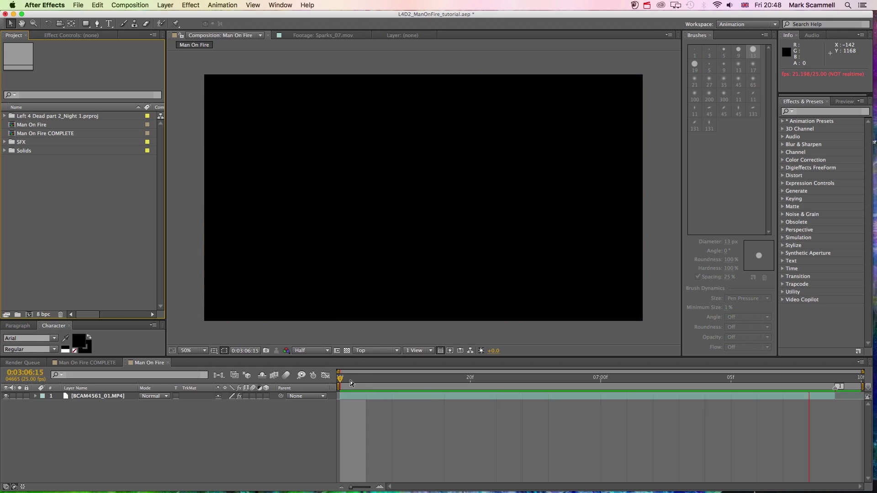
pyautogui.moveTo(365, 380); pyautogui.dragTo(341, 377)
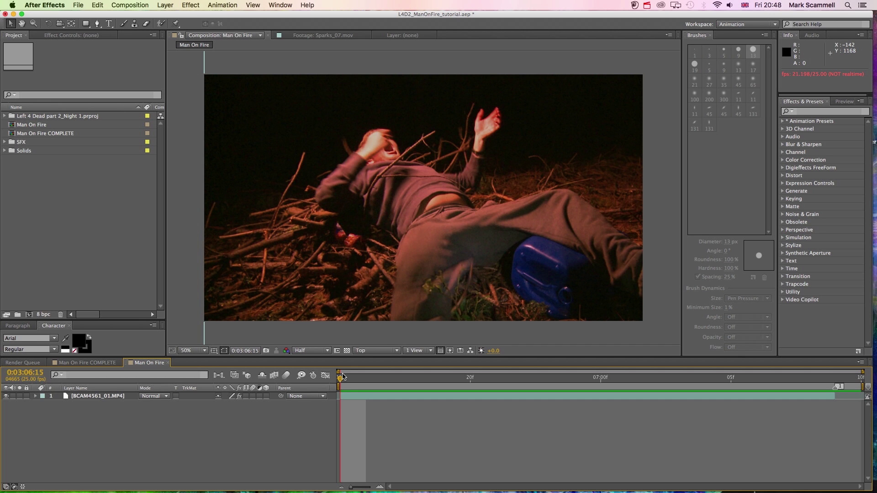
pyautogui.press('space')
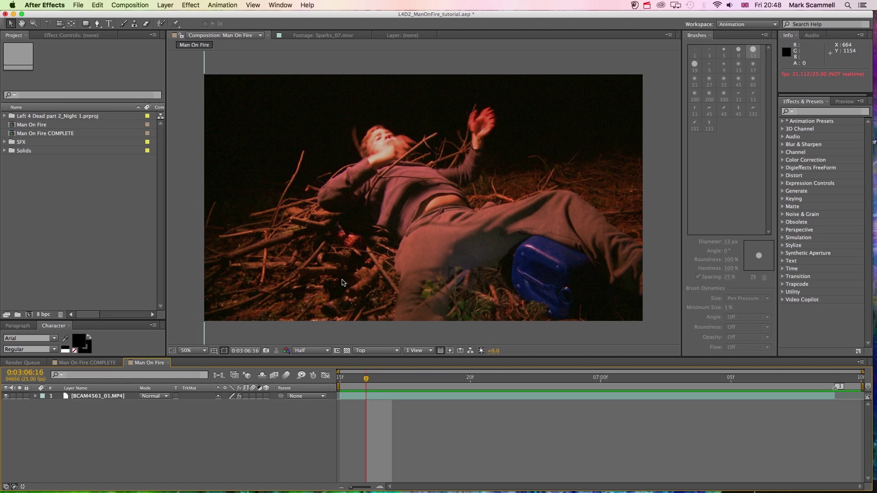
# Try to isolate the man in the BCAM4561_01.MP4 layer with Roto Brush strokes around his head, arm and torso.
pyautogui.click(161, 25)
pyautogui.doubleClick(345, 397)
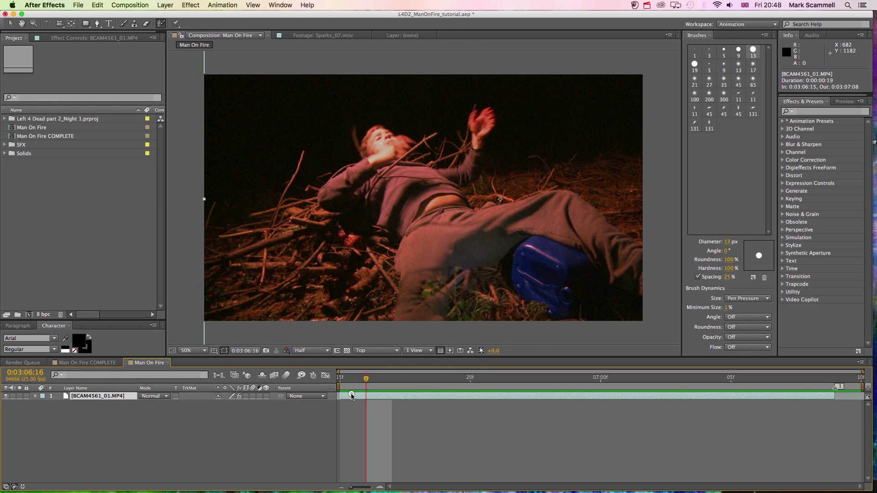
pyautogui.moveTo(317, 121)
pyautogui.mouseDown()
pyautogui.moveTo(285, 178)
pyautogui.moveTo(286, 195)
pyautogui.moveTo(305, 203)
pyautogui.mouseUp()
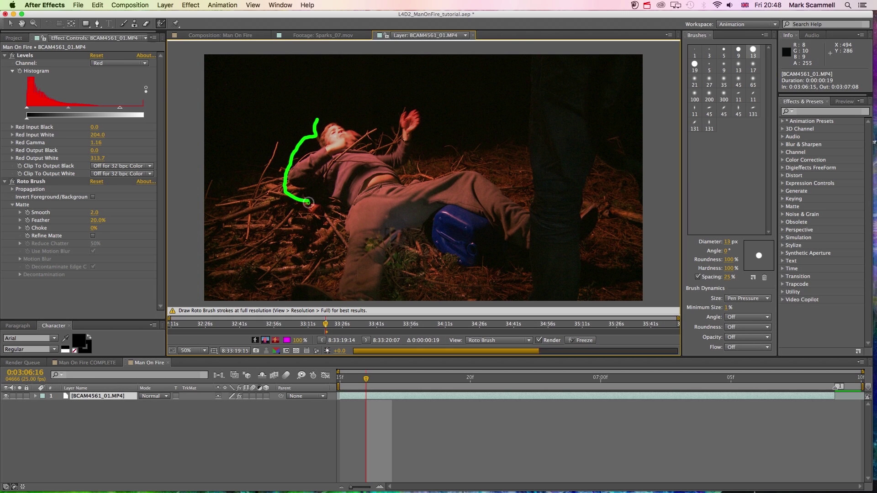
pyautogui.moveTo(317, 121)
pyautogui.mouseDown()
pyautogui.moveTo(353, 113)
pyautogui.moveTo(361, 135)
pyautogui.moveTo(389, 149)
pyautogui.moveTo(400, 109)
pyautogui.moveTo(432, 99)
pyautogui.moveTo(414, 171)
pyautogui.mouseUp()
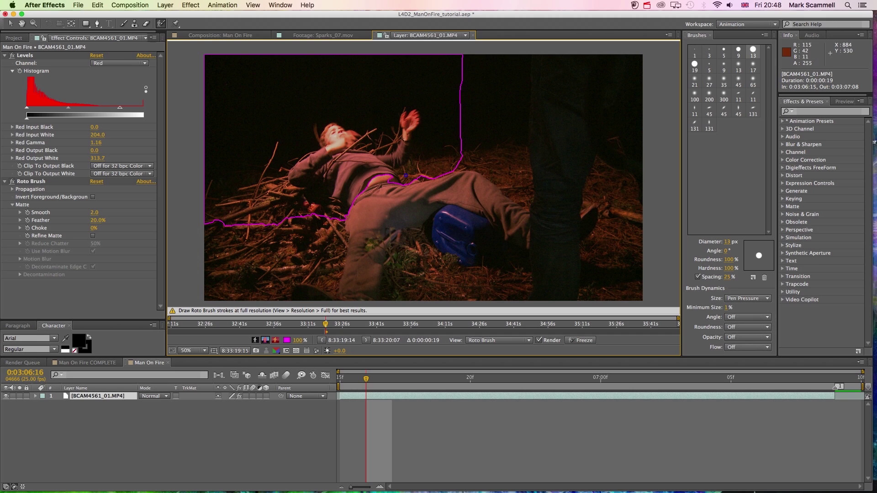
pyautogui.moveTo(411, 185); pyautogui.dragTo(367, 149)
pyautogui.click(230, 38)
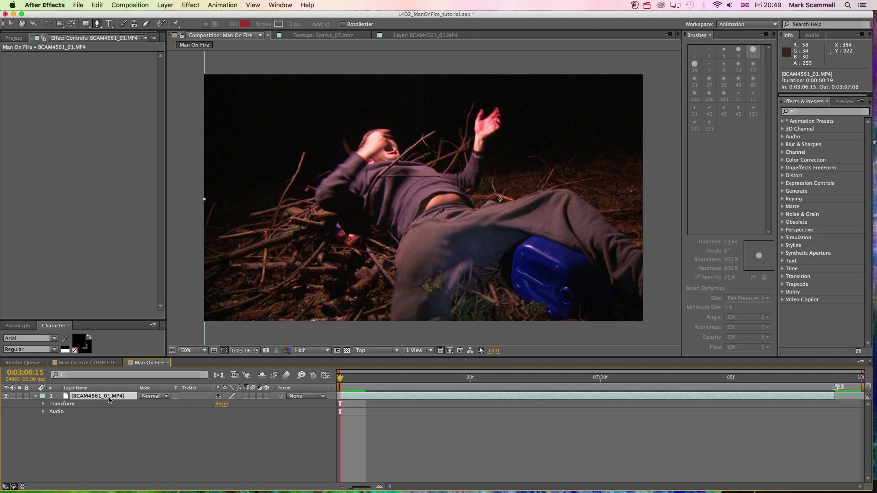
# Duplicate the BCAM4561_01.MP4 layer and rename the upper copy Mask.
pyautogui.press('super+d')
pyautogui.press('Return')
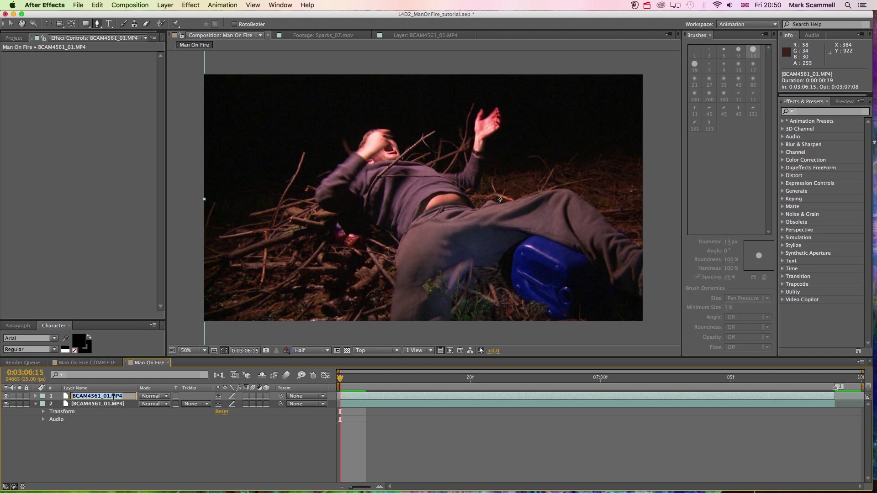
pyautogui.write('Mask')
pyautogui.click(108, 447)
# Draw a closed Pen tool mask on the Mask layer loosely around the man's body, arms and legs at 0:03:06:15.
pyautogui.click(98, 396)
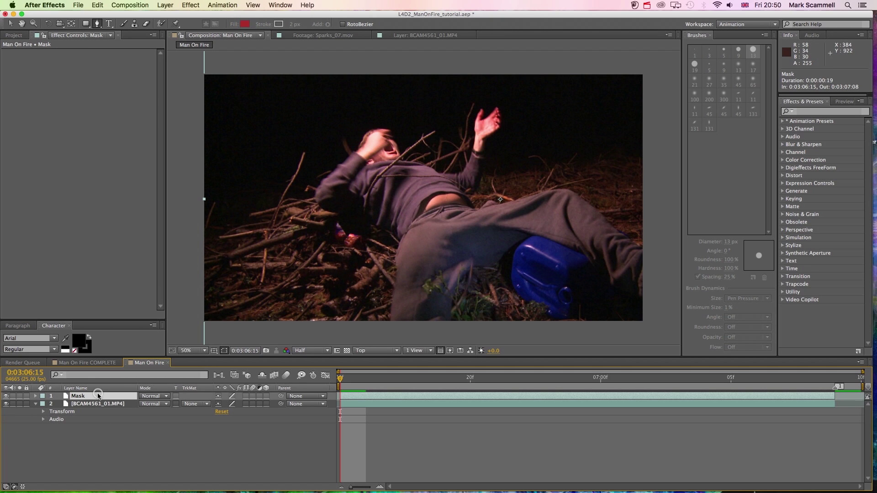
pyautogui.click(364, 125)
pyautogui.click(350, 136)
pyautogui.click(344, 145)
pyautogui.click(327, 160)
pyautogui.click(305, 187)
pyautogui.click(308, 200)
pyautogui.click(318, 216)
pyautogui.click(339, 224)
pyautogui.click(367, 235)
pyautogui.click(385, 236)
pyautogui.click(387, 250)
pyautogui.click(387, 269)
pyautogui.click(387, 302)
pyautogui.click(385, 321)
pyautogui.click(384, 332)
pyautogui.click(447, 332)
pyautogui.click(459, 329)
pyautogui.click(474, 277)
pyautogui.click(496, 275)
pyautogui.click(504, 268)
pyautogui.click(504, 289)
pyautogui.click(552, 329)
pyautogui.click(615, 332)
pyautogui.click(660, 279)
pyautogui.click(644, 240)
pyautogui.click(481, 200)
pyautogui.click(490, 175)
pyautogui.click(509, 120)
pyautogui.click(487, 99)
pyautogui.click(467, 102)
pyautogui.click(465, 132)
pyautogui.click(457, 165)
pyautogui.click(420, 155)
pyautogui.click(391, 124)
pyautogui.click(373, 122)
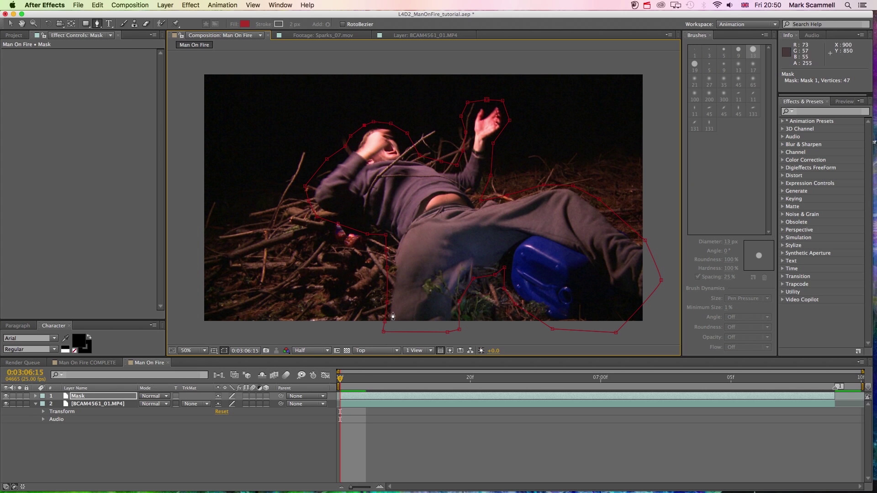
# Check the mask against the man's movement and start keyframing the Mask layer's mask path at 0:03:06:15.
pyautogui.moveTo(367, 375); pyautogui.dragTo(518, 377)
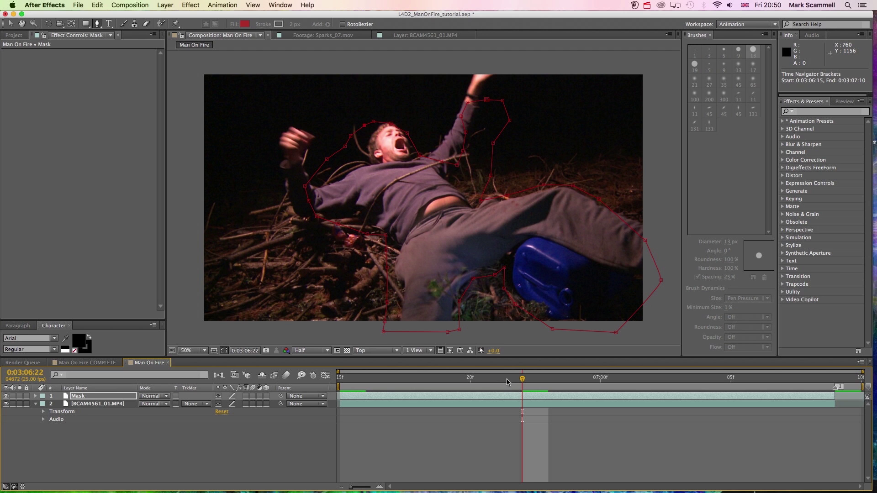
pyautogui.click(465, 381)
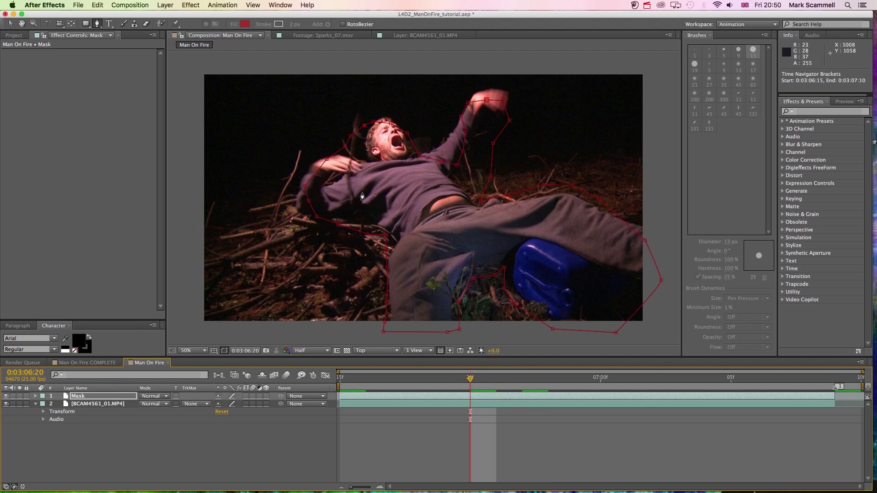
pyautogui.click(10, 23)
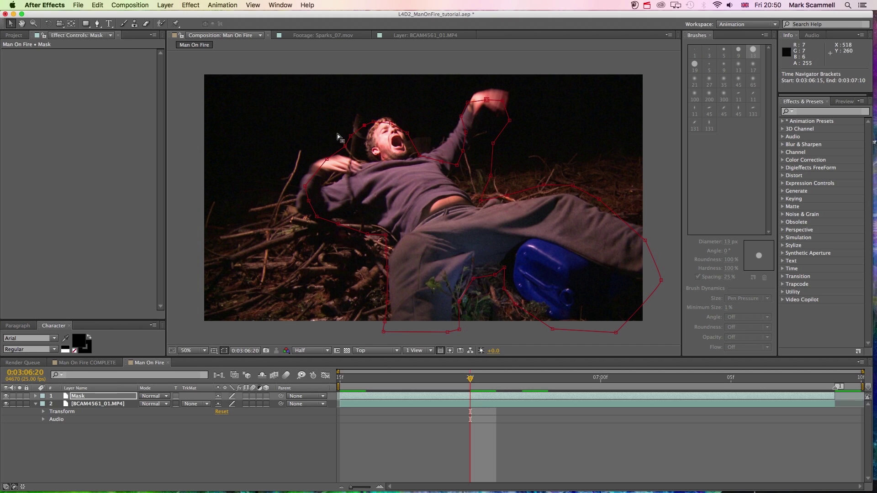
pyautogui.click(390, 126)
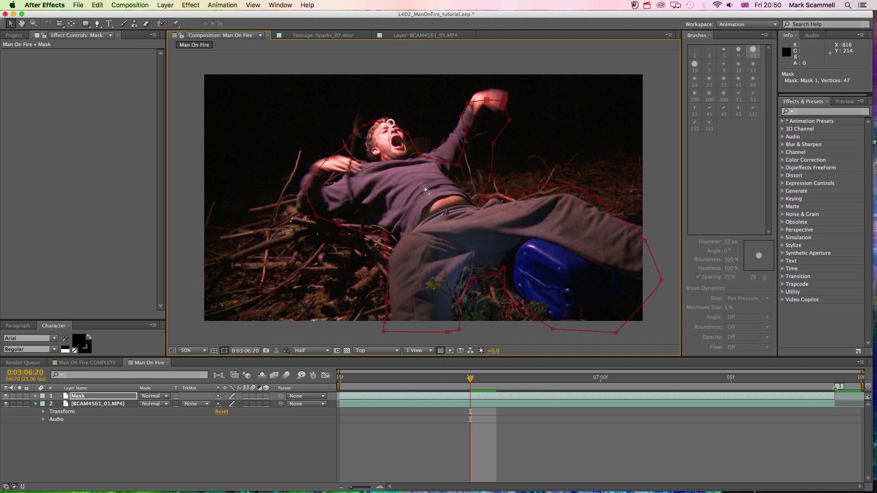
pyautogui.press('m')
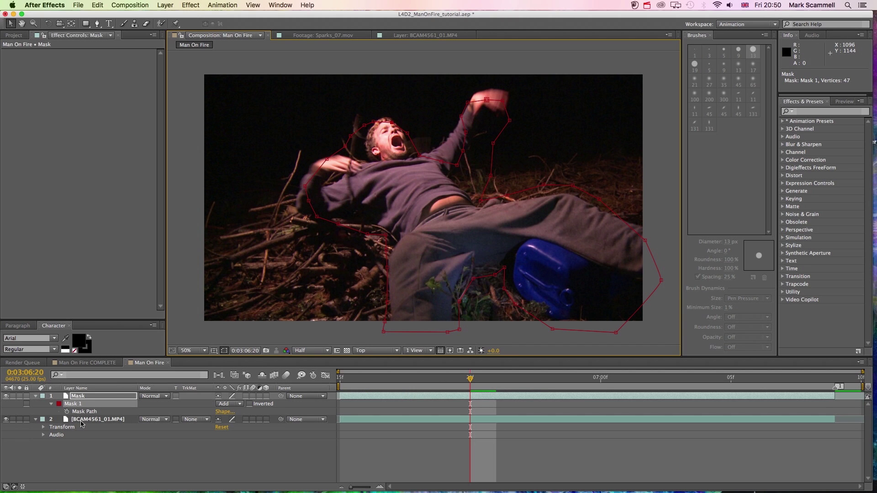
pyautogui.click(340, 378)
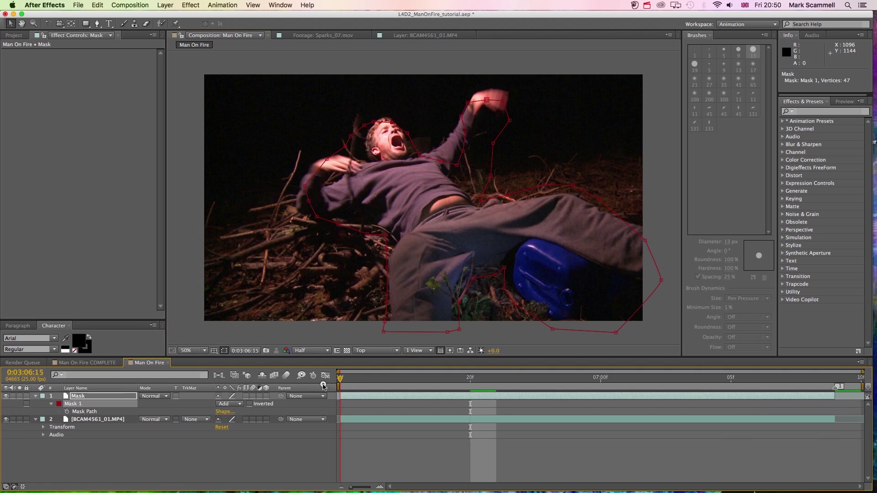
pyautogui.click(66, 412)
# Reshape the mask path point by point at 0:03:06:20 to surround the man's head, arms and legs in his new pose.
pyautogui.click(469, 382)
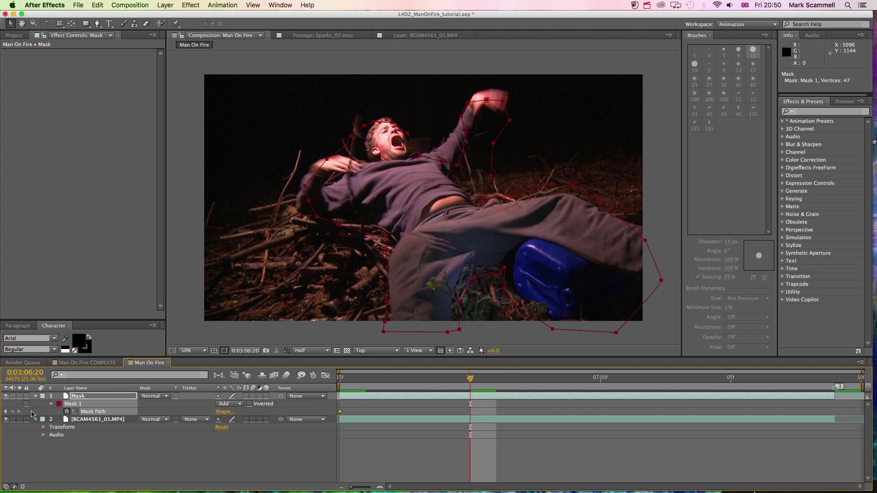
pyautogui.moveTo(375, 124); pyautogui.dragTo(359, 156)
pyautogui.click(393, 140)
pyautogui.moveTo(315, 176); pyautogui.dragTo(302, 161)
pyautogui.moveTo(318, 193); pyautogui.dragTo(382, 257)
pyautogui.moveTo(396, 293); pyautogui.dragTo(381, 316)
pyautogui.moveTo(468, 321); pyautogui.dragTo(458, 314)
pyautogui.moveTo(513, 259); pyautogui.dragTo(507, 266)
pyautogui.moveTo(513, 280); pyautogui.dragTo(509, 292)
pyautogui.moveTo(524, 295); pyautogui.dragTo(562, 328)
pyautogui.moveTo(669, 271); pyautogui.dragTo(665, 268)
pyautogui.moveTo(607, 191); pyautogui.dragTo(608, 211)
pyautogui.moveTo(582, 177); pyautogui.dragTo(580, 190)
pyautogui.moveTo(552, 176); pyautogui.dragTo(508, 196)
pyautogui.moveTo(499, 167); pyautogui.dragTo(440, 132)
pyautogui.moveTo(465, 156); pyautogui.dragTo(455, 109)
pyautogui.moveTo(474, 124); pyautogui.dragTo(463, 102)
pyautogui.moveTo(470, 108); pyautogui.dragTo(469, 88)
pyautogui.moveTo(476, 94); pyautogui.dragTo(481, 86)
pyautogui.moveTo(496, 92)
pyautogui.mouseDown()
pyautogui.moveTo(499, 84)
pyautogui.moveTo(512, 91)
pyautogui.mouseUp()
pyautogui.moveTo(415, 124); pyautogui.dragTo(420, 150)
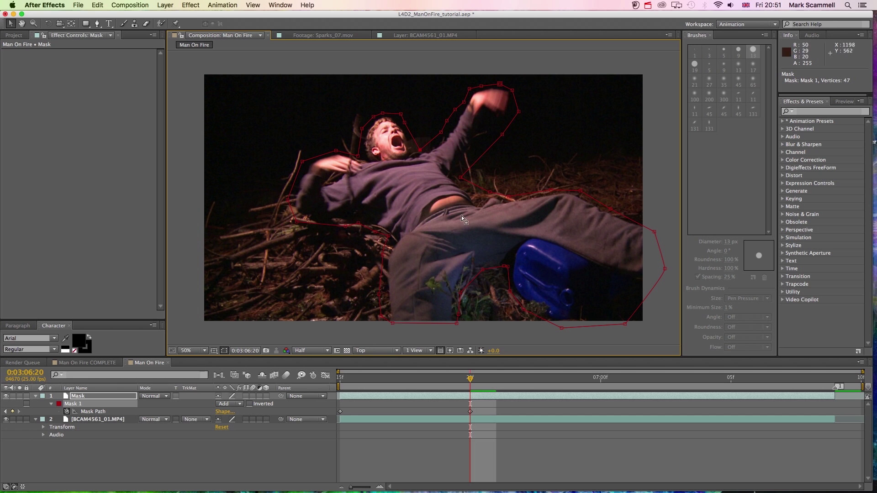
# Adjust the mask path around the man's head and bent arm at 0:03:06:18.
pyautogui.moveTo(471, 378); pyautogui.dragTo(406, 377)
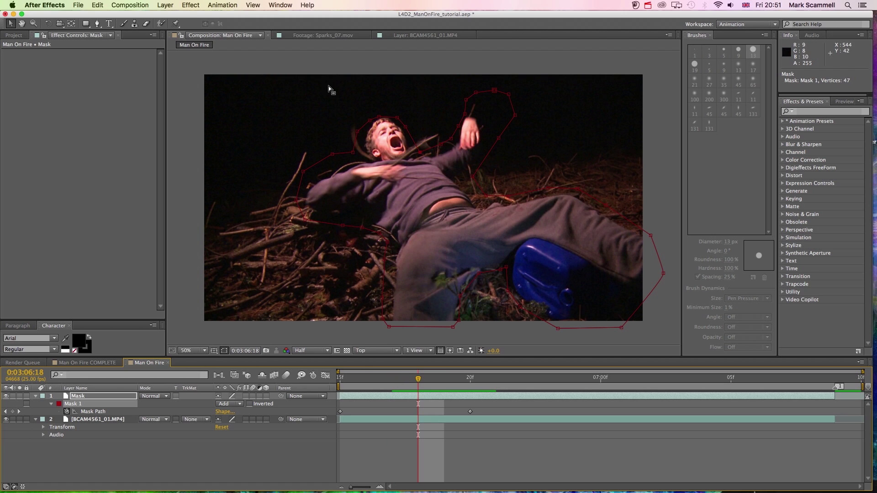
pyautogui.moveTo(357, 131); pyautogui.dragTo(308, 182)
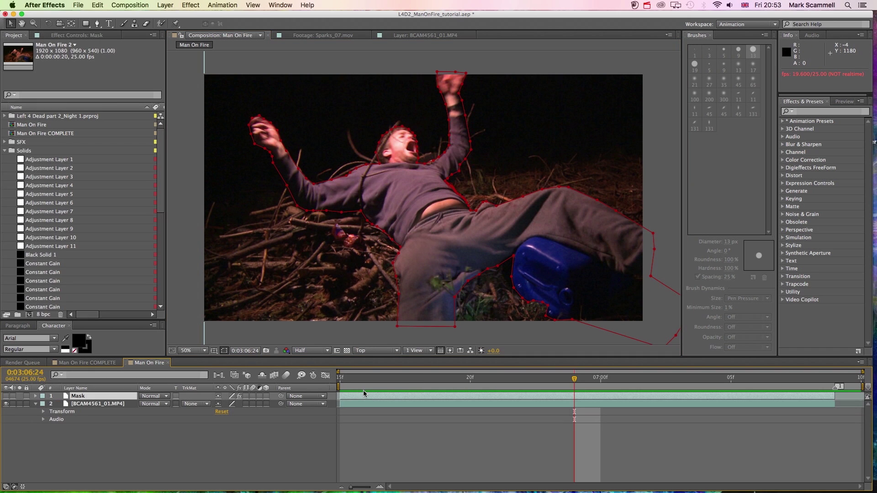
# Reveal the Mask layer's keyframed properties and preview the frame-by-frame mask from 0:03:06:15.
pyautogui.press('u')
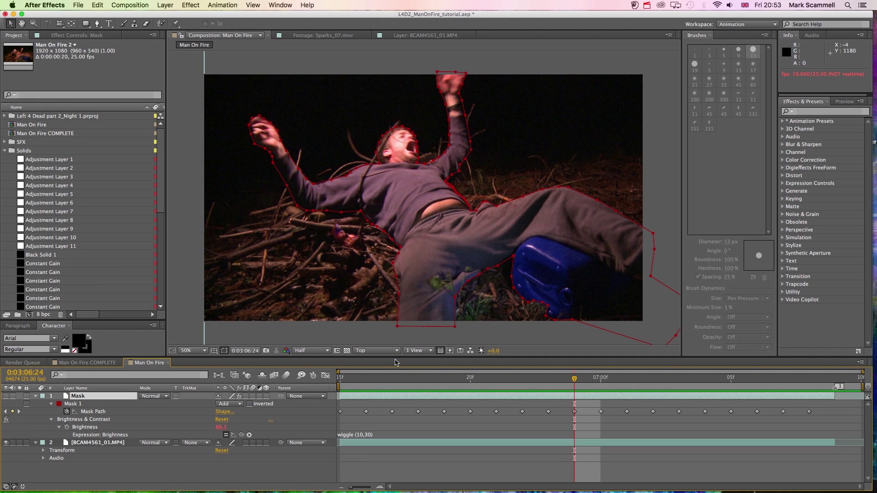
pyautogui.click(93, 405)
pyautogui.click(342, 379)
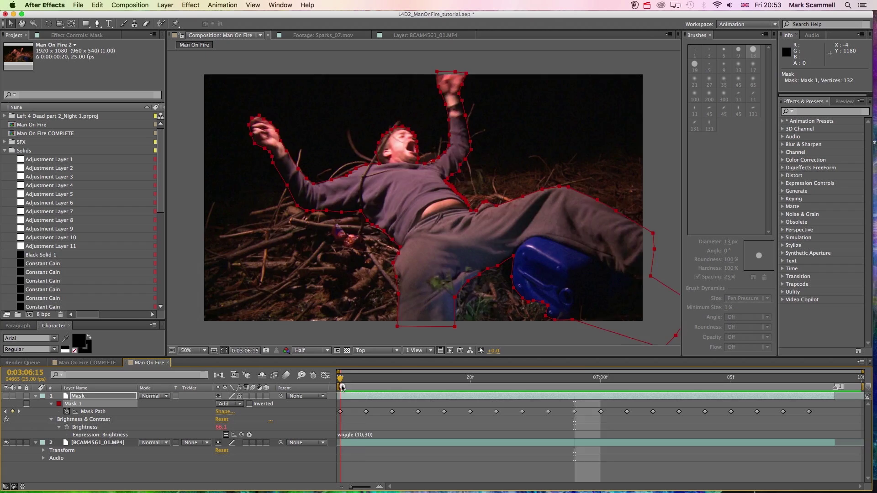
pyautogui.press('space')
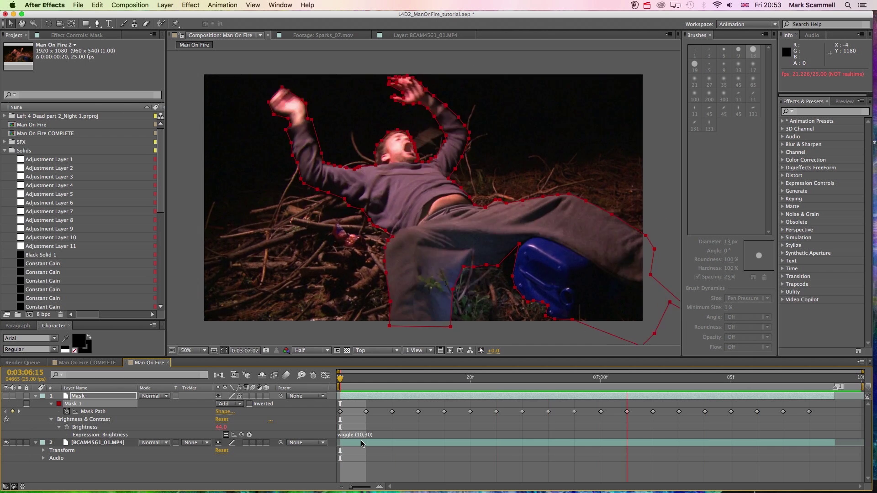
pyautogui.press('space')
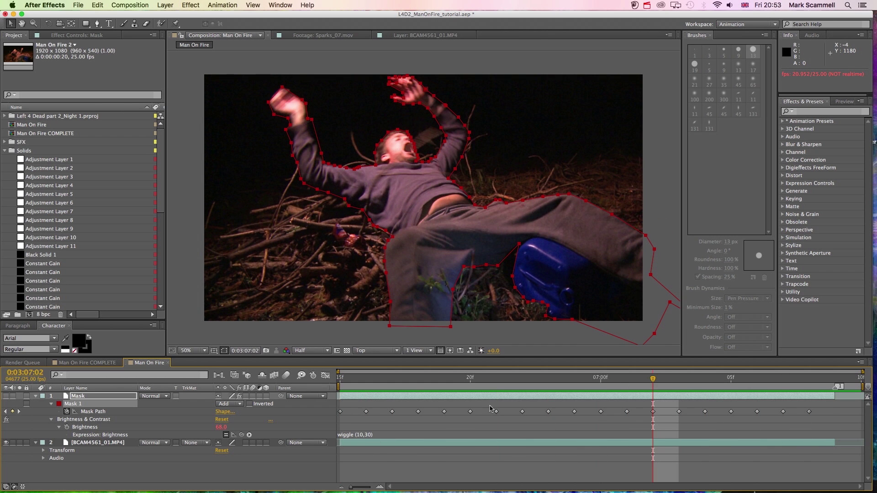
# Apply a Brightness & Contrast effect to the Mask layer at 0:03:06:15.
pyautogui.press('u')
pyautogui.click(421, 415)
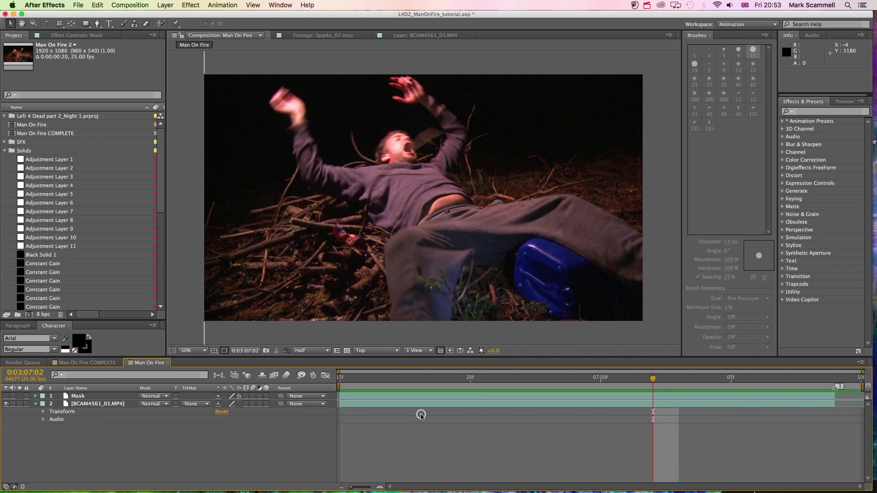
pyautogui.press('Home')
pyautogui.click(354, 396)
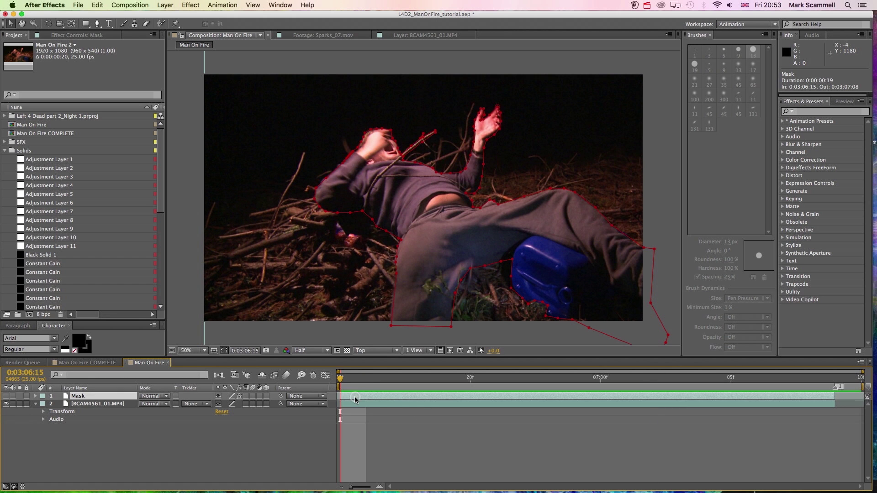
pyautogui.moveTo(340, 378); pyautogui.dragTo(365, 378)
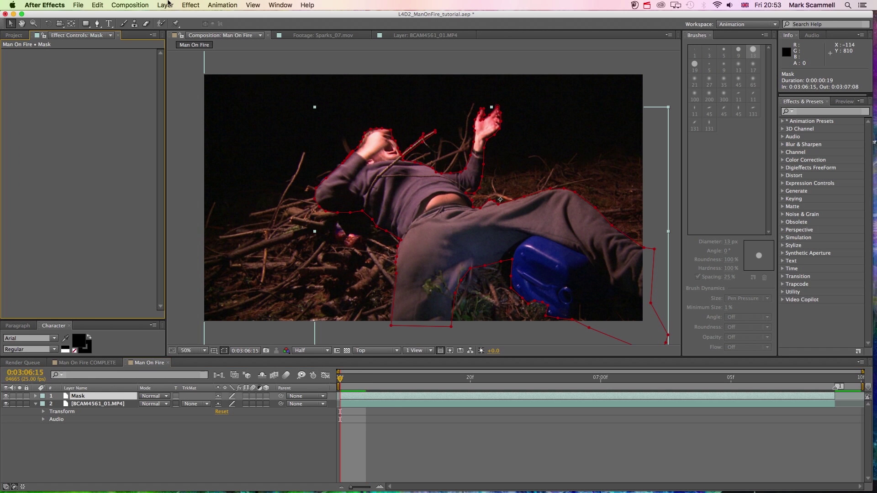
pyautogui.click(190, 5)
pyautogui.moveTo(245, 84)
pyautogui.click(333, 117)
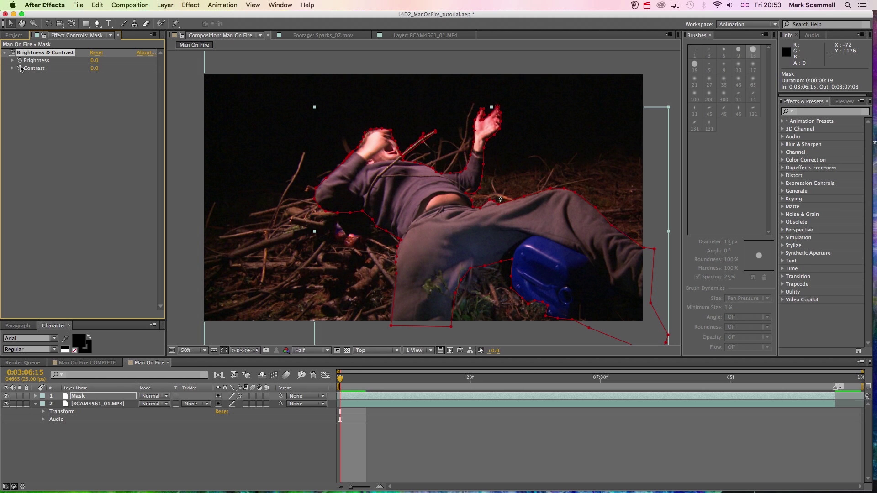
# Keyframe the Mask layer's Brightness and Contrast at 0:03:06:15, with Brightness at 48 and Contrast at 12.
pyautogui.click(20, 61)
pyautogui.click(20, 68)
pyautogui.press('u')
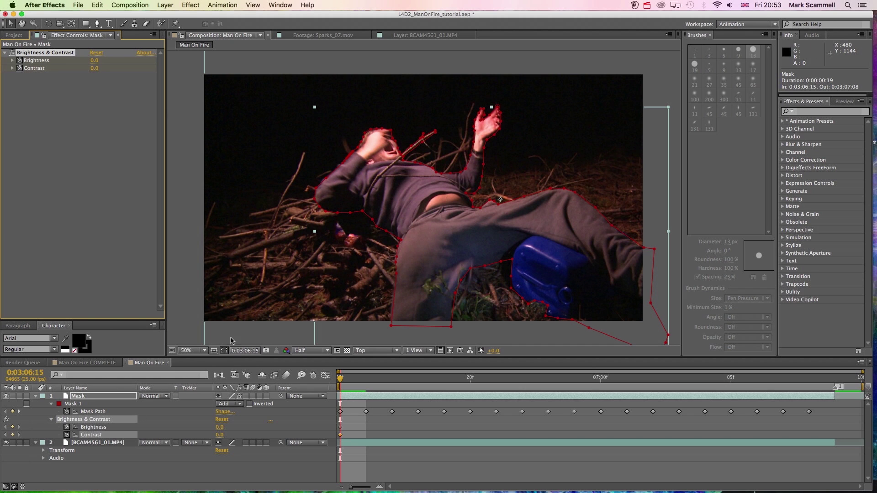
pyautogui.moveTo(94, 60)
pyautogui.mouseDown()
pyautogui.moveTo(107, 60)
pyautogui.moveTo(92, 56)
pyautogui.moveTo(98, 66)
pyautogui.mouseUp()
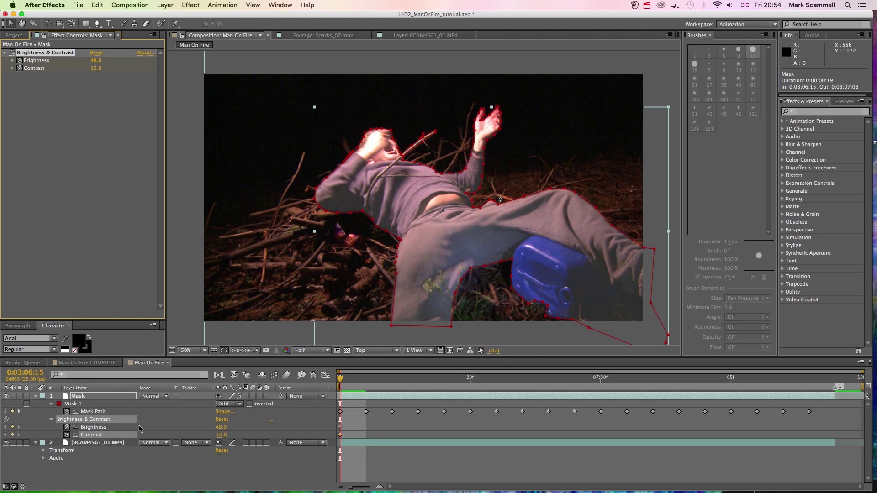
pyautogui.click(390, 423)
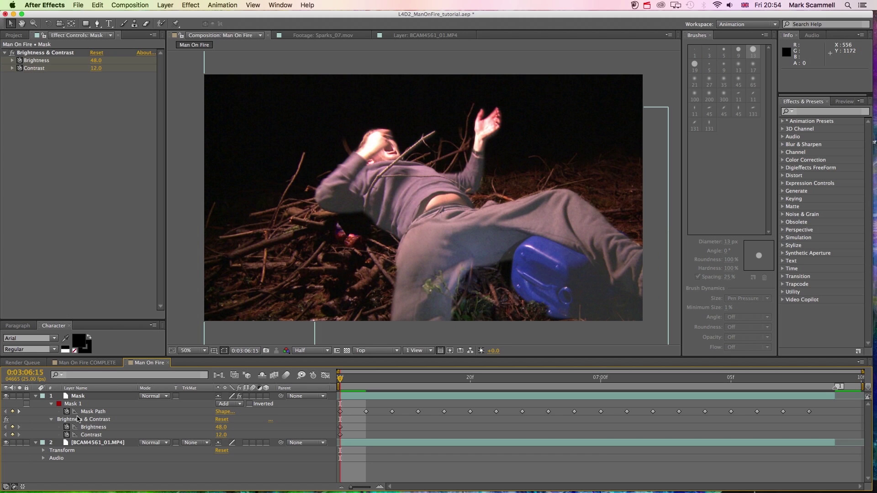
# Add the expression wiggle (15,30) to the Mask layer's Brightness and preview the flicker.
pyautogui.keyDown('alt'); pyautogui.click(67, 427); pyautogui.keyUp('alt')
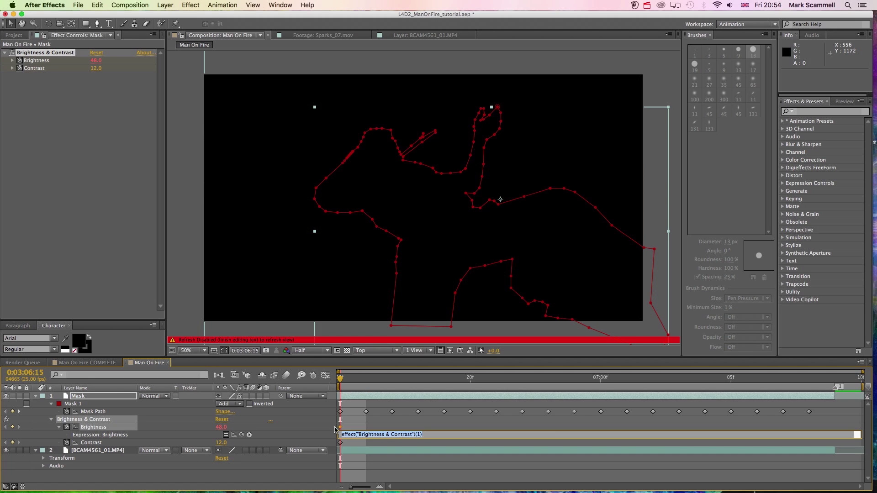
pyautogui.write('wiggle (15,30')
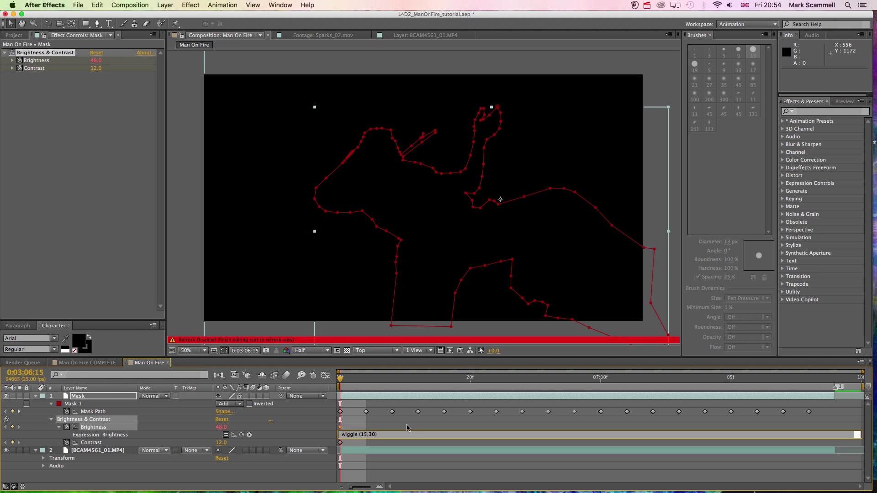
pyautogui.click(407, 427)
pyautogui.press('space')
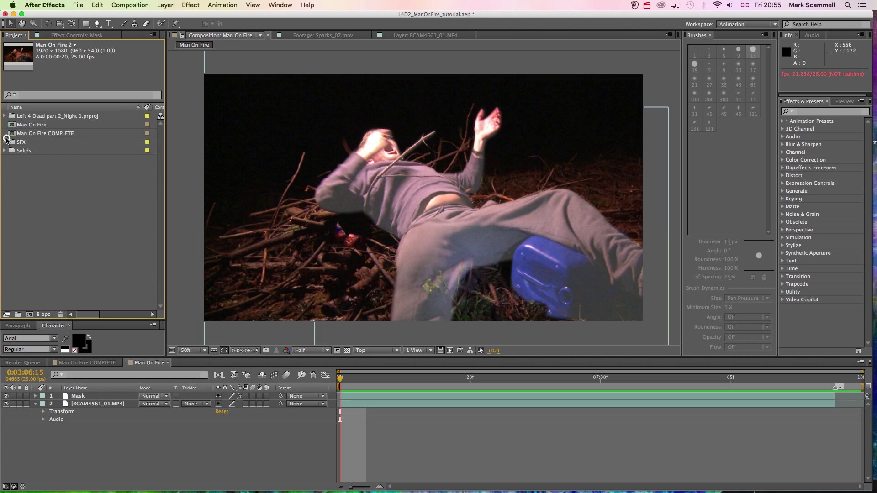
# Open the 09. Fire folder inside SFX and look at the footage import options.
pyautogui.click(5, 141)
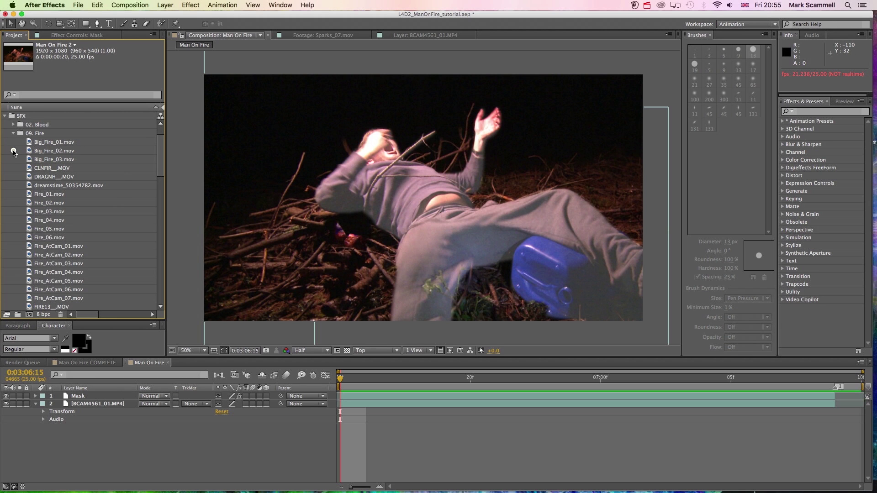
pyautogui.rightClick(13, 152)
pyautogui.moveTo(61, 185)
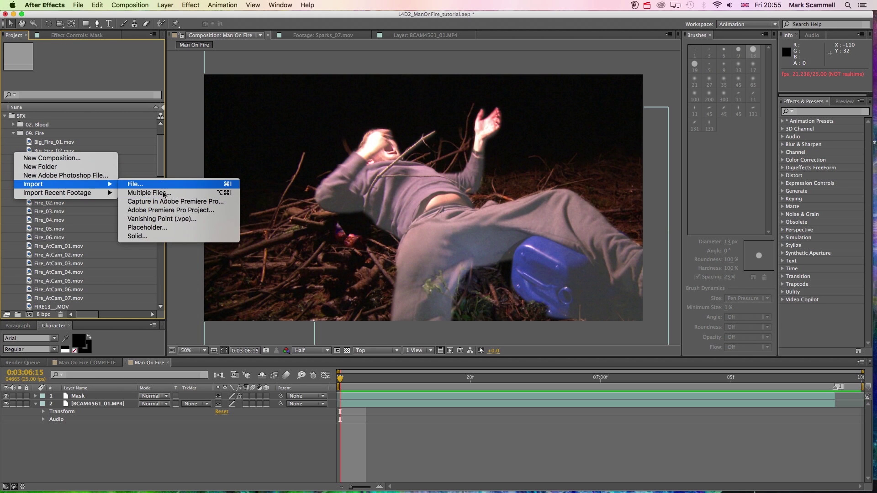
pyautogui.click(13, 209)
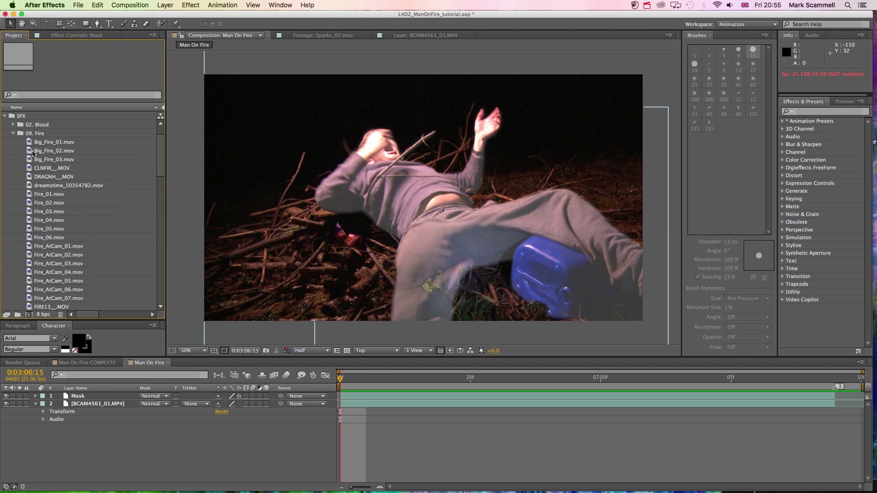
# Compare the numbered fire clips and place Fire_05.mov between the Mask and BCAM4561_01.MP4 layers.
pyautogui.scroll(-3, 30, 171)
pyautogui.click(29, 177)
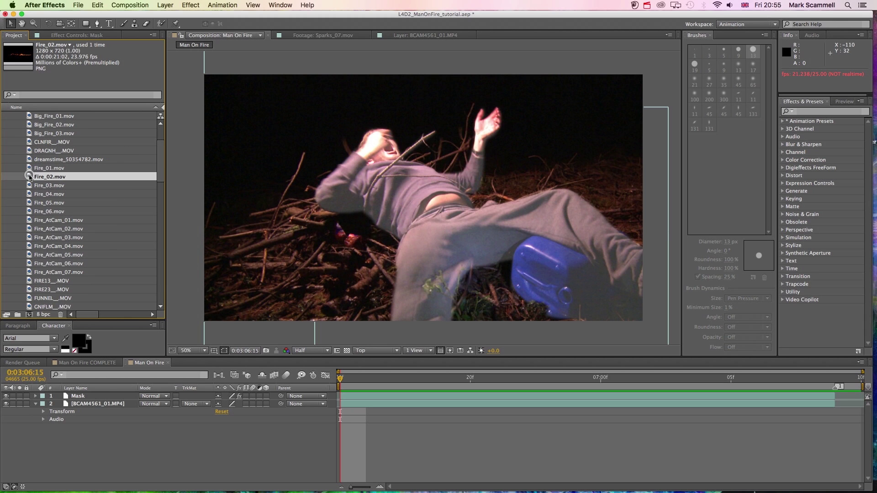
pyautogui.click(29, 168)
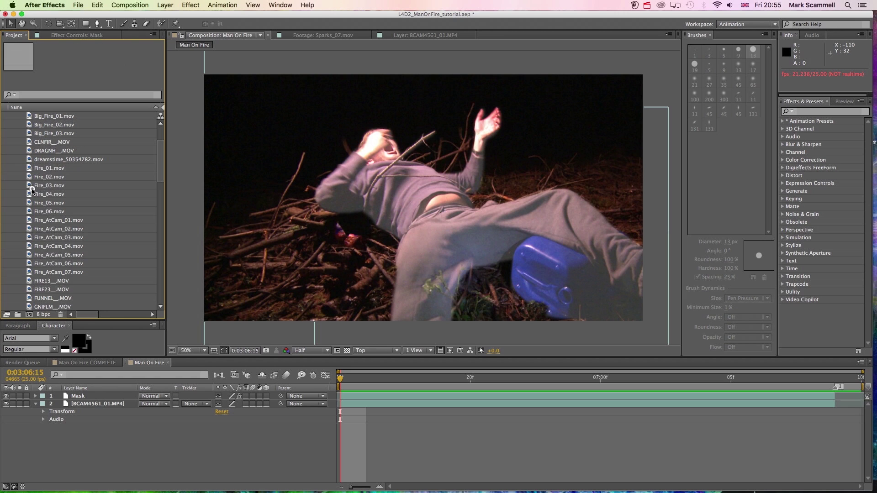
pyautogui.click(31, 185)
pyautogui.click(30, 194)
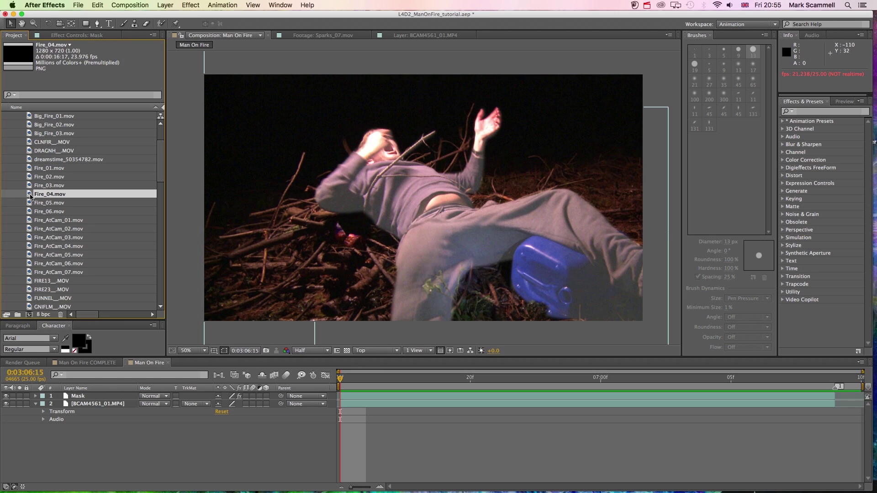
pyautogui.click(30, 202)
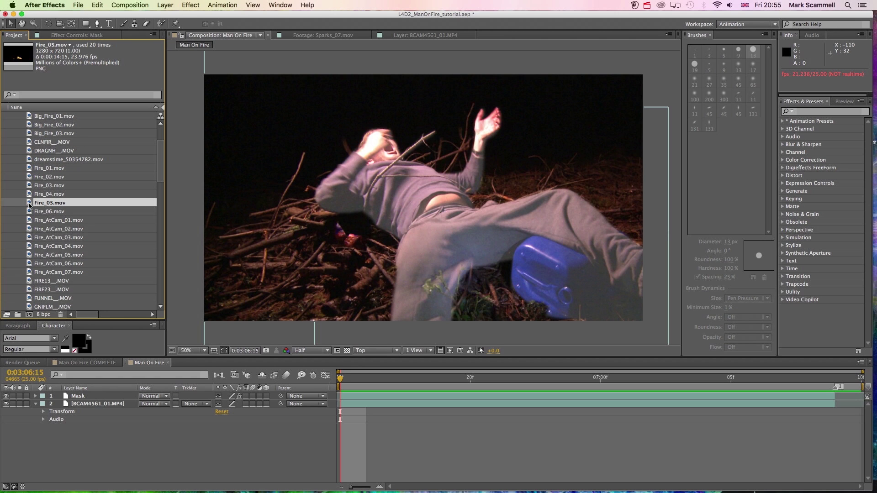
pyautogui.click(29, 210)
pyautogui.click(29, 203)
pyautogui.moveTo(28, 205); pyautogui.dragTo(328, 399)
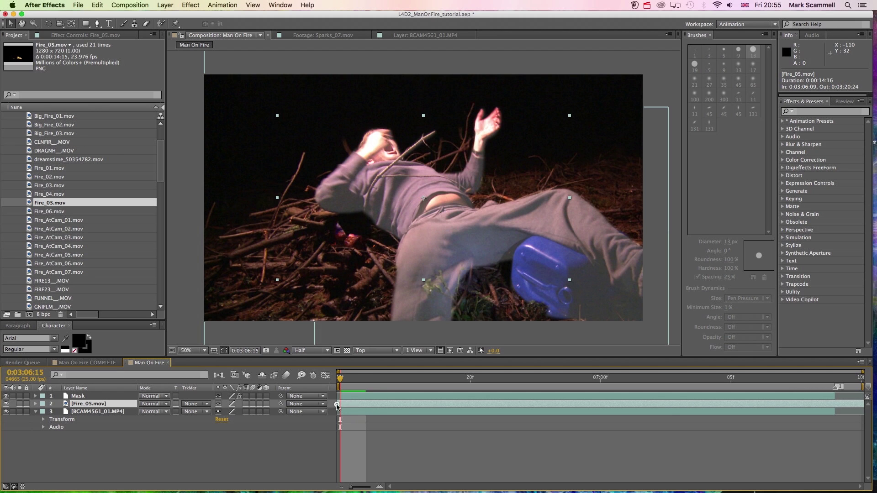
# Preview the Fire_05.mov layer and shift its flames away from the legs so they burn behind the man's bent arm.
pyautogui.press('s')
pyautogui.press('space')
pyautogui.press('space')
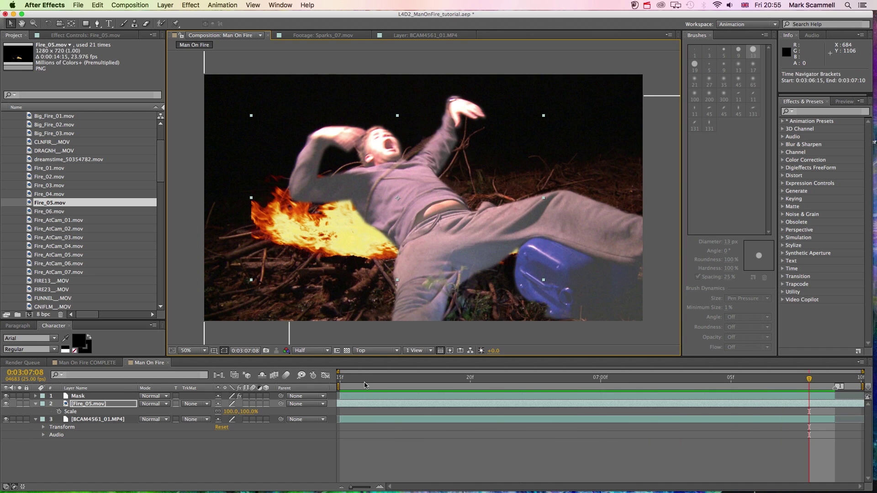
pyautogui.press('space')
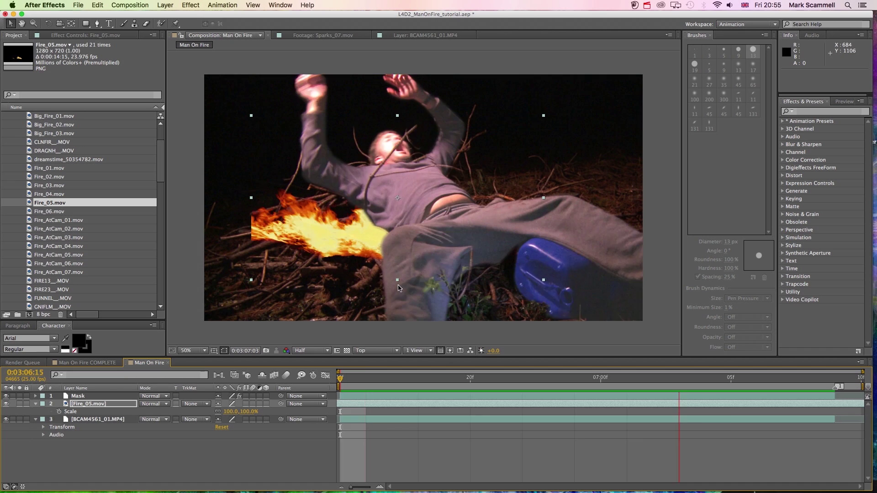
pyautogui.moveTo(374, 223); pyautogui.dragTo(331, 219)
pyautogui.press('space')
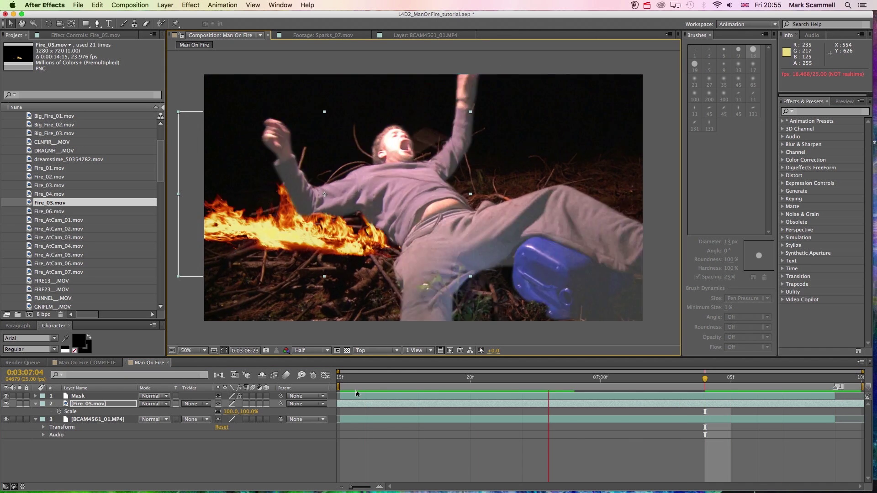
pyautogui.press('space')
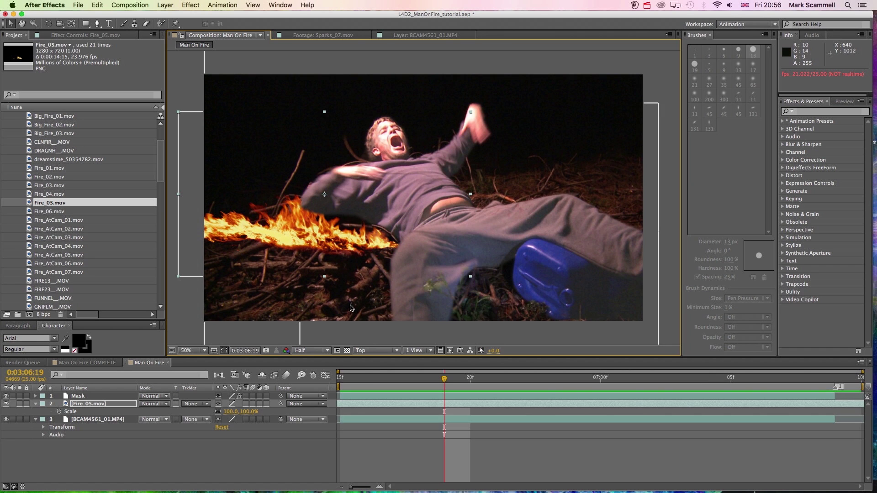
# Draw a closed 14-point Pen mask on Fire_05.mov around the flames beneath the man's arm and back.
pyautogui.click(97, 23)
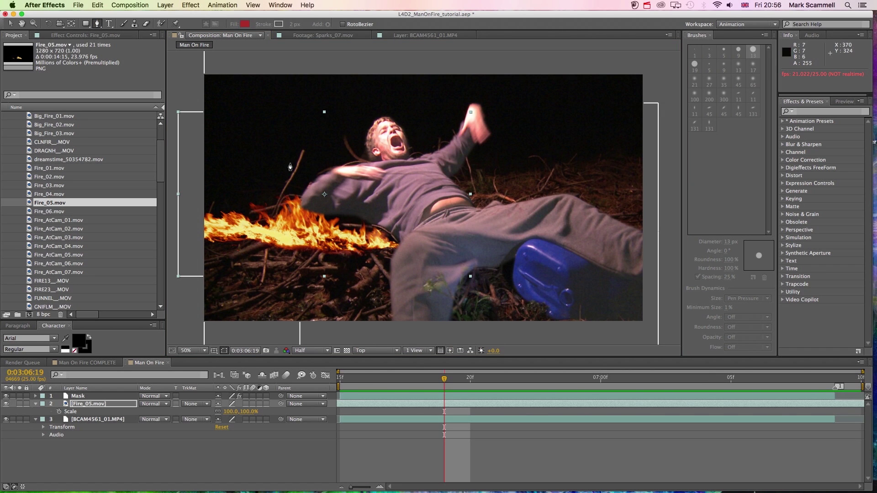
pyautogui.click(271, 199)
pyautogui.click(274, 215)
pyautogui.click(279, 226)
pyautogui.click(278, 236)
pyautogui.click(281, 252)
pyautogui.click(294, 259)
pyautogui.click(372, 266)
pyautogui.click(406, 262)
pyautogui.click(417, 232)
pyautogui.click(392, 217)
pyautogui.click(368, 211)
pyautogui.click(334, 205)
pyautogui.click(282, 169)
pyautogui.click(272, 186)
pyautogui.click(271, 200)
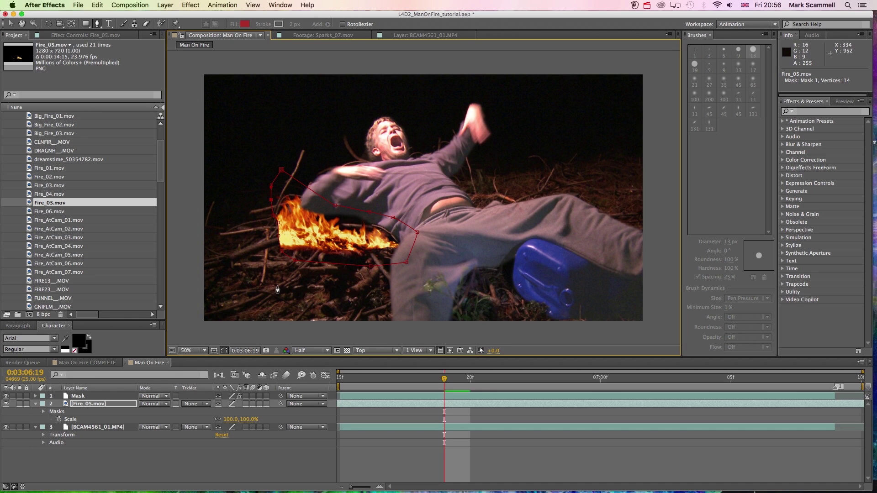
# Widen the fire mask at its outer lower edge and set its Mask Feather to 50 pixels.
pyautogui.click(10, 24)
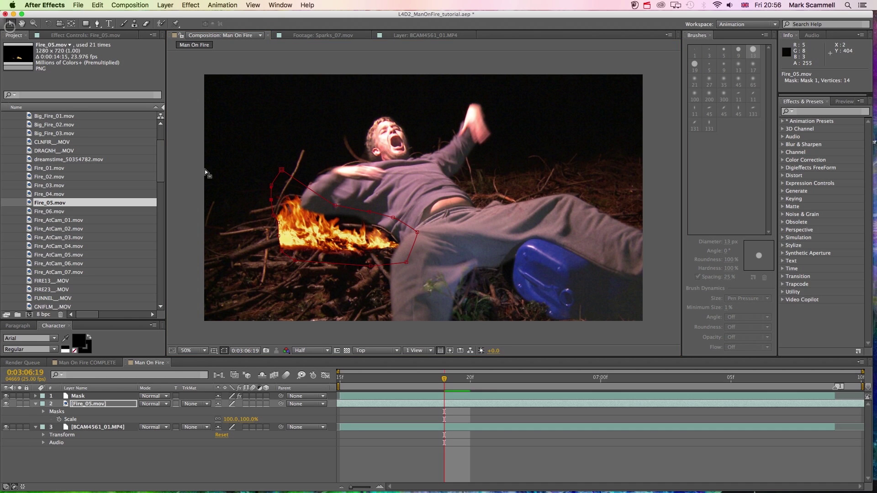
pyautogui.moveTo(269, 248); pyautogui.dragTo(273, 224)
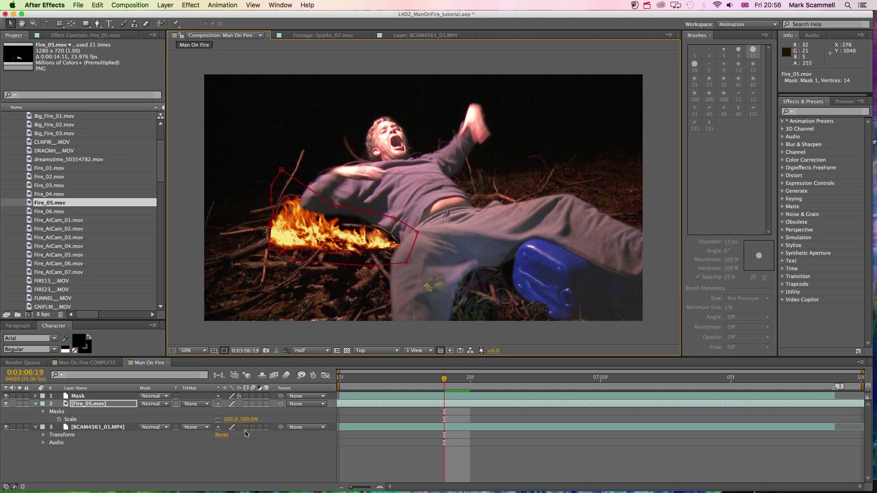
pyautogui.press('f')
pyautogui.moveTo(241, 420)
pyautogui.mouseDown()
pyautogui.moveTo(254, 421)
pyautogui.moveTo(245, 426)
pyautogui.mouseUp()
pyautogui.click(459, 412)
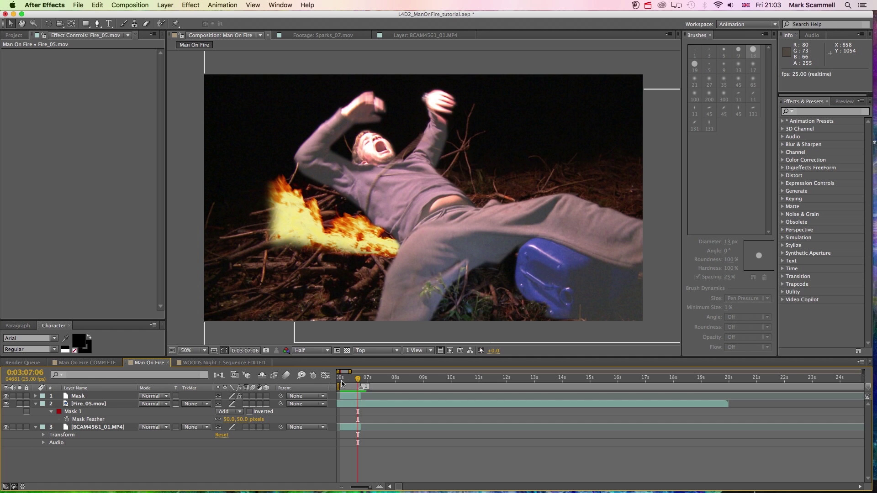
# Preview the feathered fire behind the man from 0:03:06:15.
pyautogui.press('space')
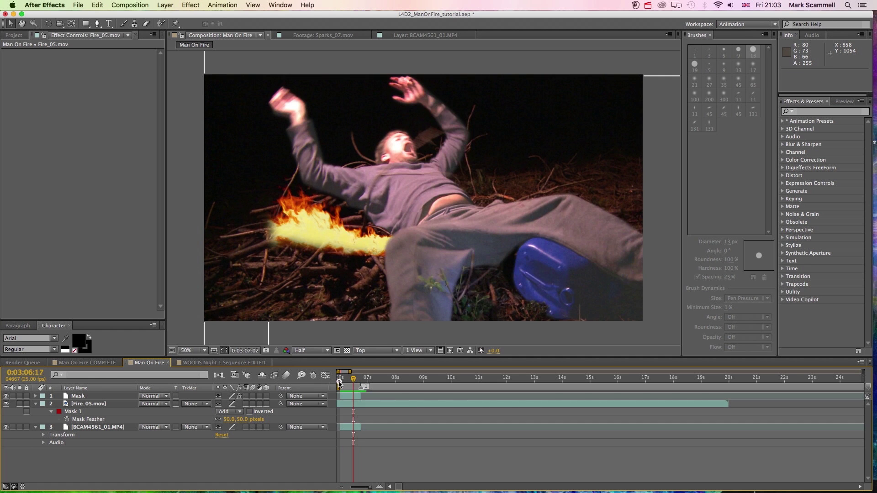
pyautogui.click(338, 382)
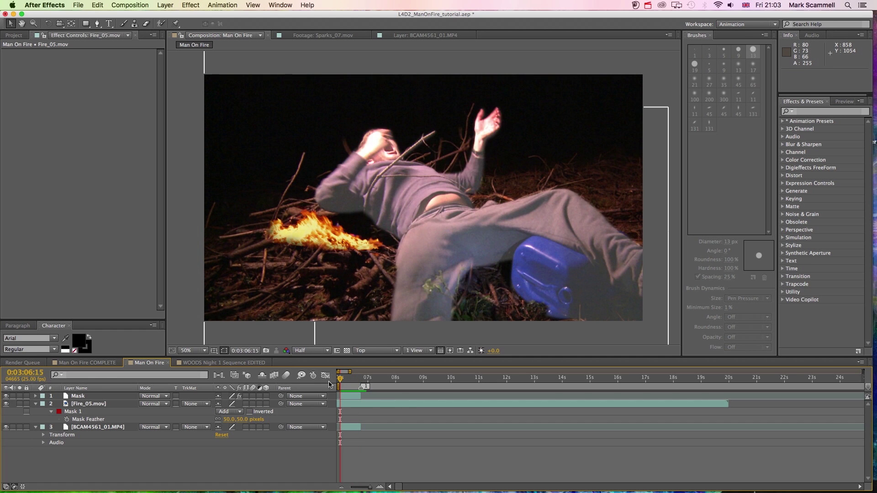
pyautogui.press('space')
pyautogui.click(341, 386)
# Apply Hue/Saturation to the Fire_05.mov layer with Master Saturation at -14 and Master Lightness at 28.
pyautogui.click(88, 404)
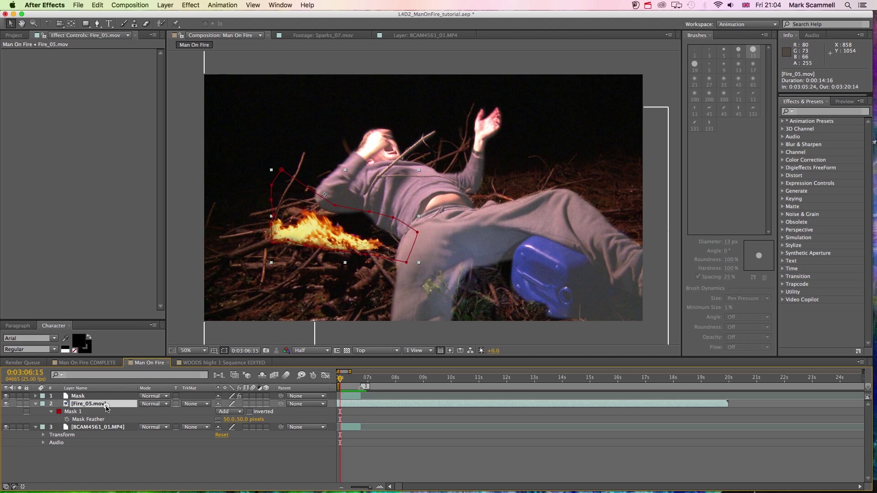
pyautogui.click(190, 5)
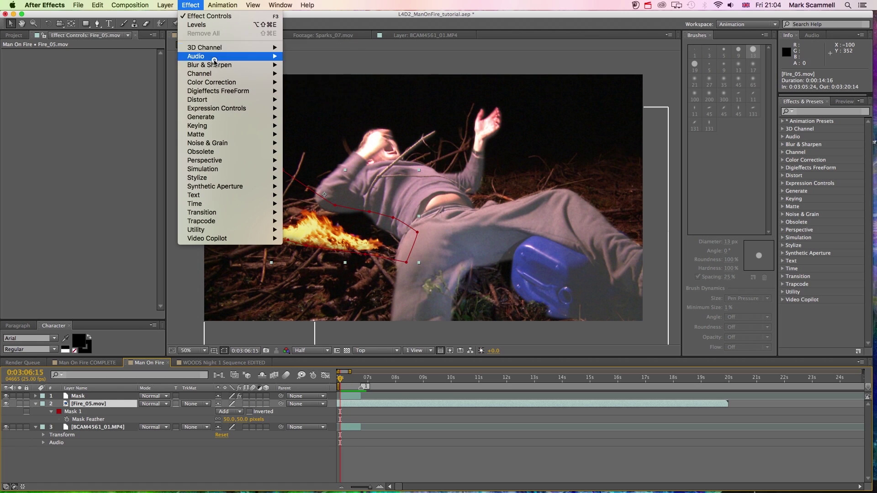
pyautogui.moveTo(231, 83)
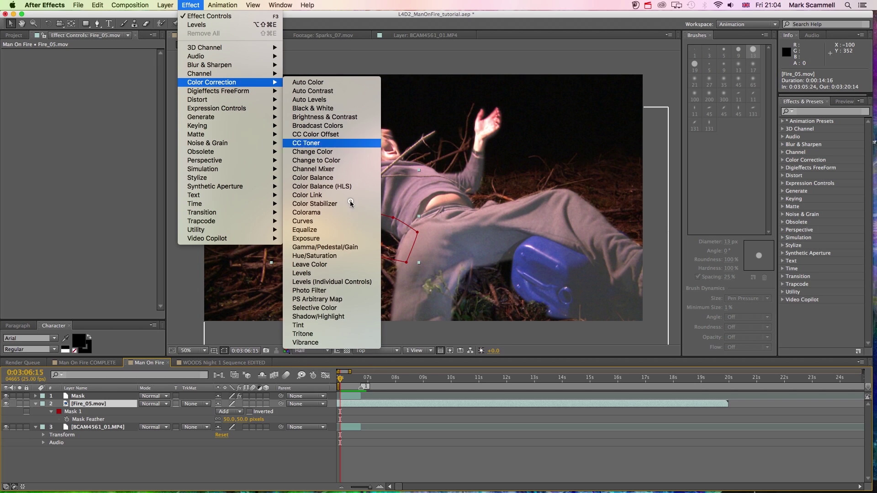
pyautogui.click(347, 257)
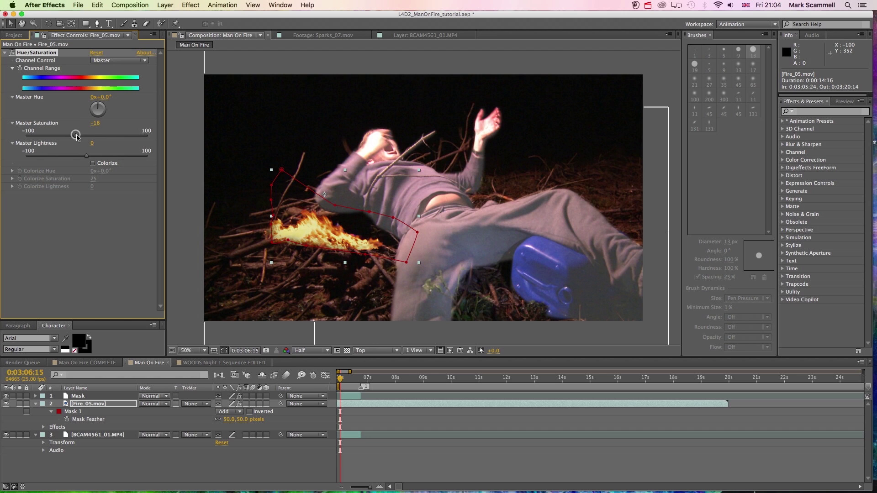
pyautogui.moveTo(65, 137); pyautogui.dragTo(113, 158)
pyautogui.moveTo(70, 139); pyautogui.dragTo(104, 156)
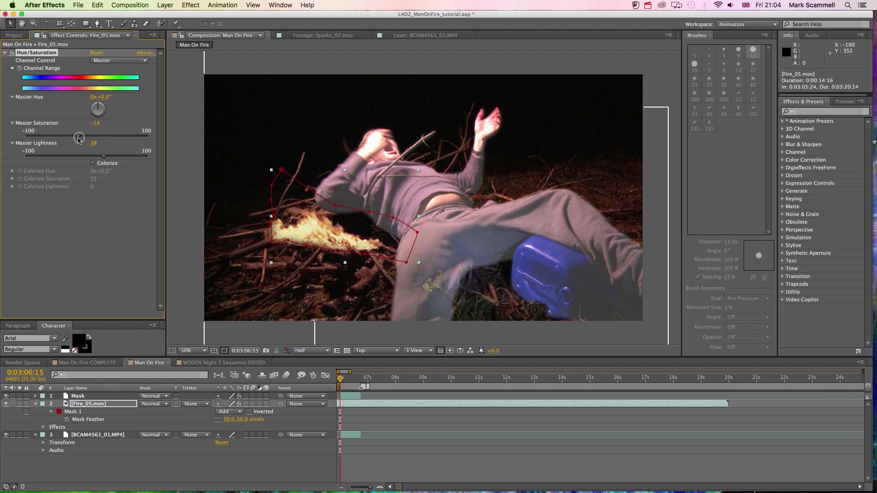
# Apply a Glow effect to Fire_05.mov with Glow Threshold 44.7%, Glow Radius 159 and Glow Intensity 1.7.
pyautogui.click(191, 5)
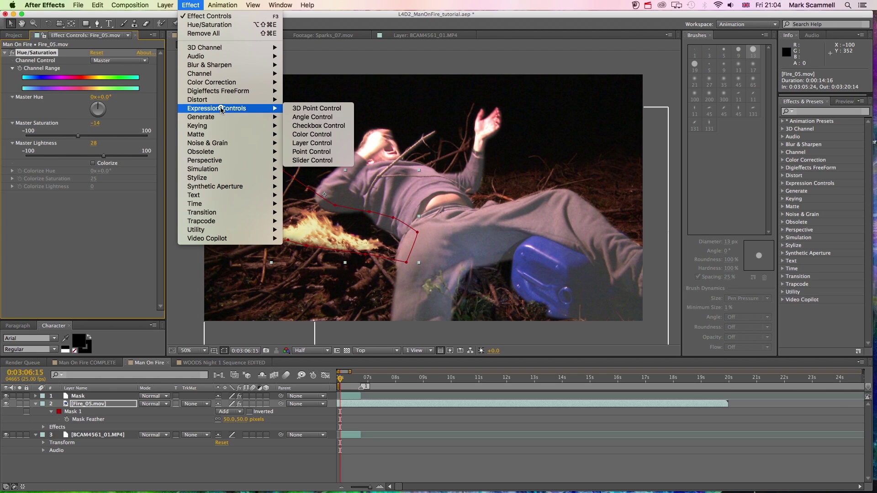
pyautogui.moveTo(234, 179)
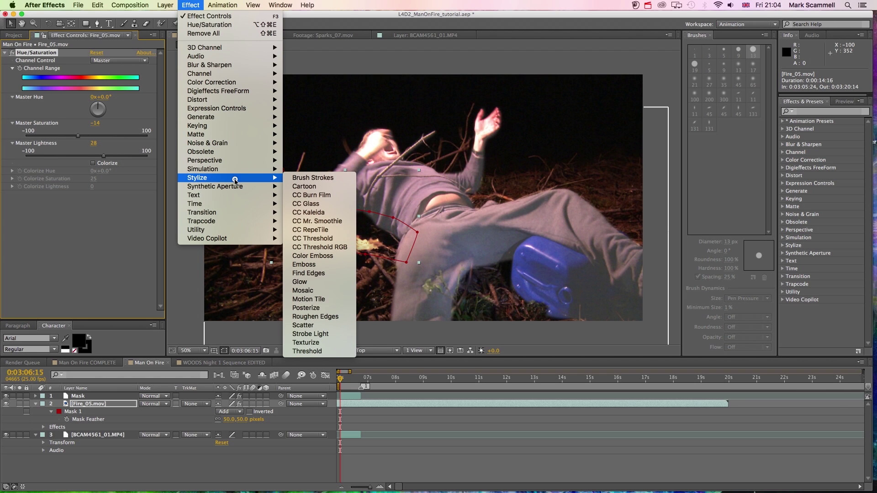
pyautogui.click(338, 281)
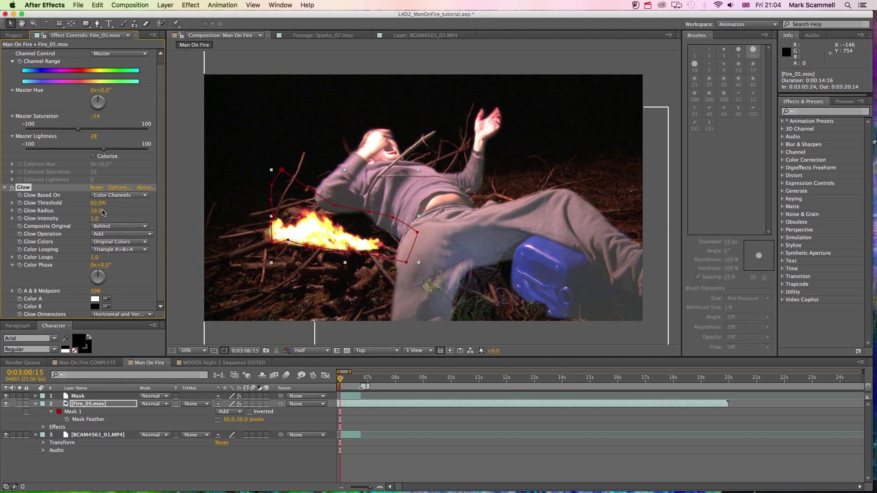
pyautogui.moveTo(98, 210); pyautogui.dragTo(133, 211)
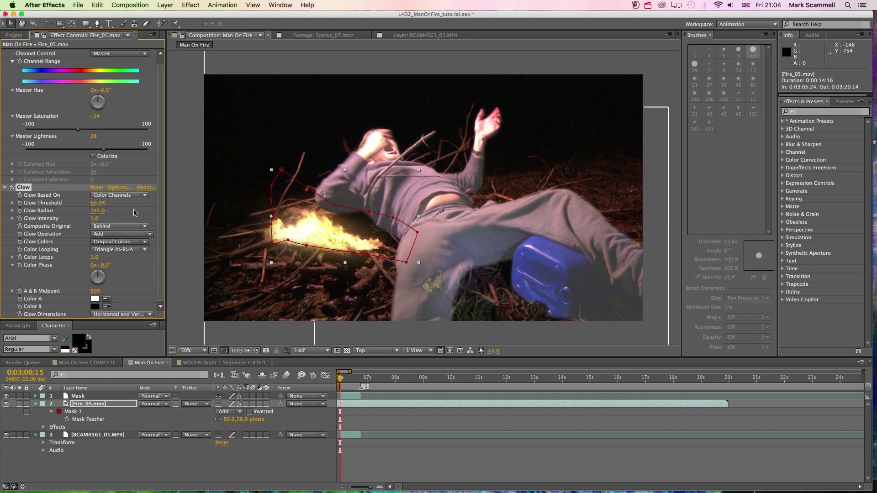
pyautogui.moveTo(95, 219)
pyautogui.mouseDown()
pyautogui.moveTo(126, 220)
pyautogui.moveTo(87, 204)
pyautogui.mouseUp()
pyautogui.click(74, 205)
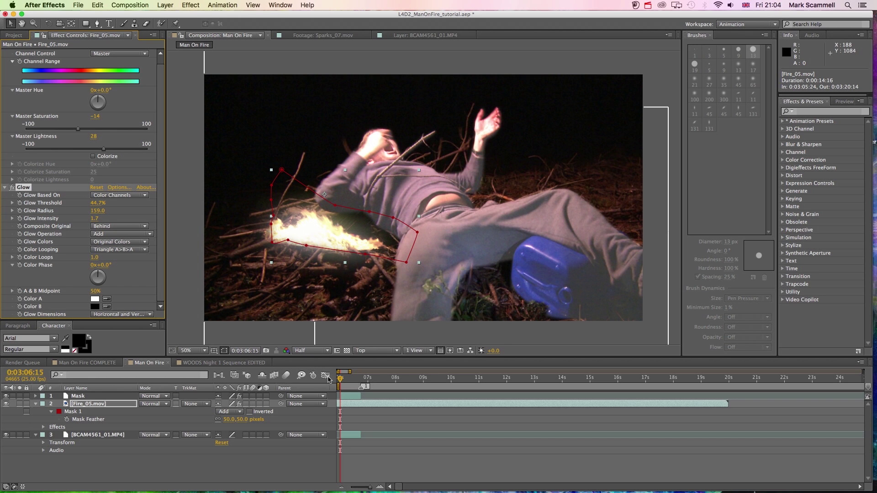
# Play back the composition to check the glowing fire behind the man.
pyautogui.press('space')
pyautogui.press('space')
pyautogui.click(383, 421)
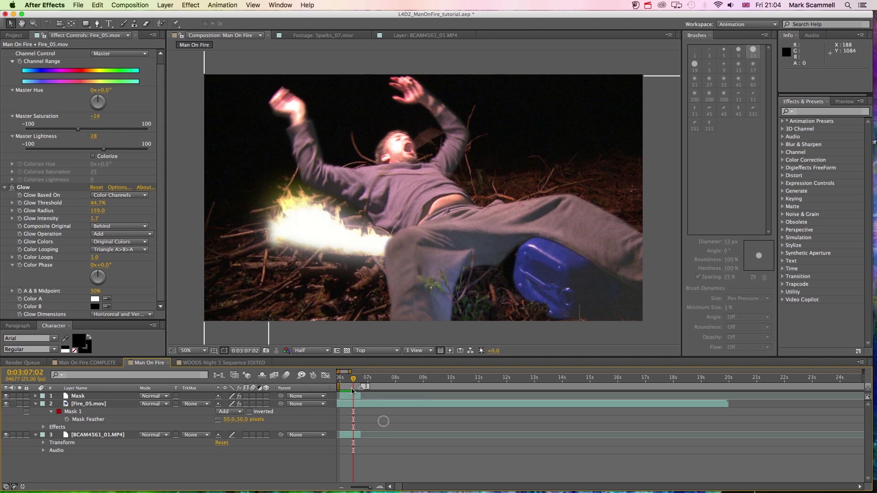
pyautogui.press('space')
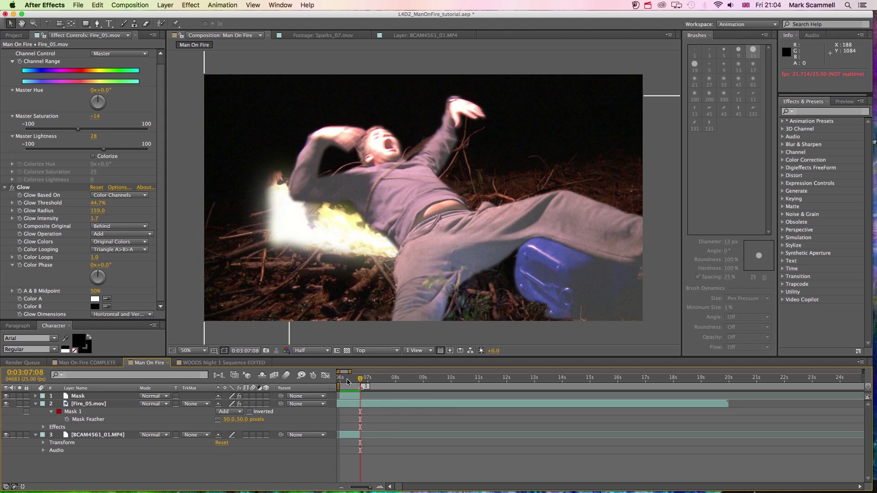
pyautogui.press('space')
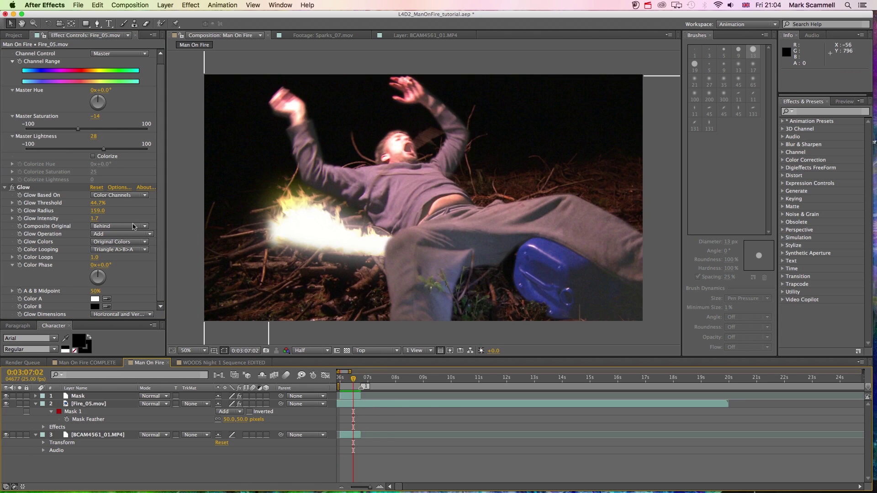
# Apply a Levels effect to Fire_05.mov and set its Green Gamma to 0.63.
pyautogui.scroll(1, 133, 229)
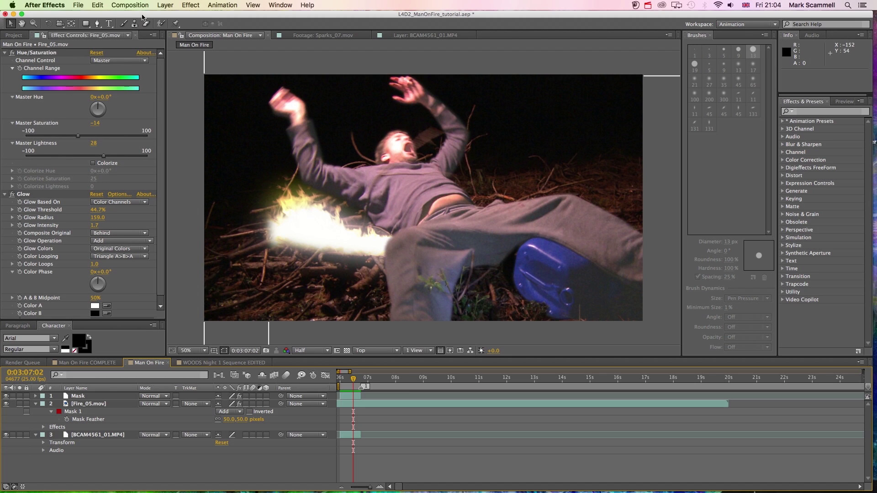
pyautogui.click(165, 5)
pyautogui.click(191, 5)
pyautogui.click(106, 408)
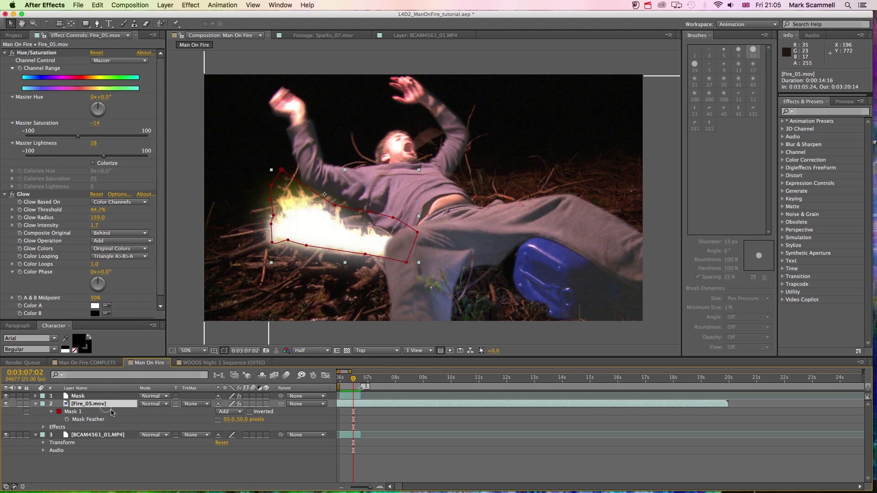
pyautogui.click(191, 5)
pyautogui.moveTo(225, 81)
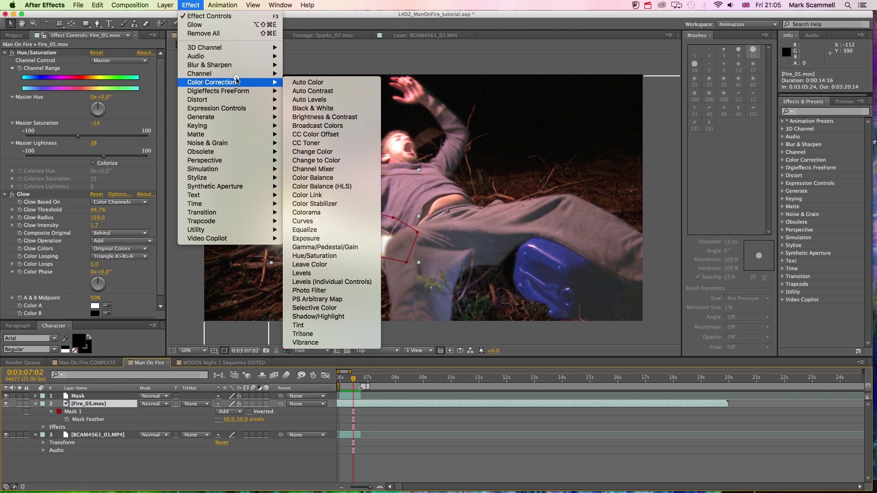
pyautogui.click(355, 273)
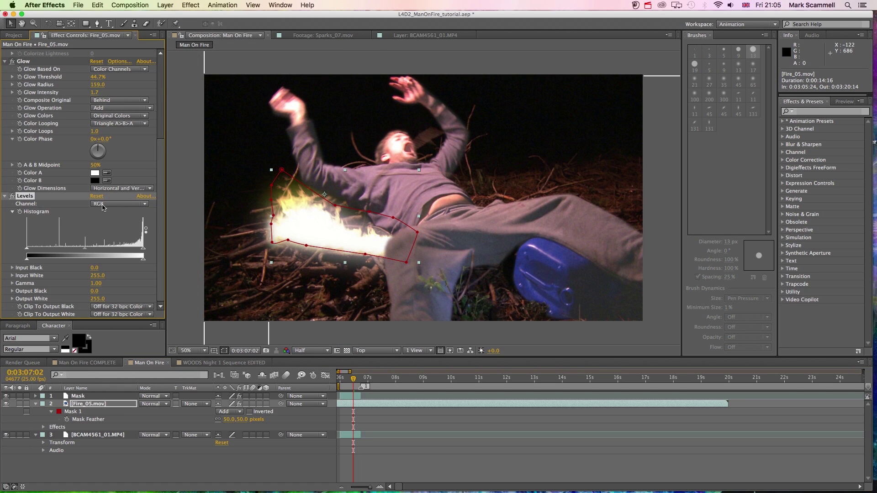
pyautogui.click(103, 207)
pyautogui.click(102, 227)
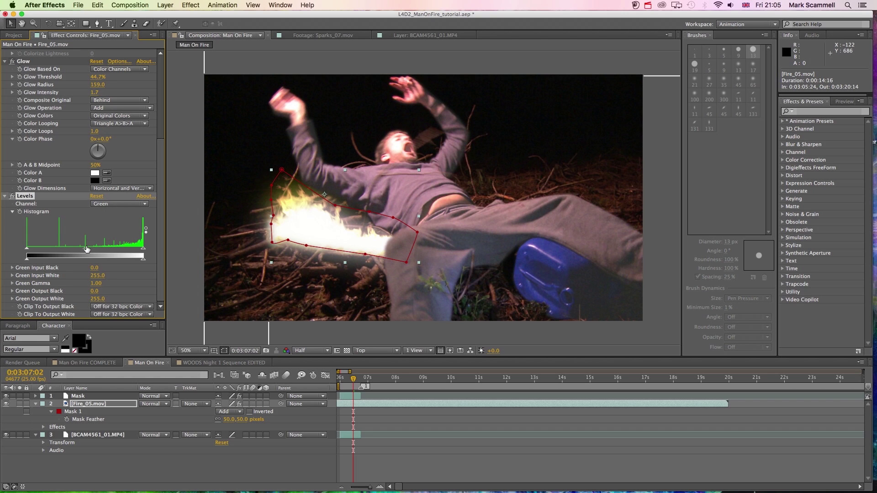
pyautogui.moveTo(93, 250); pyautogui.dragTo(103, 249)
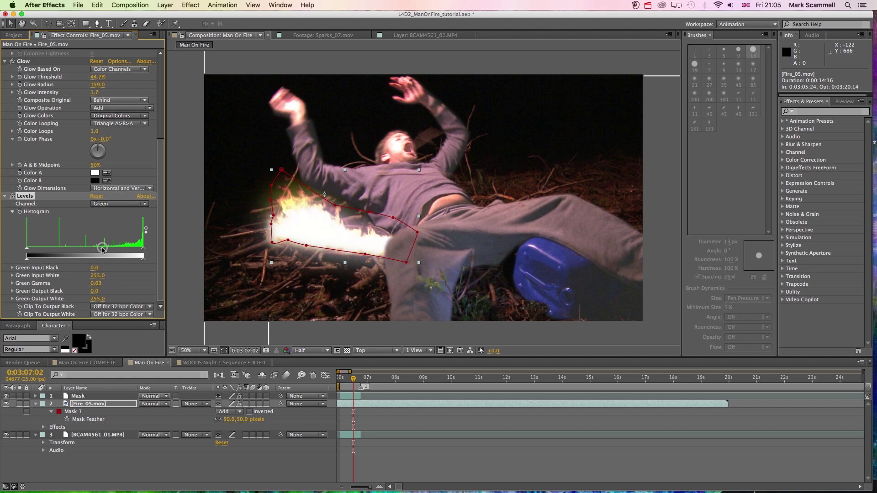
# Preview the corrected fire from 0:03:06:15 and compare the shot with and without the Fire_05.mov layer.
pyautogui.click(362, 421)
pyautogui.moveTo(351, 380); pyautogui.dragTo(334, 382)
pyautogui.press('space')
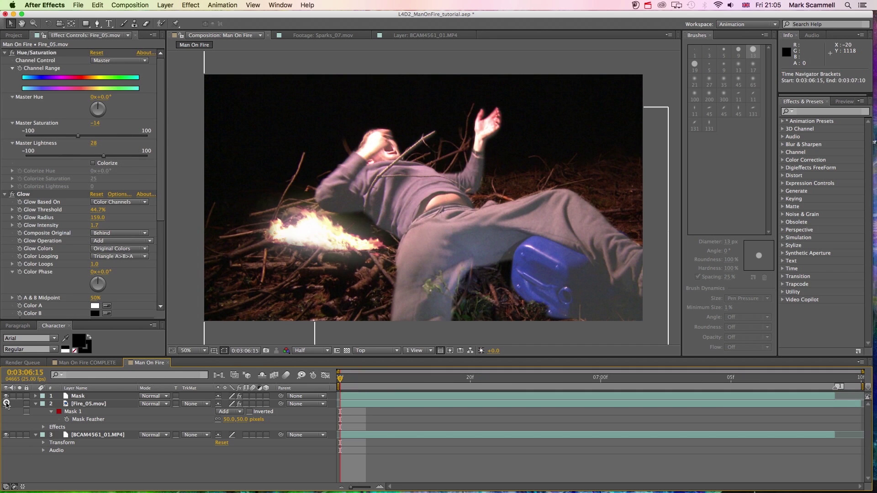
pyautogui.click(6, 404)
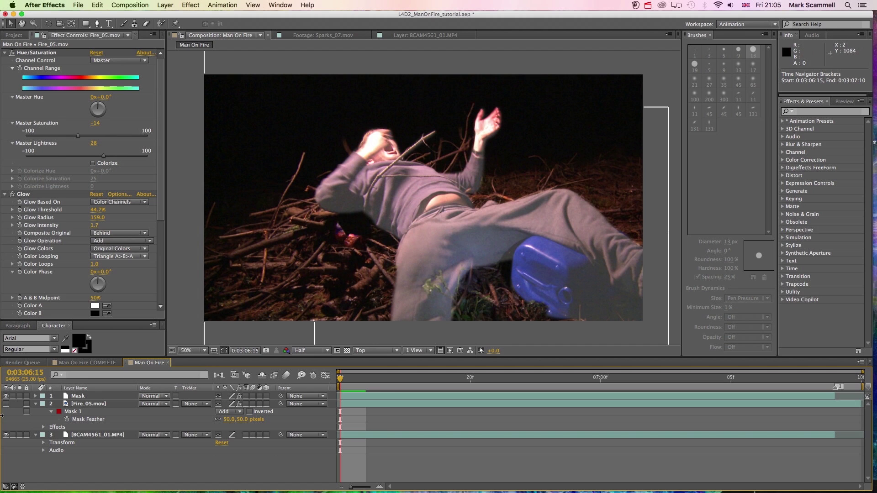
pyautogui.click(6, 404)
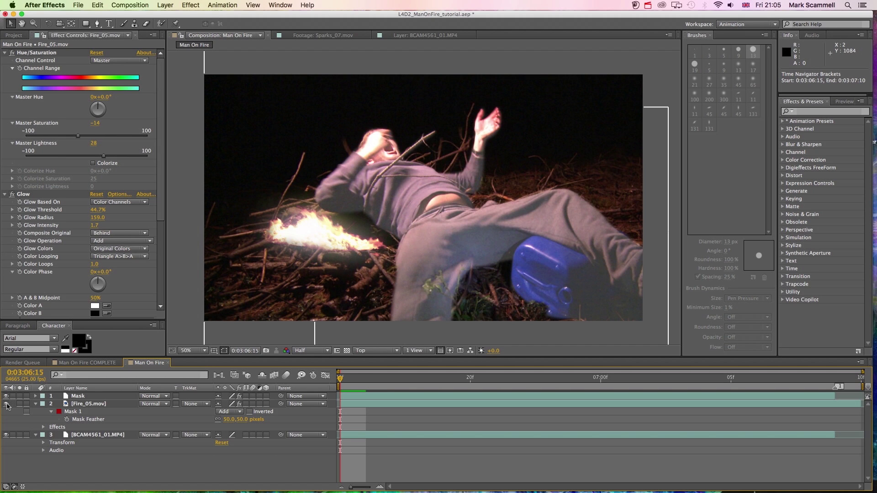
pyautogui.click(6, 404)
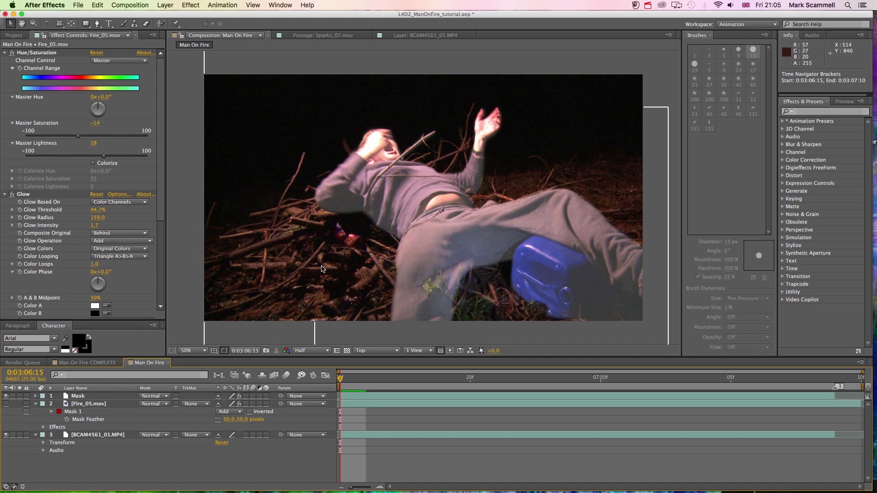
# Add a new adjustment layer above the Mask layer in the Man On Fire composition.
pyautogui.click(179, 5)
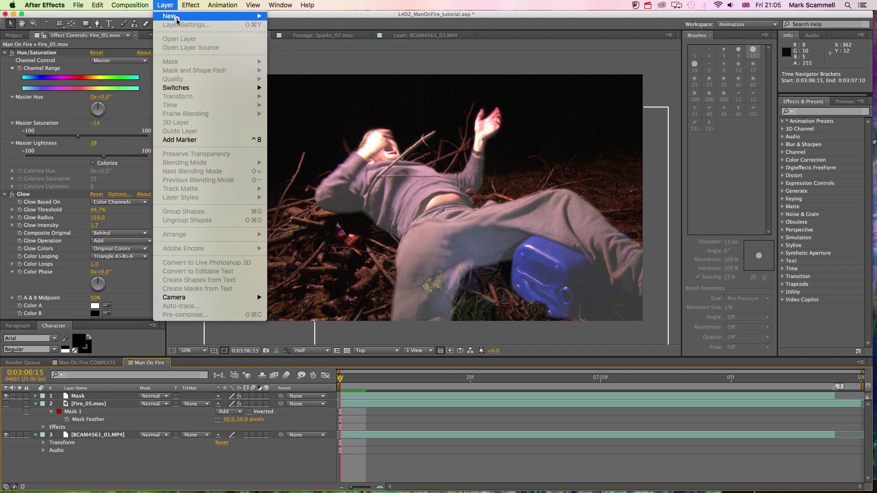
pyautogui.moveTo(177, 20)
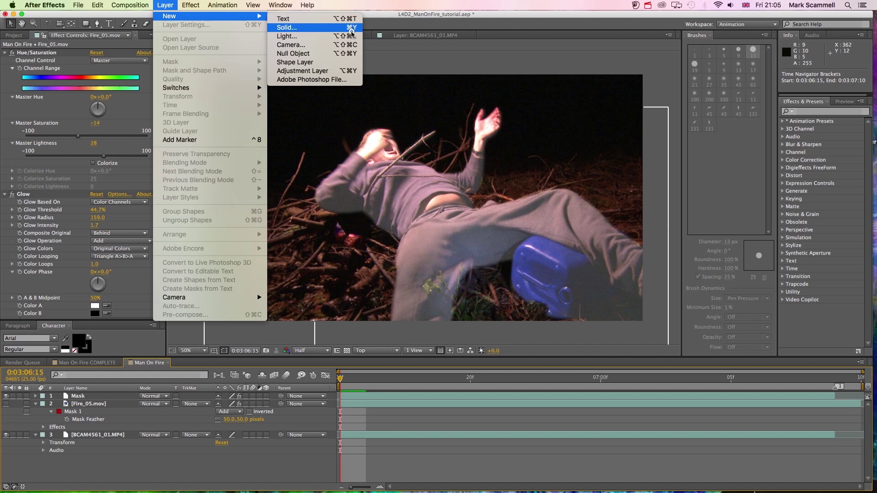
pyautogui.click(330, 71)
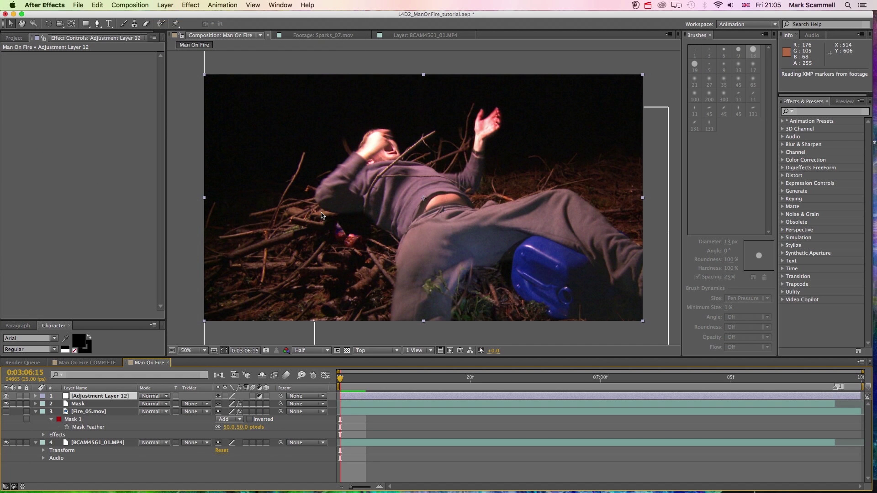
# Make Fire_05.mov visible and draw a closed 15-point Pen mask on the adjustment layer around the flames and the ground beneath them.
pyautogui.click(97, 23)
pyautogui.click(332, 223)
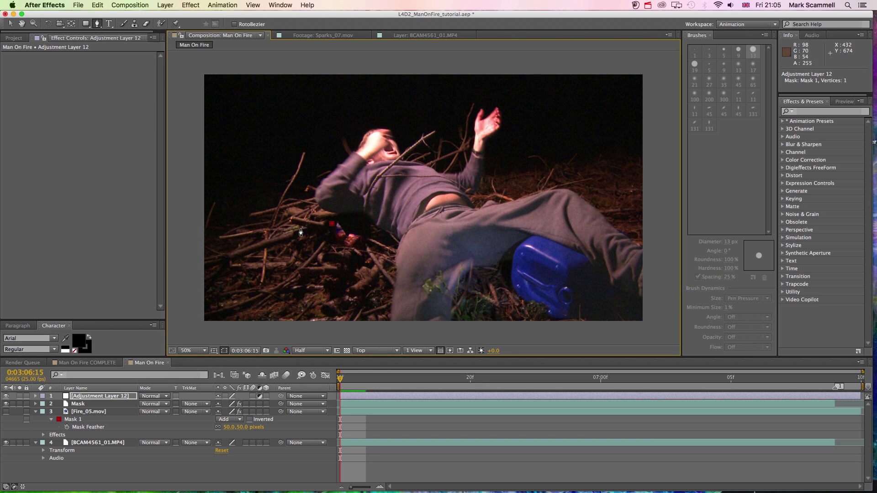
pyautogui.click(6, 412)
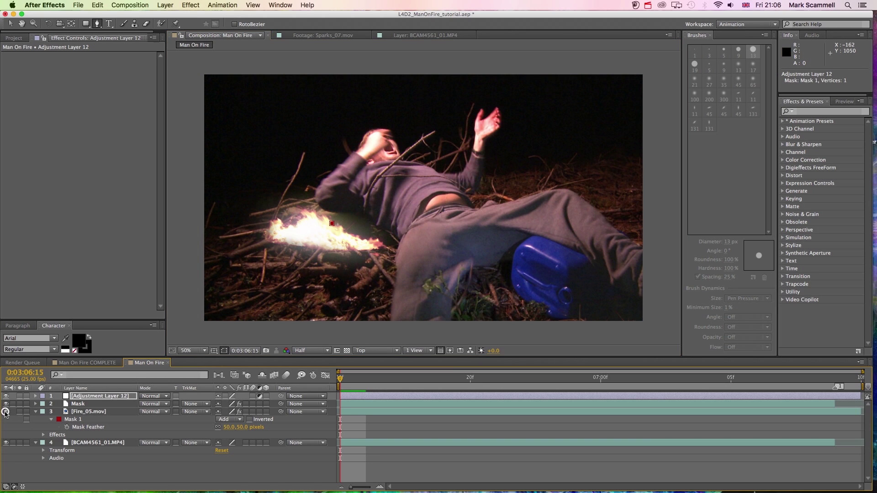
pyautogui.click(315, 216)
pyautogui.click(293, 224)
pyautogui.click(264, 234)
pyautogui.click(248, 250)
pyautogui.click(279, 268)
pyautogui.click(298, 277)
pyautogui.click(334, 279)
pyautogui.click(357, 275)
pyautogui.click(375, 266)
pyautogui.click(383, 258)
pyautogui.click(383, 245)
pyautogui.click(348, 226)
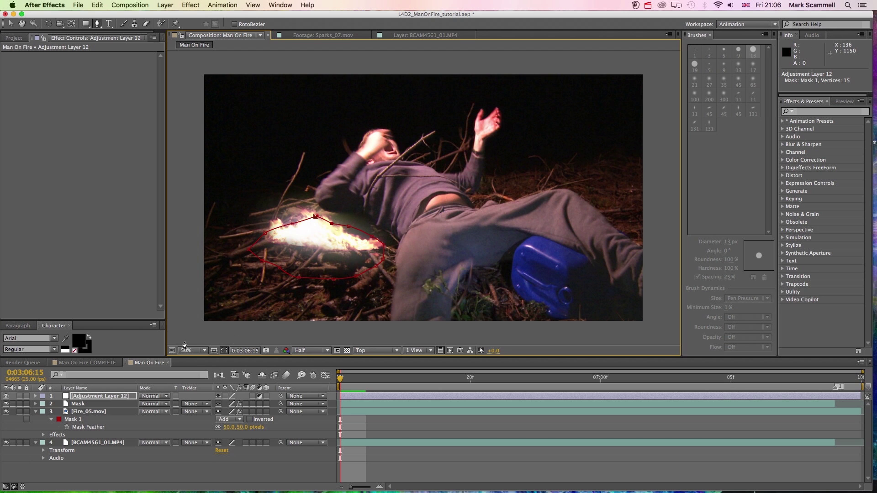
# Apply Brightness & Contrast to the adjustment layer with Brightness 45 and set its Mask Feather to 64 pixels.
pyautogui.click(189, 4)
pyautogui.moveTo(230, 85)
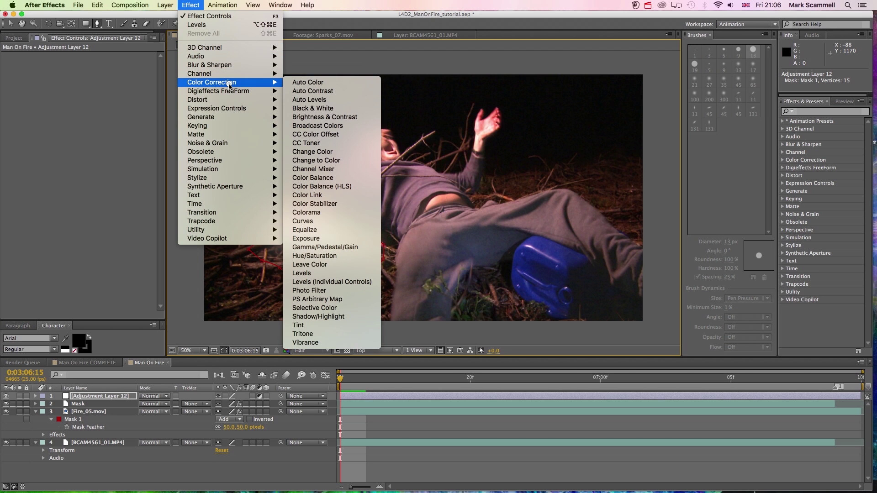
pyautogui.click(320, 117)
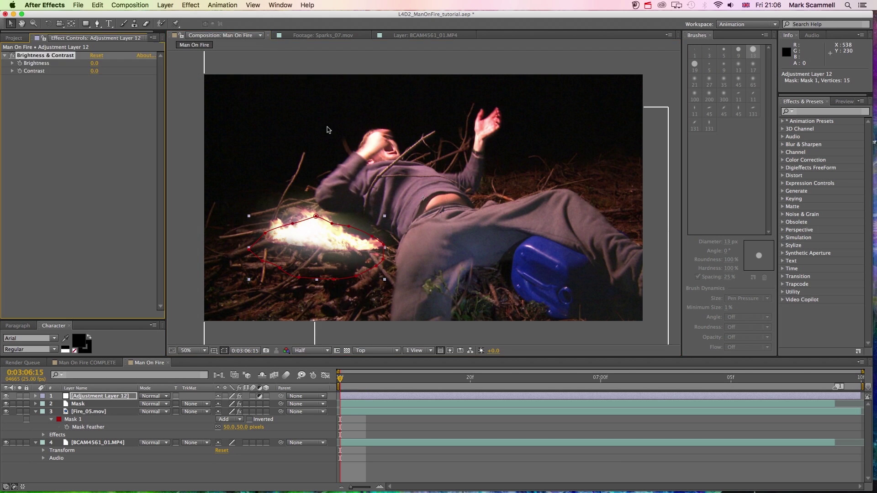
pyautogui.moveTo(91, 62); pyautogui.dragTo(107, 64)
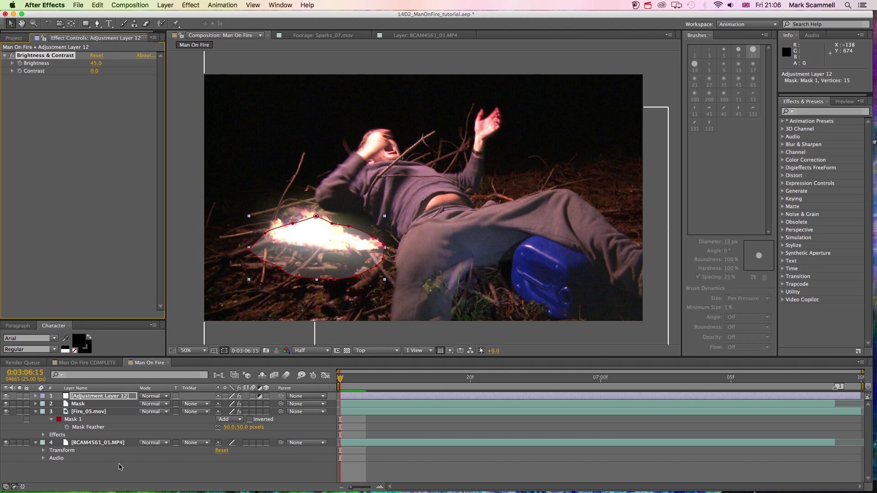
pyautogui.press('f')
pyautogui.moveTo(240, 412); pyautogui.dragTo(261, 413)
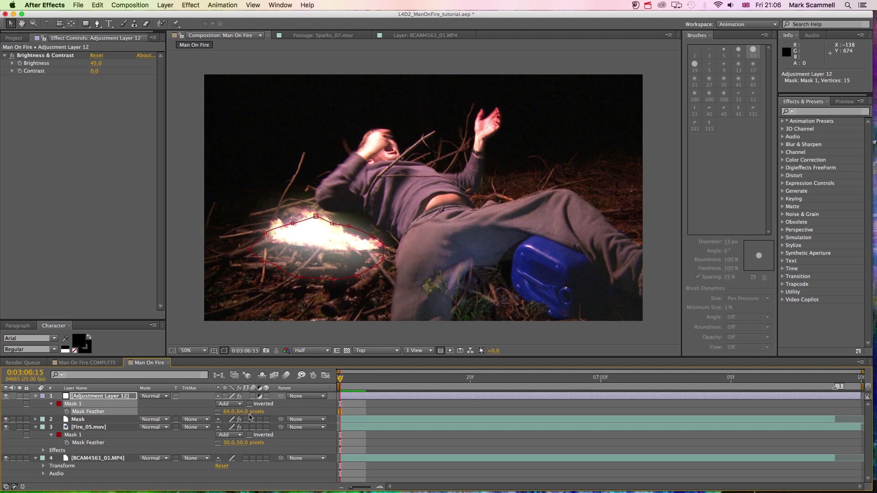
# Apply a Levels effect to the adjustment layer with Red Gamma 1.23 and Green Gamma 1.12.
pyautogui.click(191, 5)
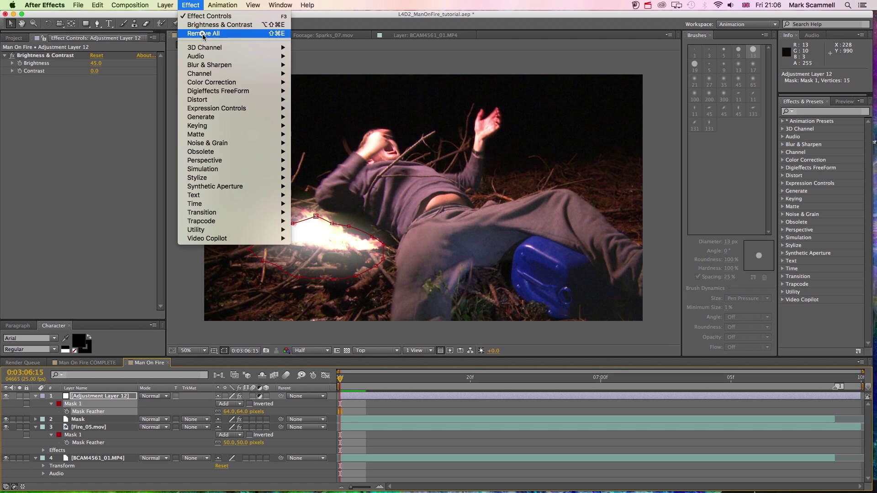
pyautogui.moveTo(229, 81)
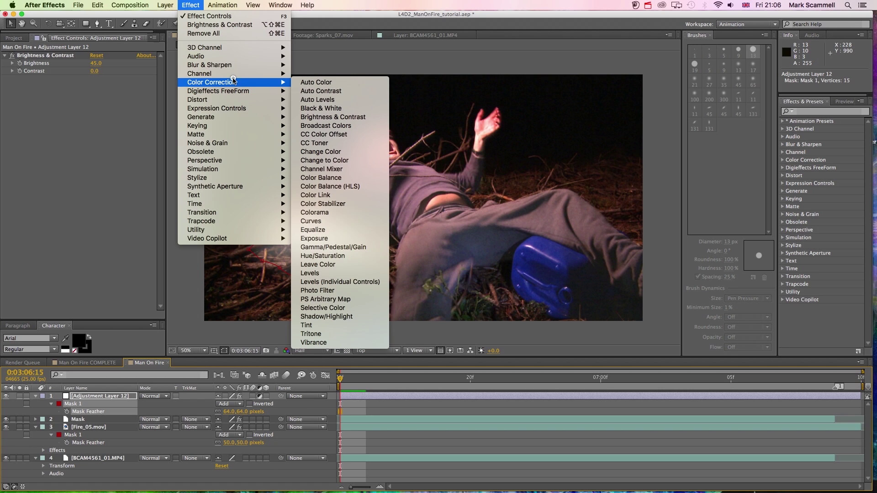
pyautogui.click(350, 273)
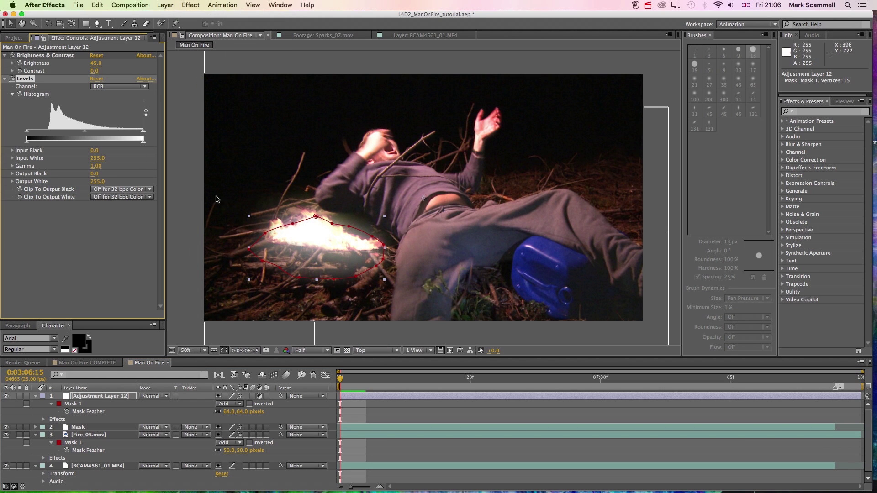
pyautogui.click(118, 87)
pyautogui.click(103, 95)
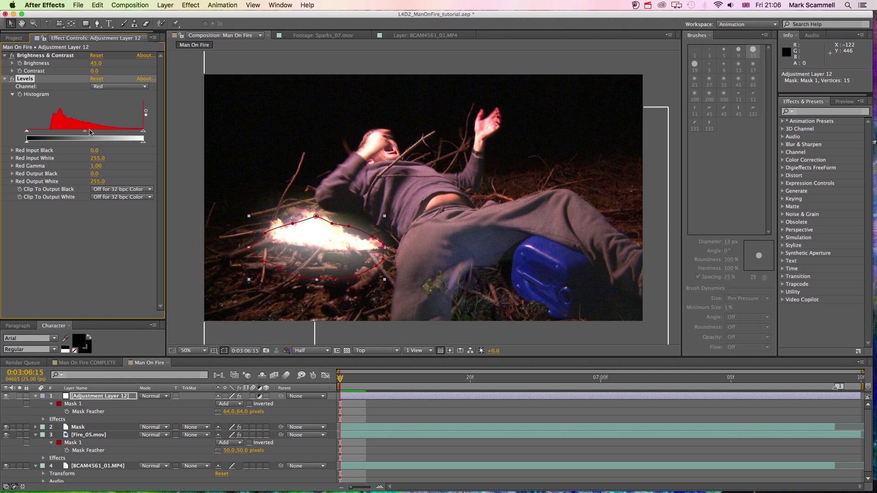
pyautogui.moveTo(94, 131); pyautogui.dragTo(81, 131)
pyautogui.click(119, 86)
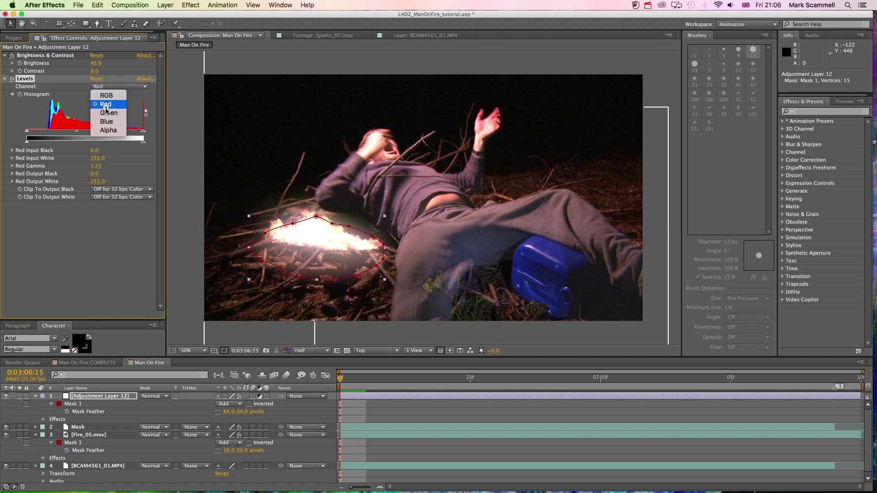
pyautogui.click(102, 94)
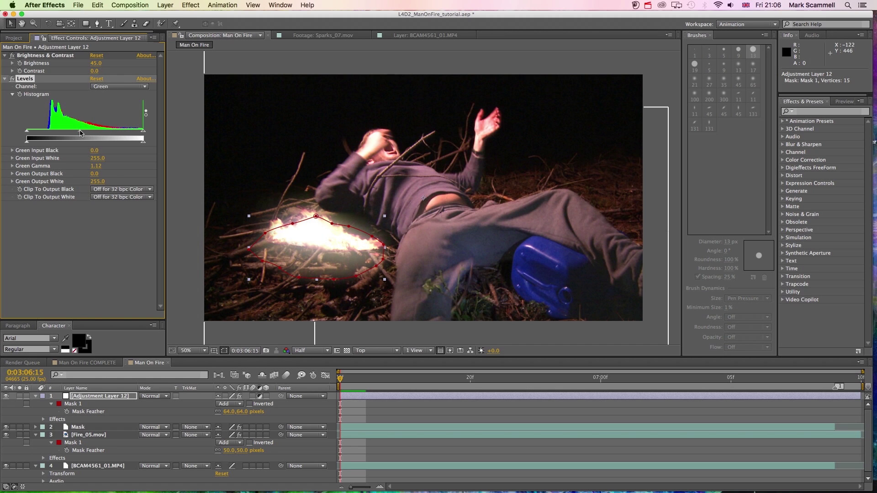
pyautogui.click(402, 416)
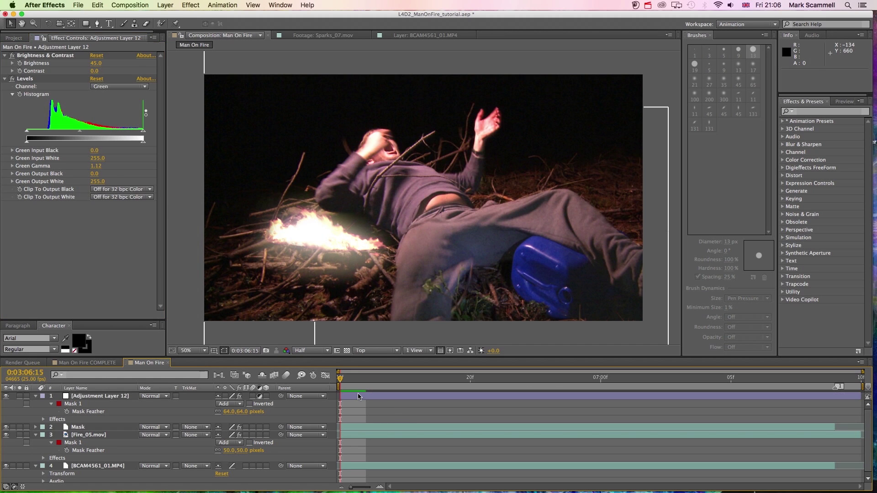
# Preview the composition and add the expression wiggle (8,18) to the adjustment layer's Brightness property.
pyautogui.press('KP_0')
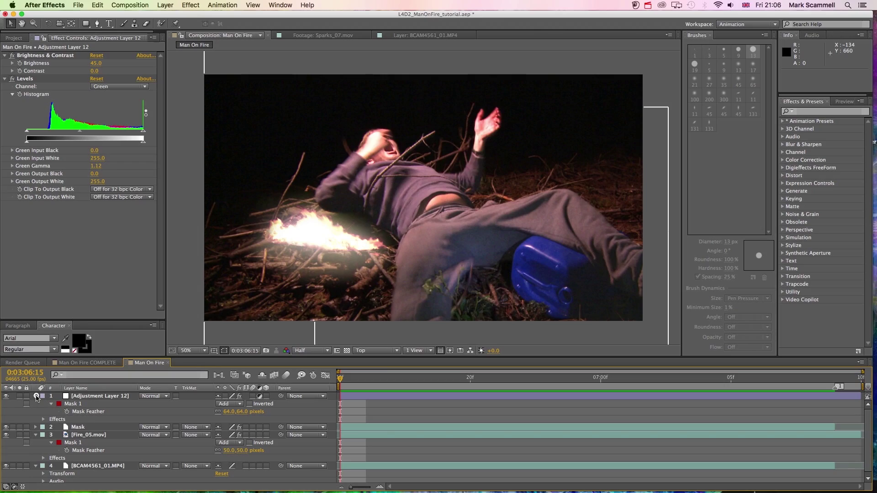
pyautogui.click(36, 397)
pyautogui.click(37, 398)
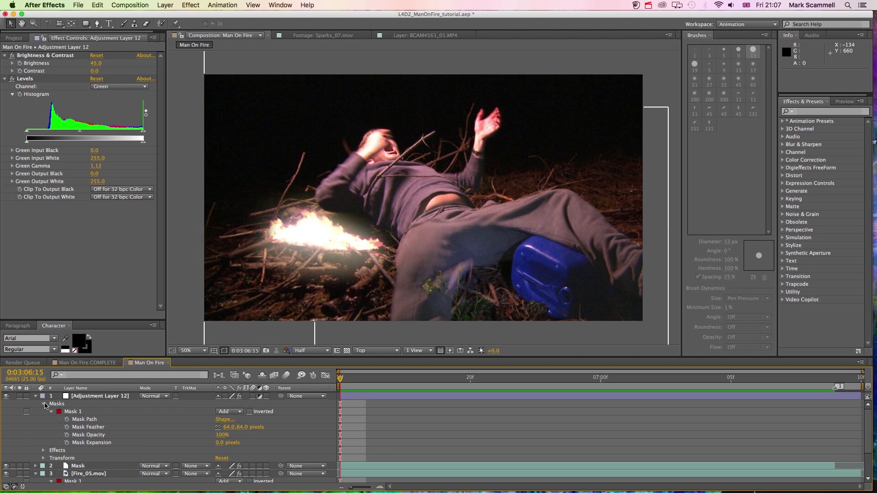
pyautogui.click(44, 403)
pyautogui.click(44, 412)
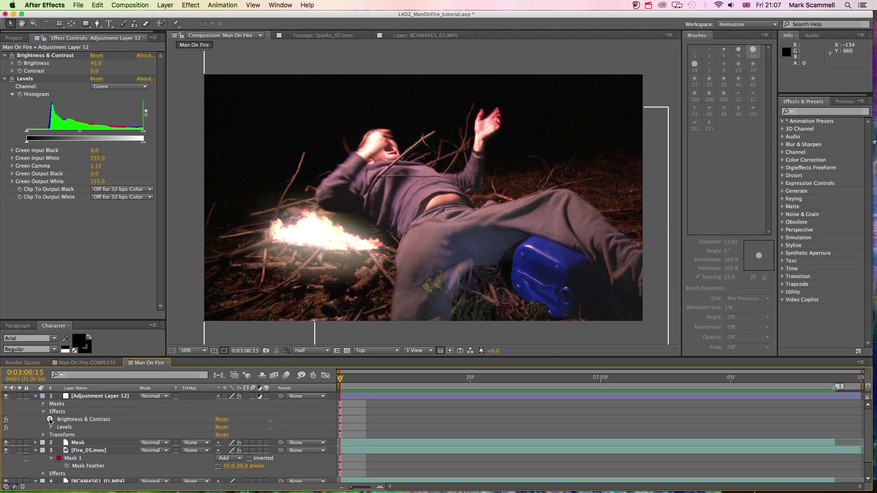
pyautogui.click(50, 419)
pyautogui.keyDown('alt'); pyautogui.click(67, 427); pyautogui.keyUp('alt')
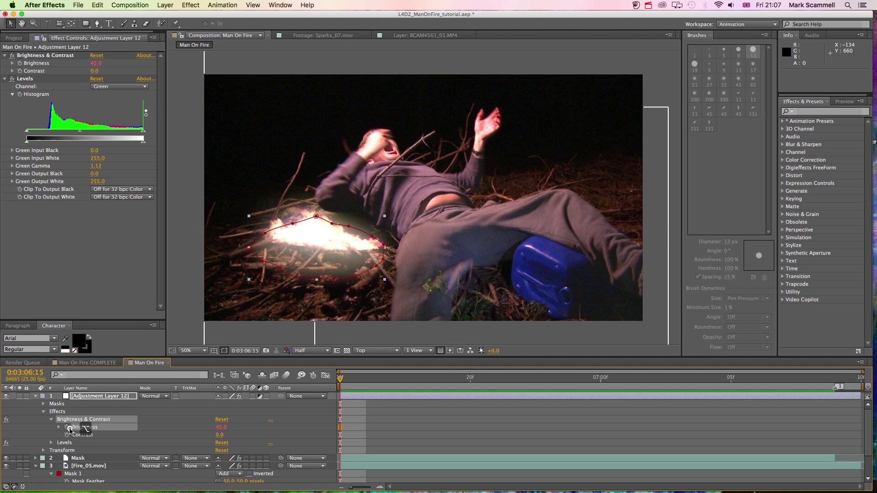
pyautogui.write('wiggle (8,18')
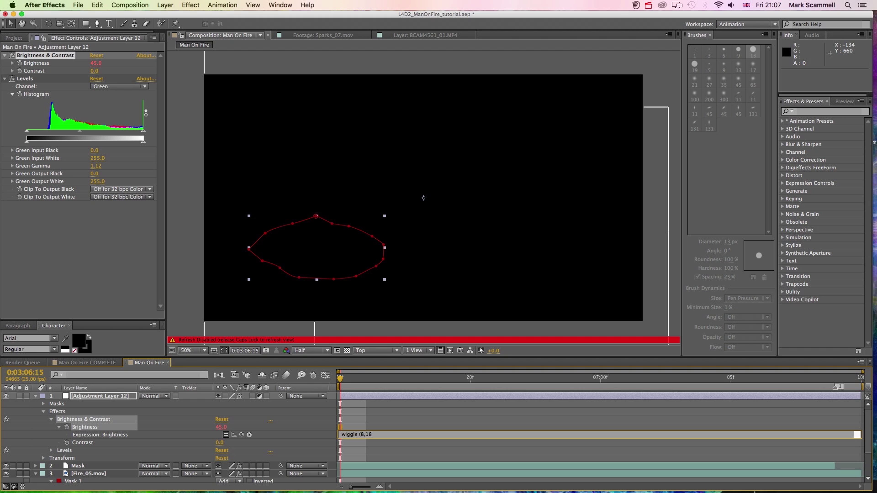
pyautogui.click(390, 417)
pyautogui.press('capslock')
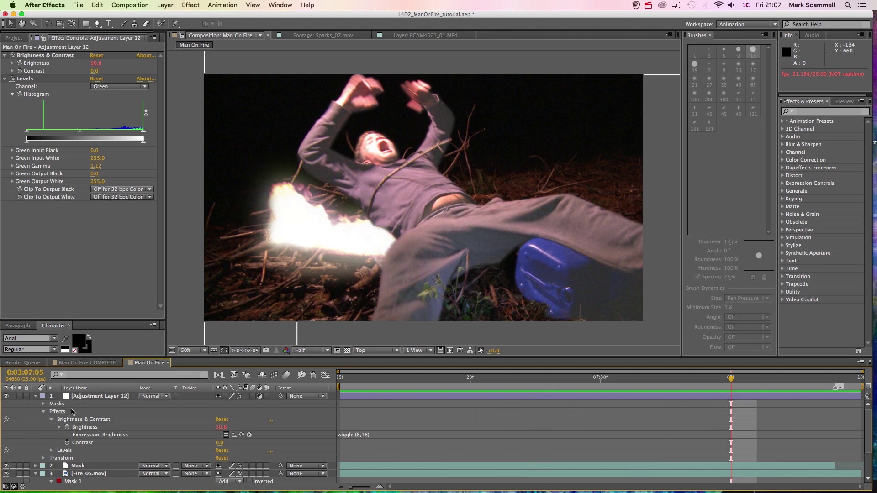
# Hide Fire_05.mov and preview the flickering firelight on the ground from the start of the work area.
pyautogui.click(6, 474)
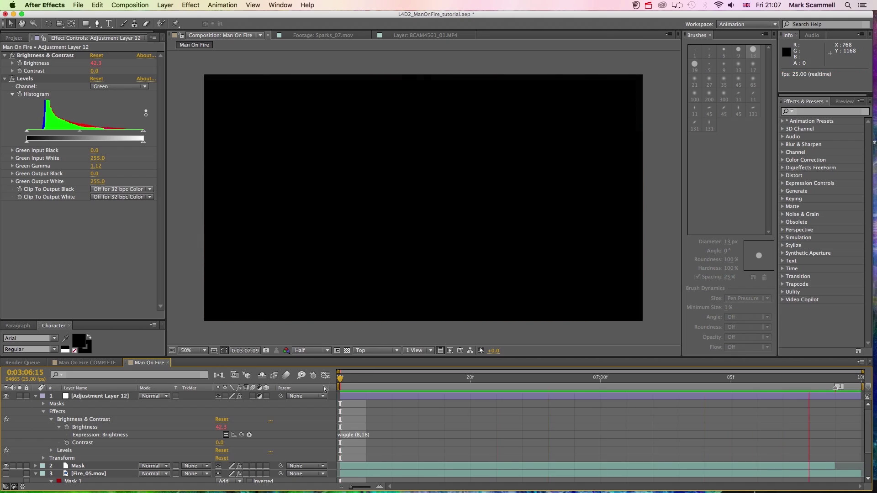
pyautogui.press('space')
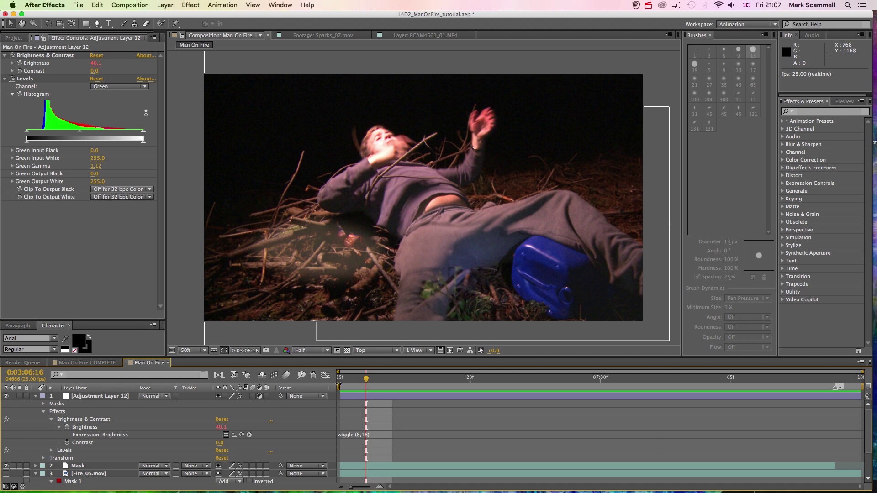
pyautogui.click(351, 383)
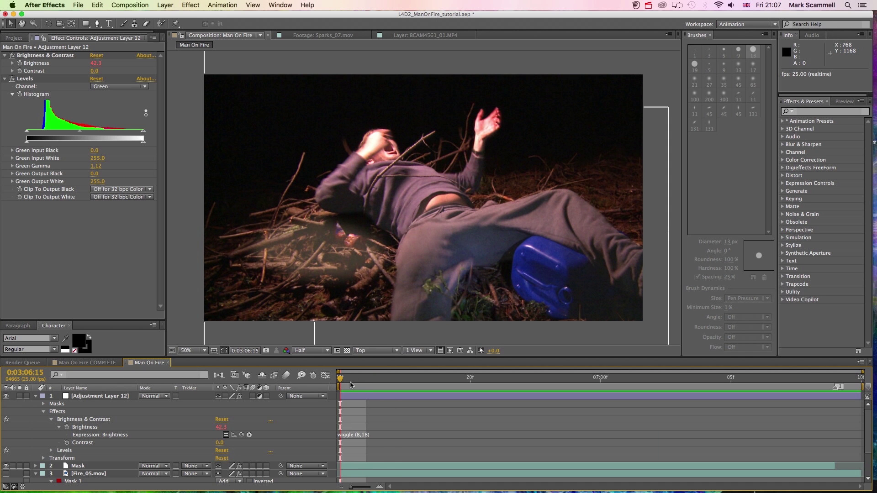
pyautogui.press('space')
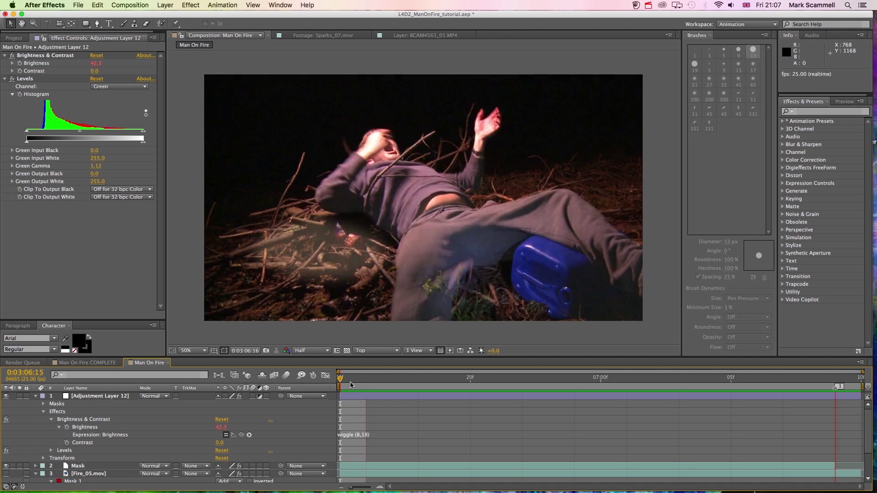
pyautogui.click(351, 382)
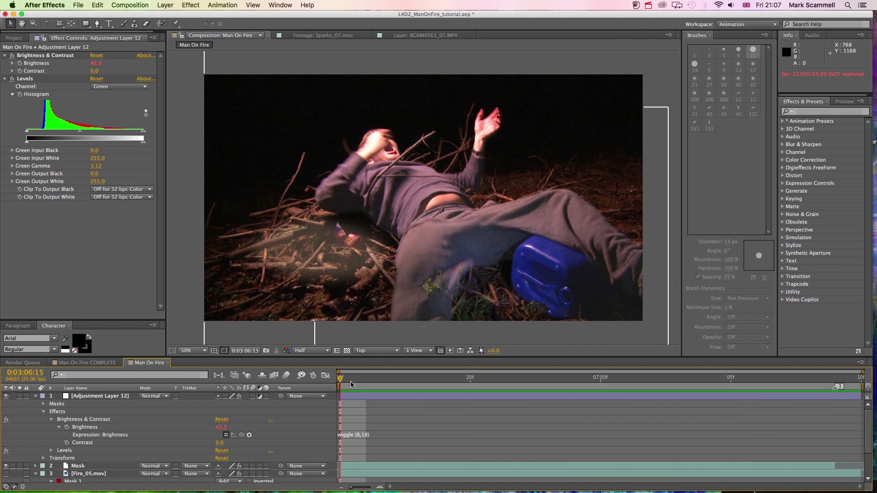
# Change the Brightness expression to wiggle (2,18) and preview the slower flicker.
pyautogui.click(366, 437)
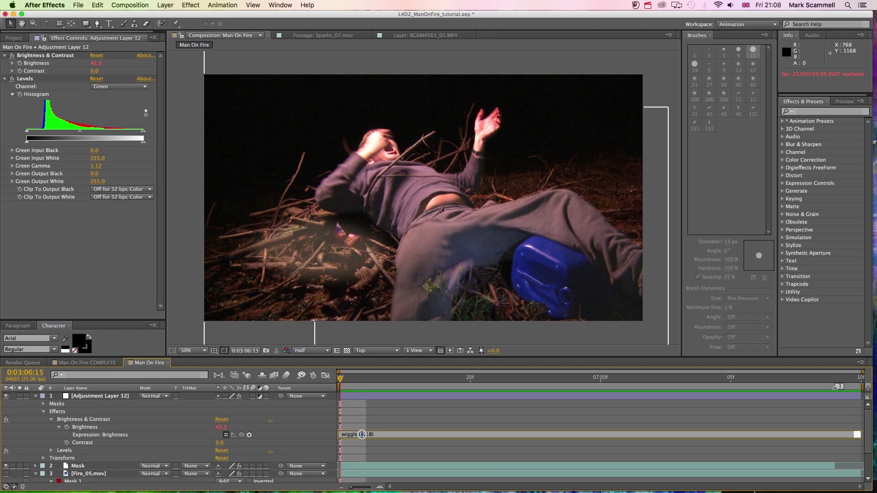
pyautogui.click(366, 422)
pyautogui.press('space')
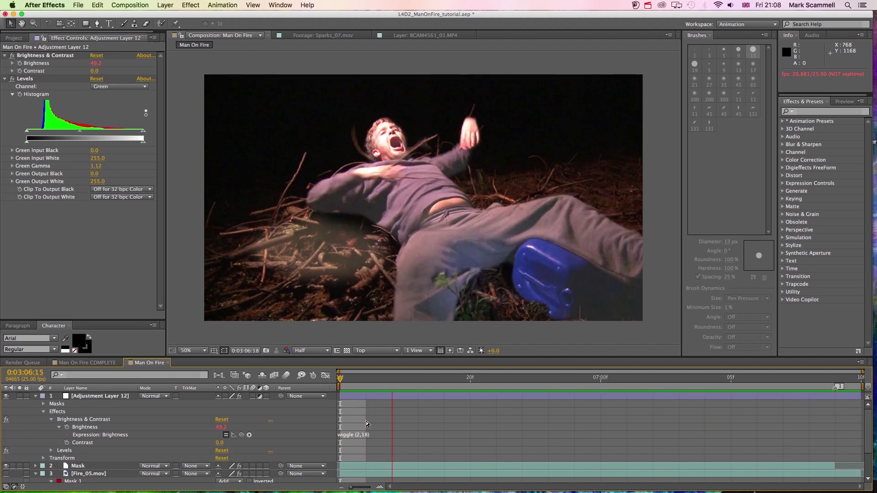
pyautogui.press('space')
# Try a much faster flicker by changing the Brightness expression to wiggle (18,18), and preview it from the start.
pyautogui.click(361, 434)
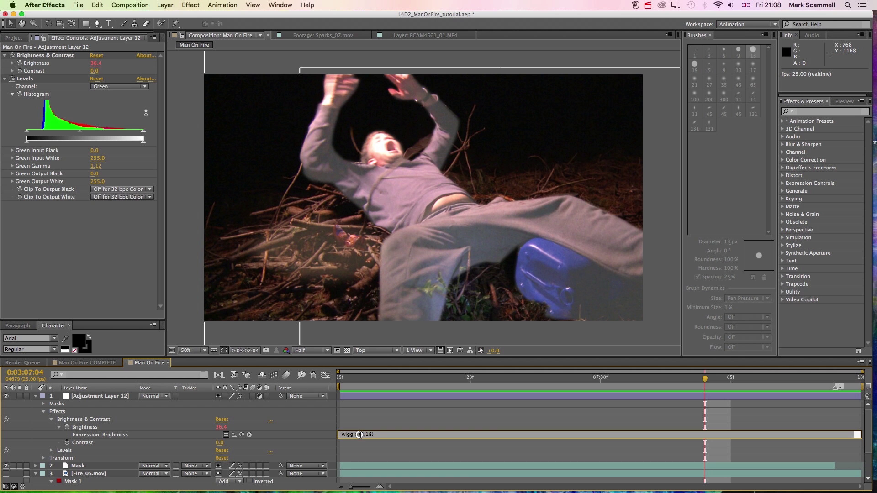
pyautogui.doubleClick(361, 435)
pyautogui.write('18')
pyautogui.click(366, 422)
pyautogui.click(342, 379)
pyautogui.press('space')
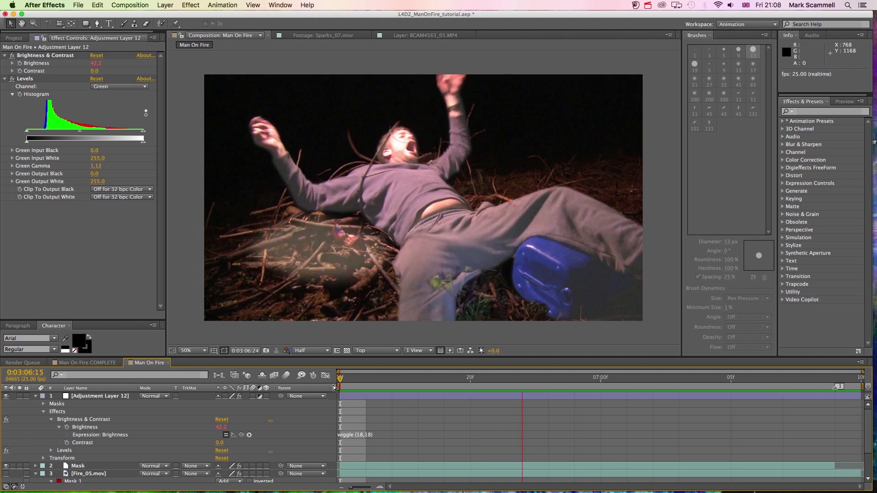
# Set the Brightness expression to wiggle (9,18) and preview the flicker.
pyautogui.click(365, 436)
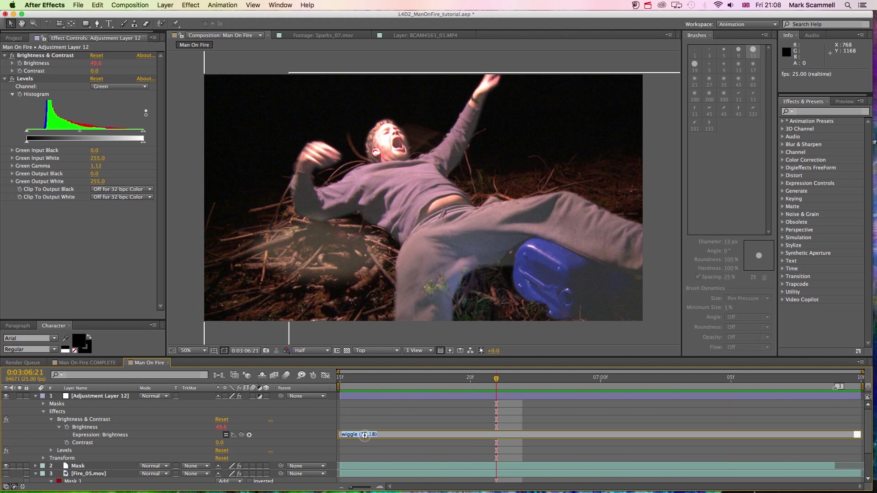
pyautogui.click(366, 434)
pyautogui.write('9')
pyautogui.press('KP_Enter')
pyautogui.press('KP_0')
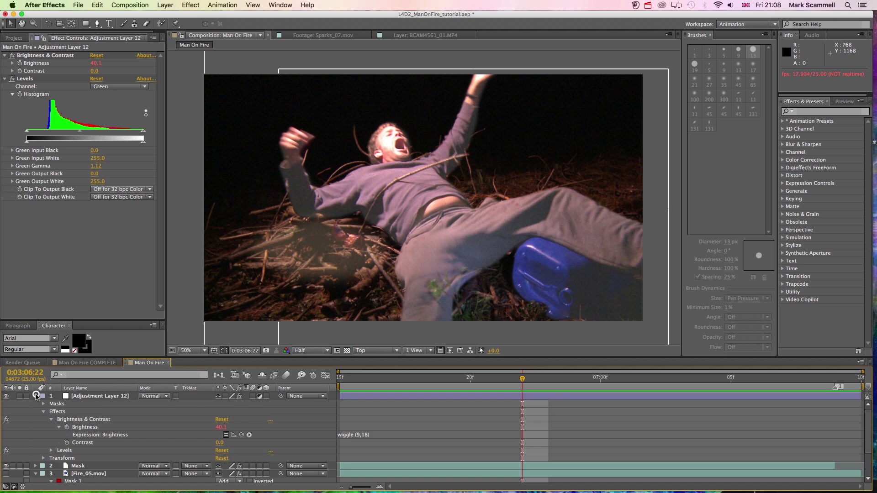
# Collapse the adjustment layer's properties, make Fire_05.mov visible again and preview the fire with its flickering ground light.
pyautogui.click(36, 396)
pyautogui.click(6, 412)
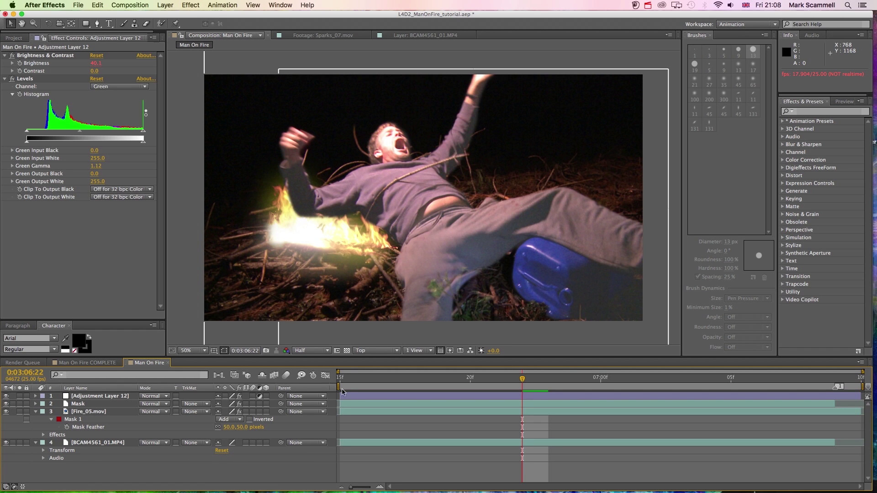
pyautogui.click(344, 383)
pyautogui.press('space')
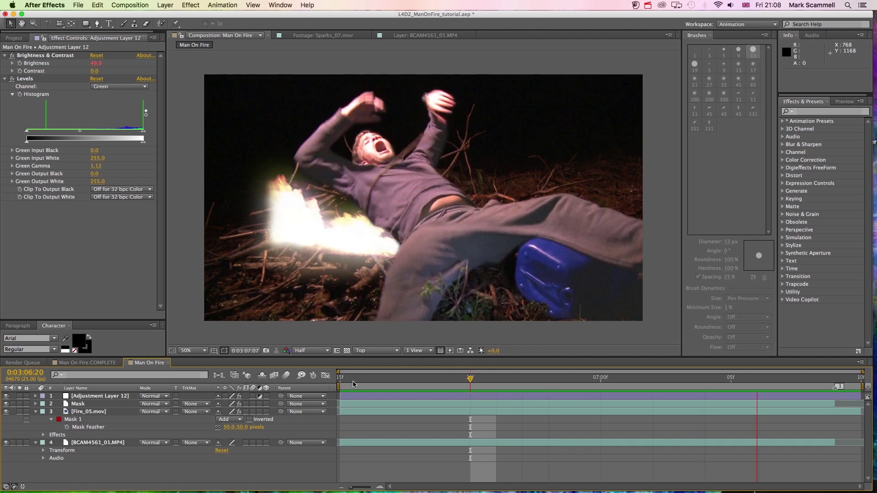
pyautogui.click(354, 383)
pyautogui.press('space')
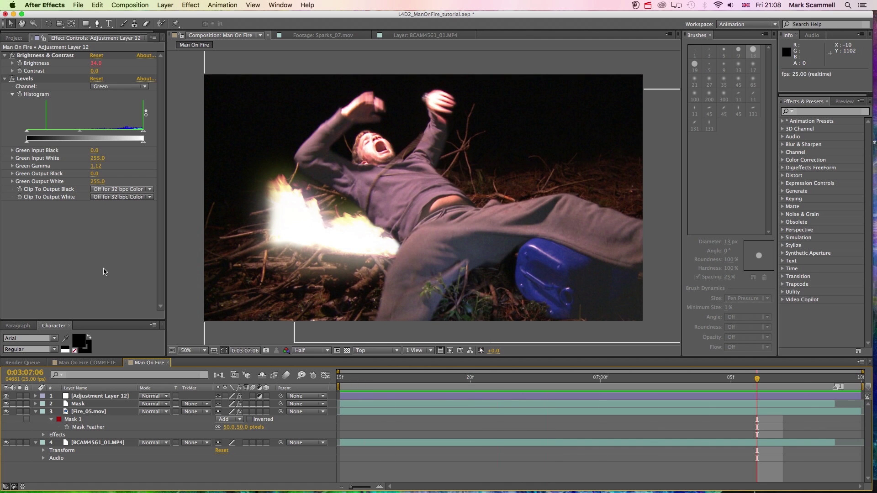
# Add Fire_01.mov from the 09. Fire folder between Mask and Fire_05.mov, move it to about 1106, 872 behind the man's legs, and preview it.
pyautogui.click(13, 38)
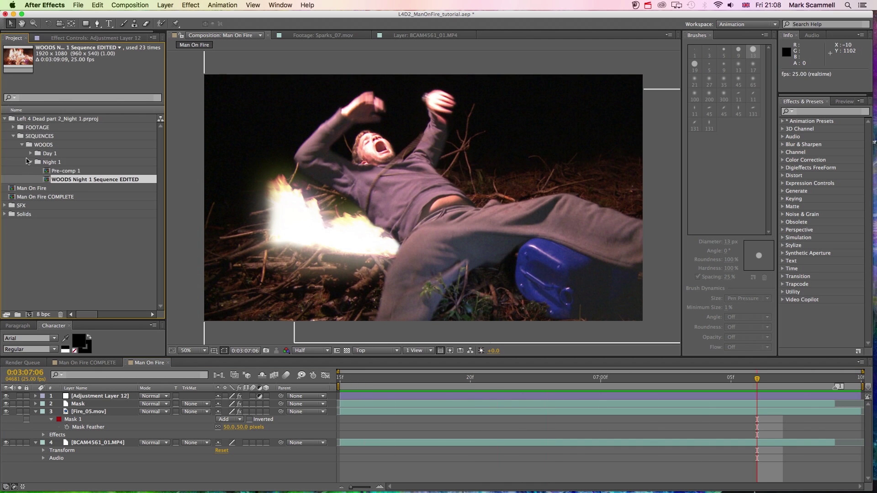
pyautogui.click(3, 204)
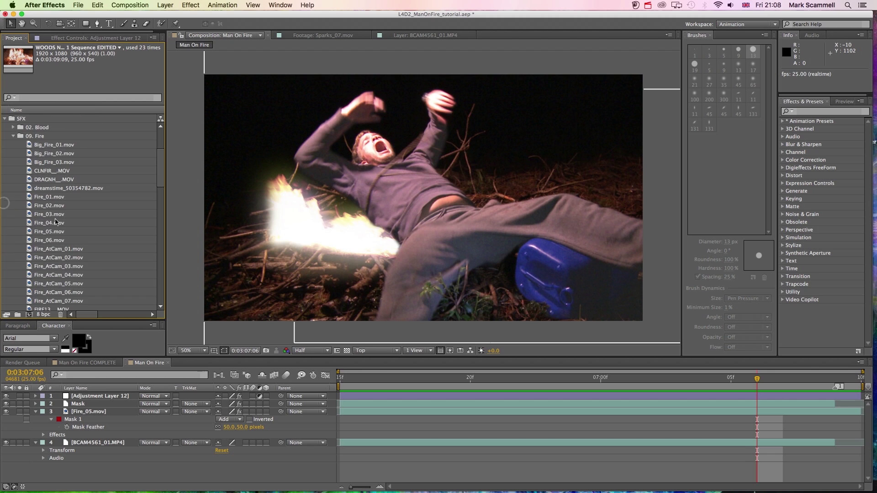
pyautogui.click(27, 197)
pyautogui.moveTo(27, 197); pyautogui.dragTo(125, 412)
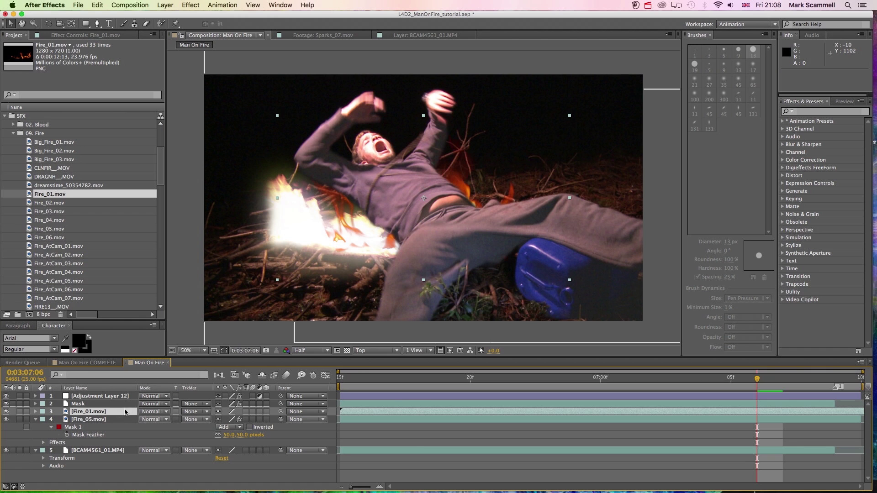
pyautogui.moveTo(366, 245); pyautogui.dragTo(400, 329)
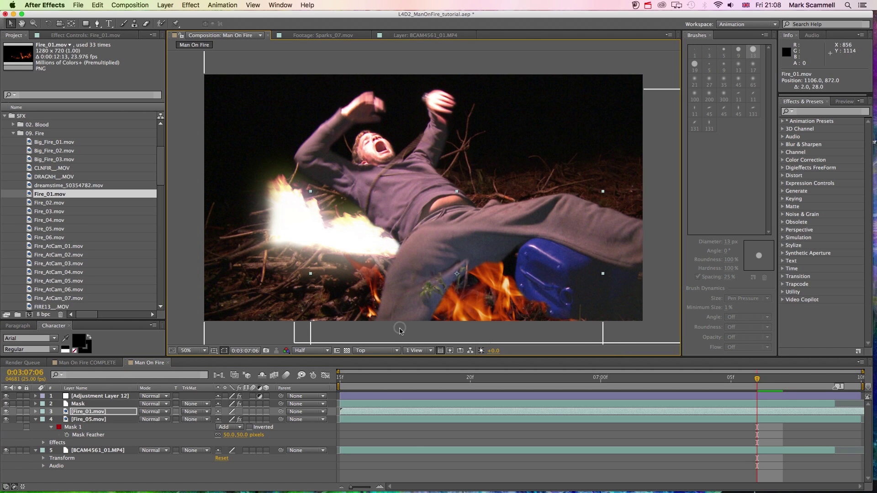
pyautogui.click(343, 381)
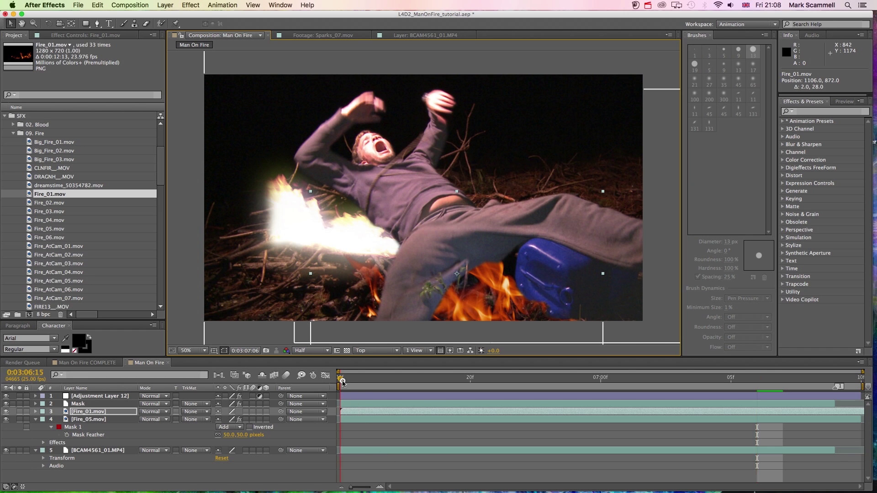
pyautogui.press('space')
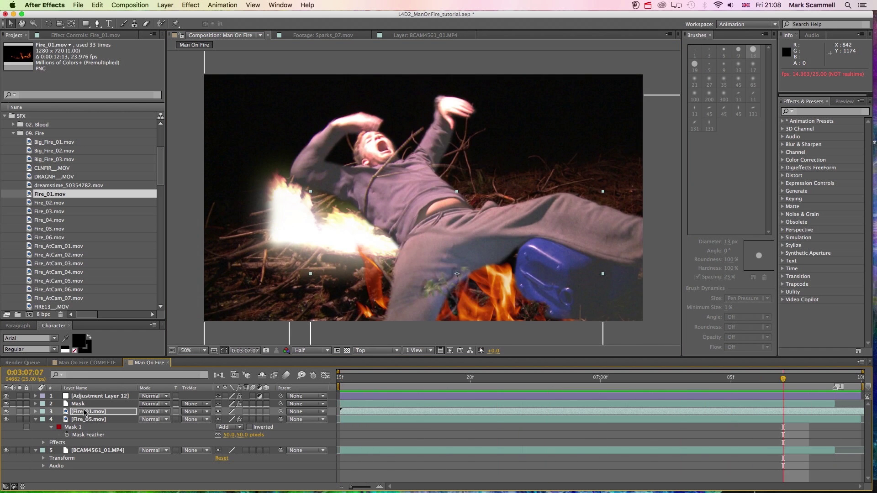
# Copy Fire_05.mov's effects, including Hue/Saturation and Glow, onto Fire_01.mov and preview the result from the start.
pyautogui.click(95, 419)
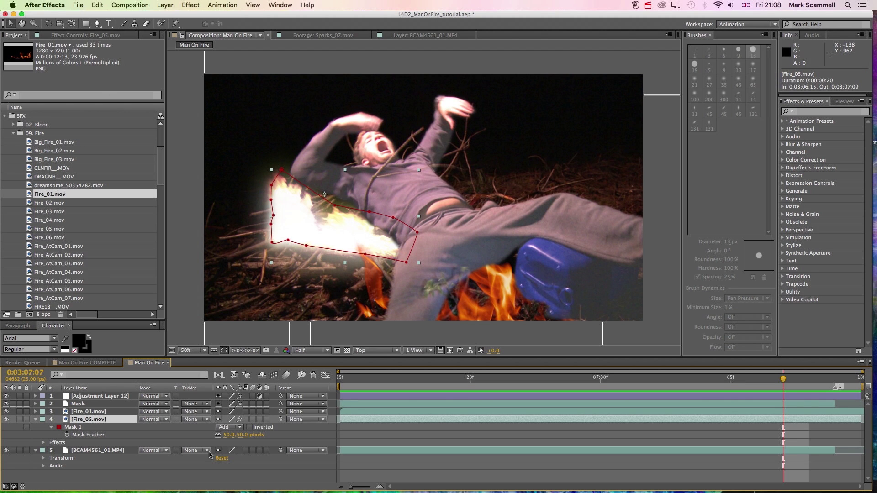
pyautogui.click(111, 35)
pyautogui.scroll(-3, 63, 141)
pyautogui.scroll(-4, 63, 141)
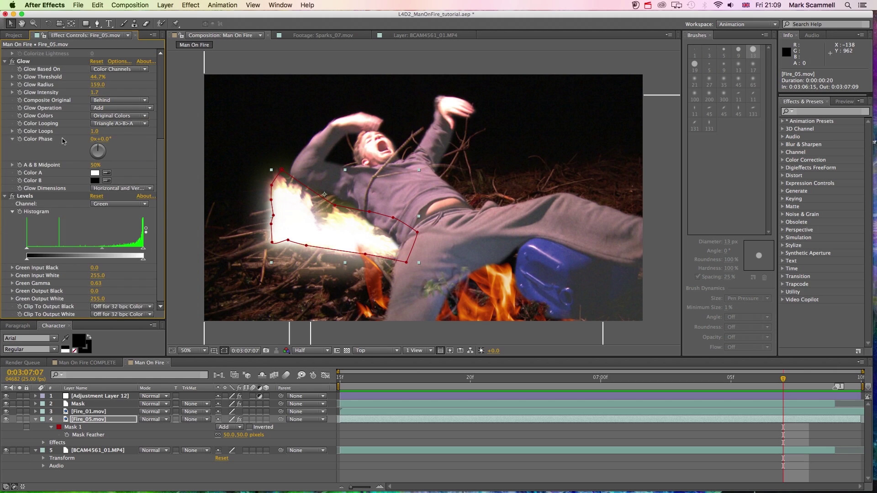
pyautogui.scroll(5, 44, 189)
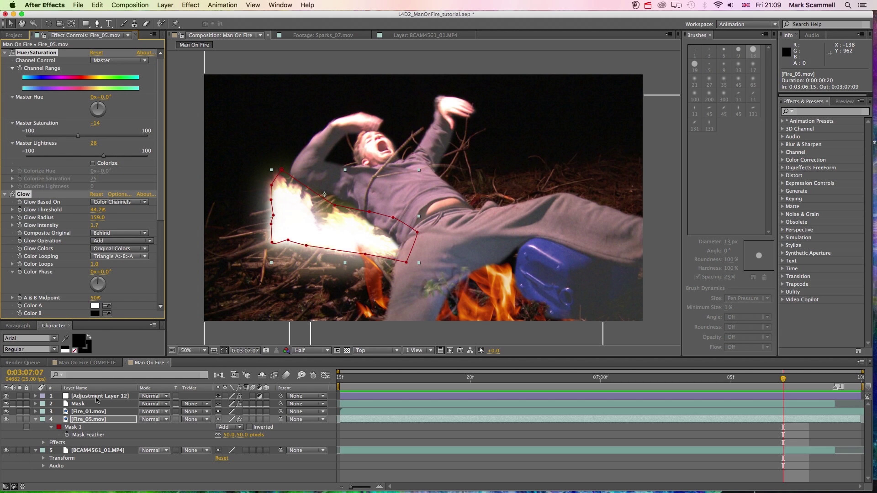
pyautogui.click(96, 413)
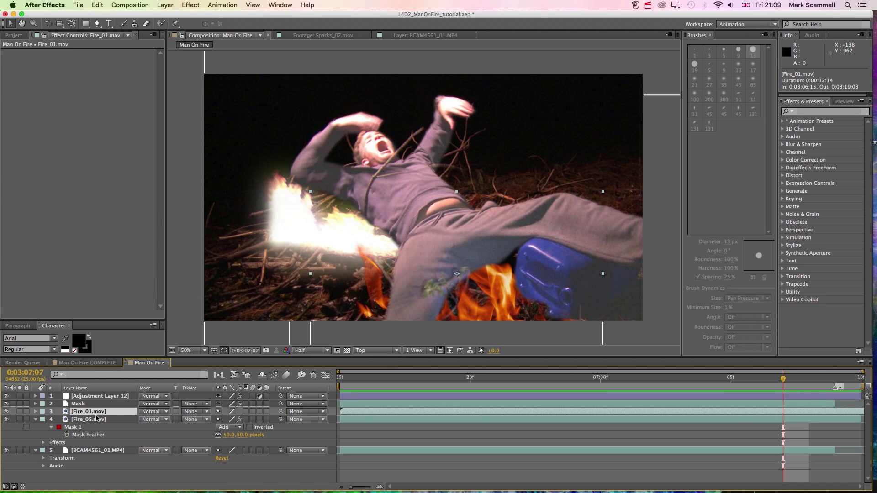
pyautogui.press('Home')
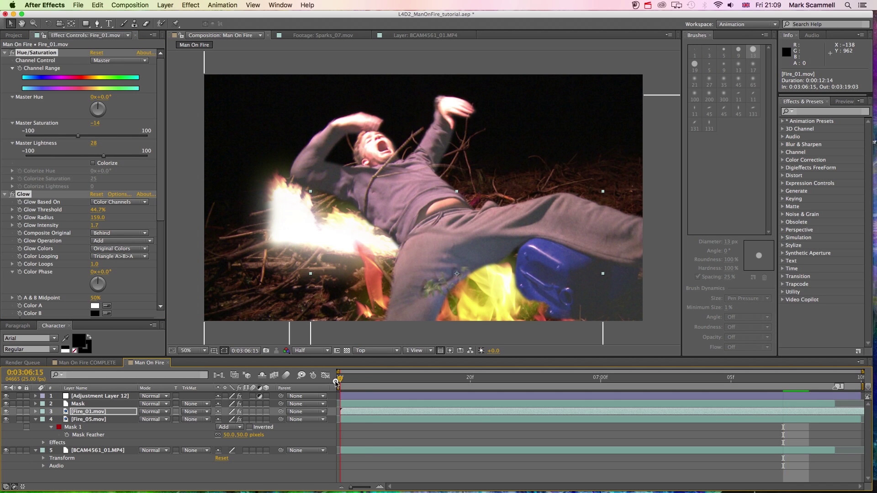
pyautogui.press('space')
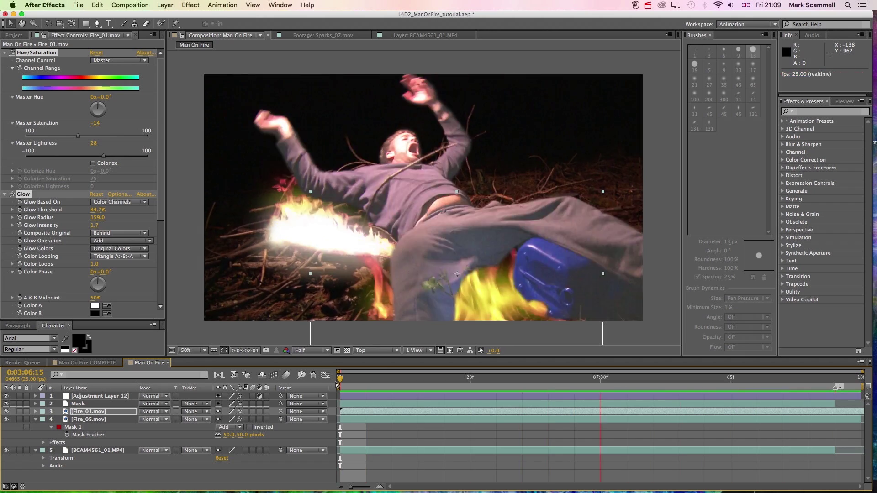
pyautogui.press('space')
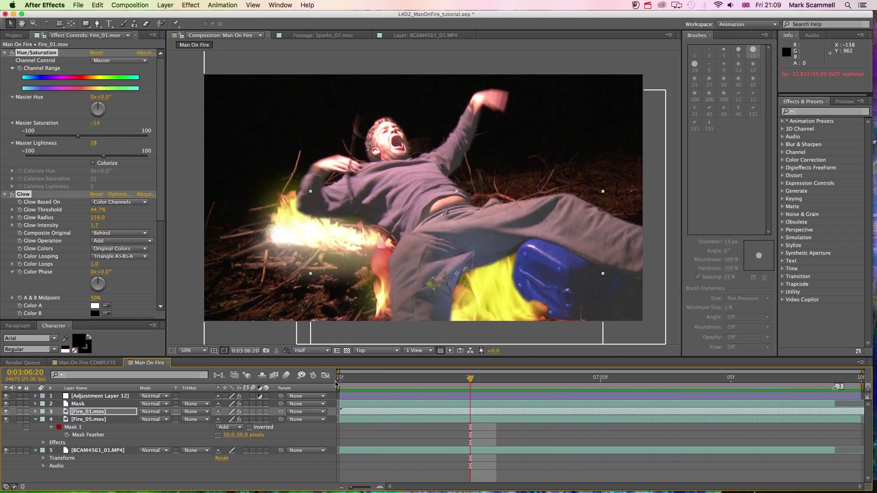
pyautogui.scroll(-1, 73, 196)
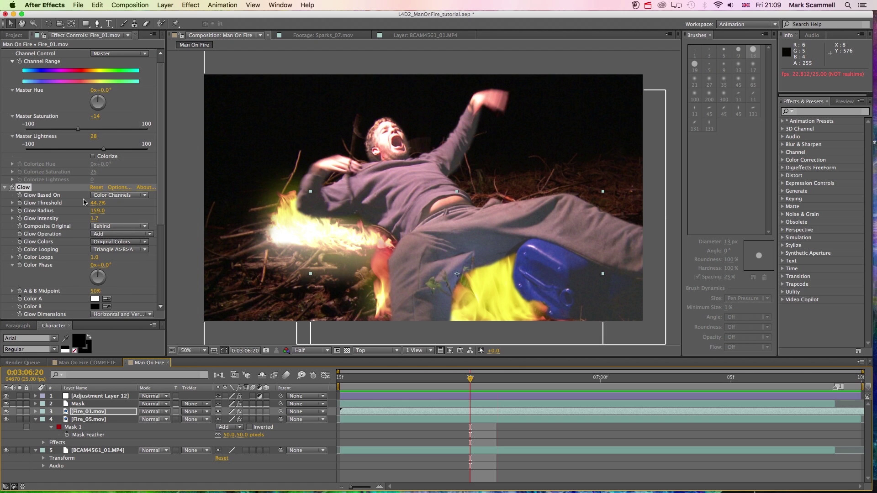
pyautogui.scroll(-10, 77, 214)
pyautogui.scroll(10, 95, 239)
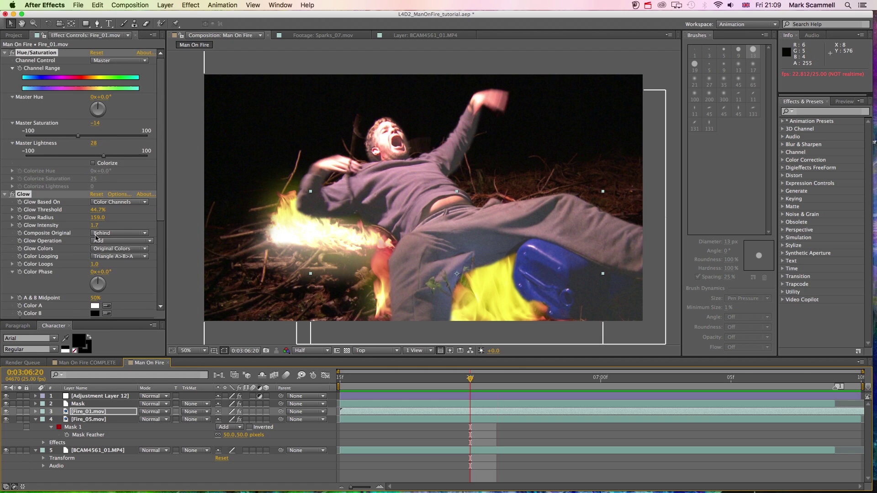
# Add Brightness & Contrast to Fire_01.mov with Brightness 100 and adjust the green midtones in its Levels effect.
pyautogui.scroll(-10, 84, 172)
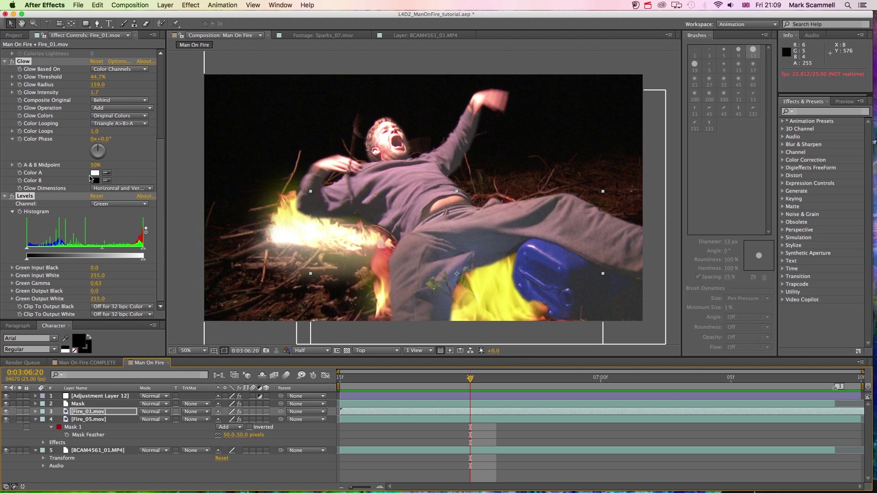
pyautogui.click(151, 241)
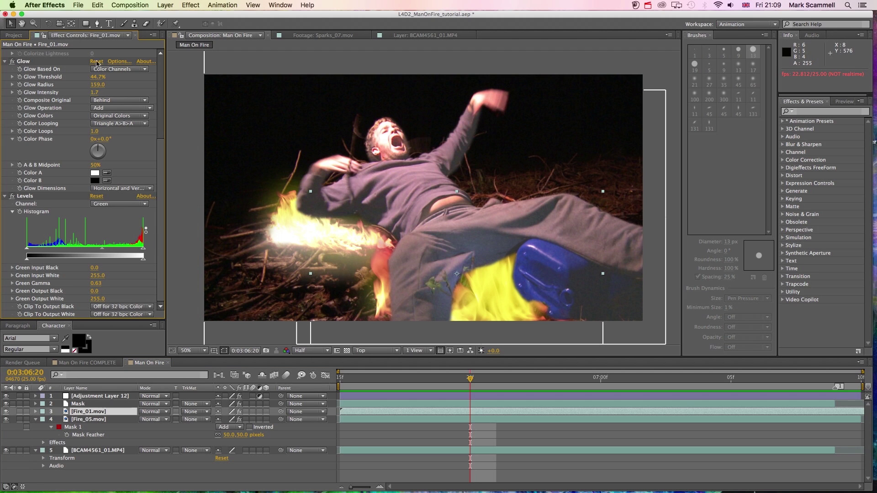
pyautogui.click(191, 5)
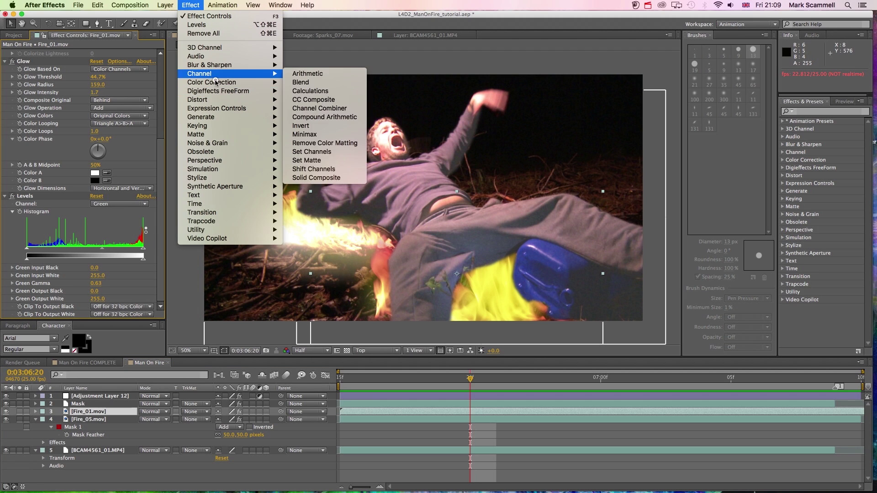
pyautogui.click(335, 117)
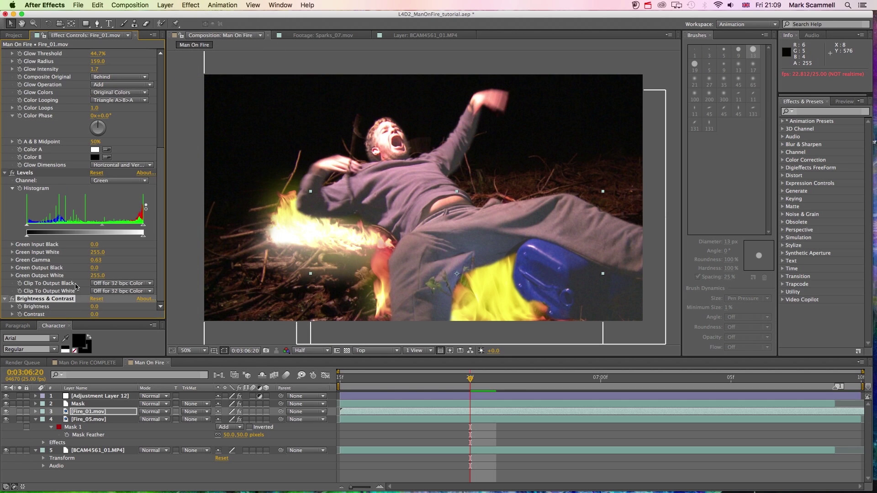
pyautogui.moveTo(94, 309); pyautogui.dragTo(121, 308)
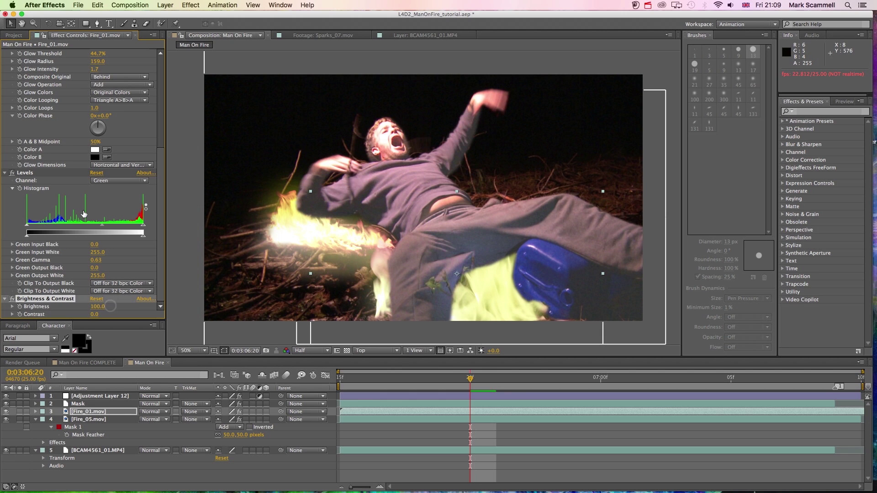
pyautogui.moveTo(102, 225); pyautogui.dragTo(95, 226)
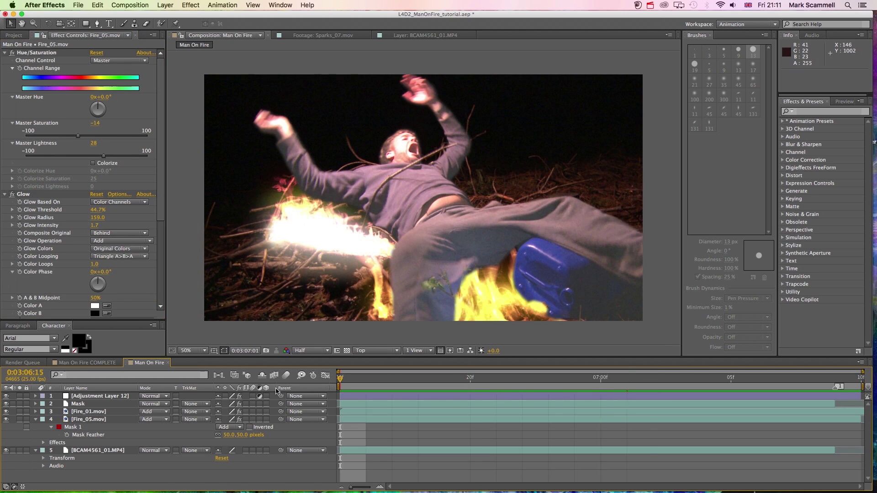
# Check the blending mode options for Fire_05.mov and preview the fire layers from the start.
pyautogui.press('space')
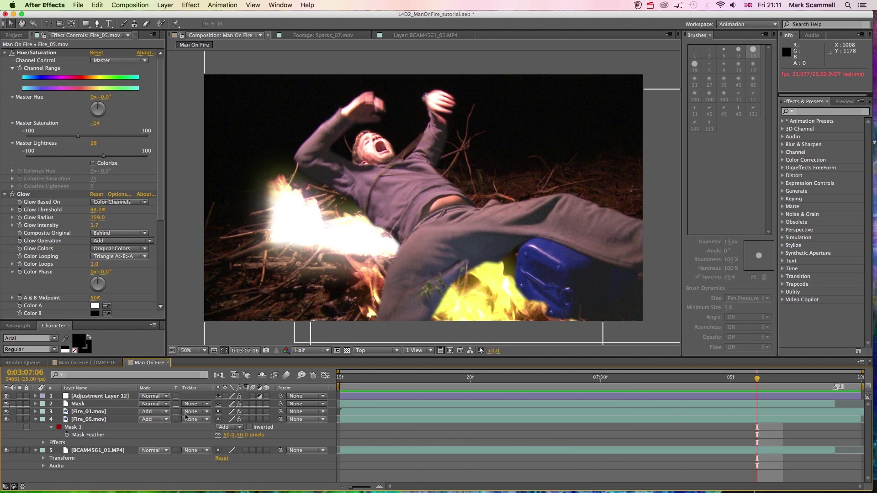
pyautogui.click(142, 419)
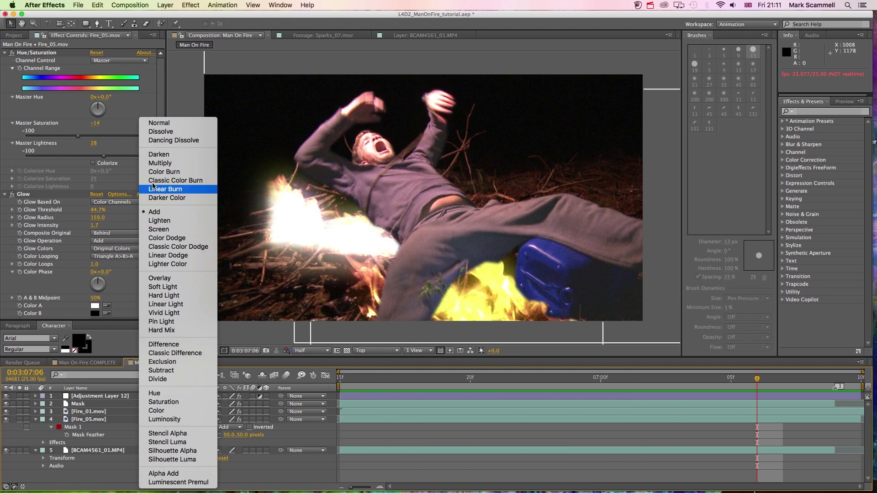
pyautogui.click(378, 433)
pyautogui.click(343, 380)
pyautogui.press('space')
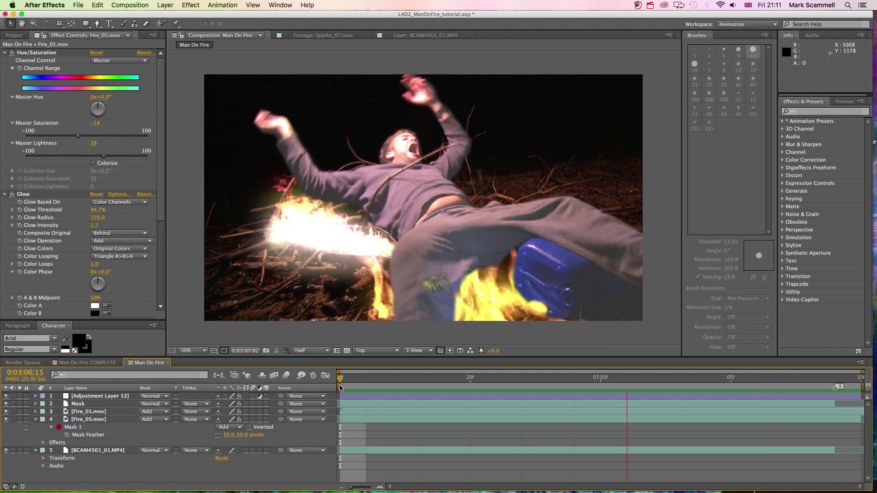
pyautogui.click(81, 421)
pyautogui.click(86, 412)
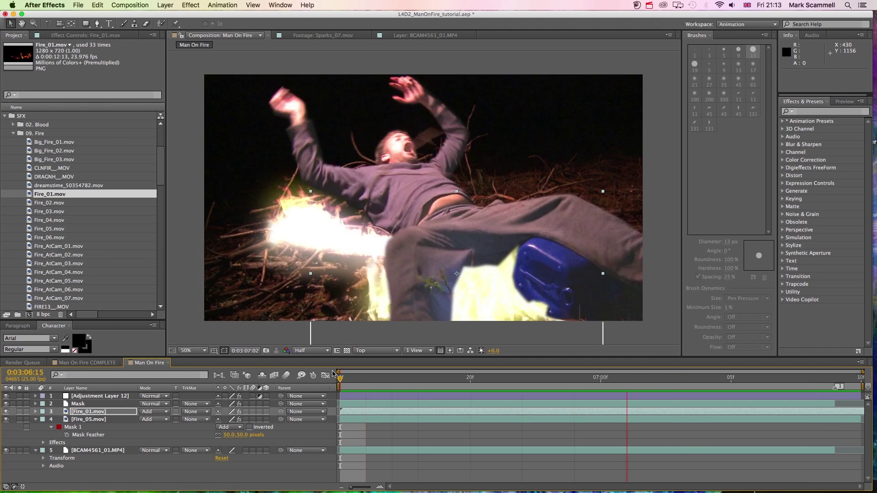
# Add Fire_03.mov above the Mask layer, scale it down and move it onto the ground in the frame's lower-left area.
pyautogui.moveTo(33, 213); pyautogui.dragTo(363, 405)
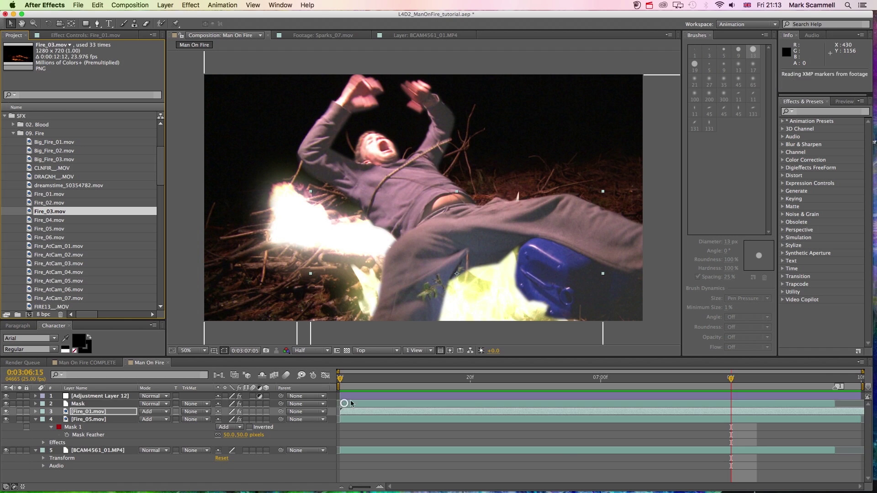
pyautogui.moveTo(434, 230); pyautogui.dragTo(352, 236)
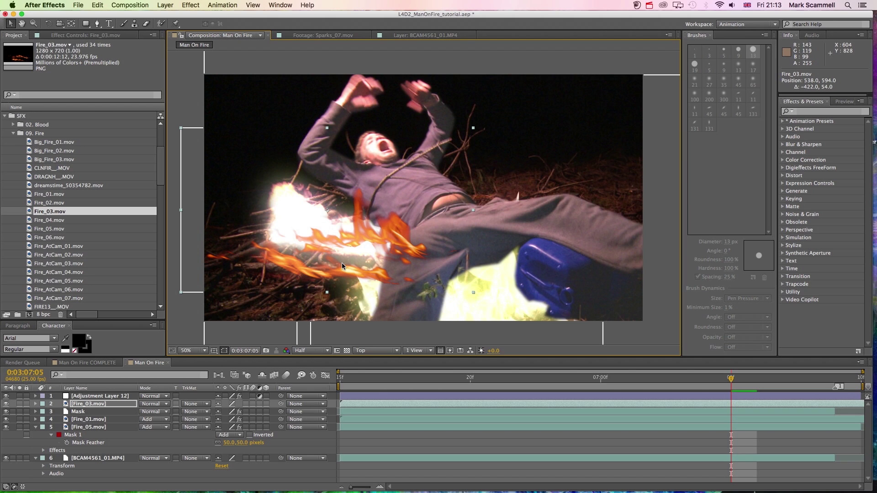
pyautogui.press('s')
pyautogui.moveTo(247, 413); pyautogui.dragTo(209, 413)
pyautogui.moveTo(327, 222); pyautogui.dragTo(241, 298)
# Rotate Fire_03.mov to -21° and position it at about 158, 940 on the ground.
pyautogui.press('r')
pyautogui.moveTo(235, 411); pyautogui.dragTo(219, 414)
pyautogui.moveTo(254, 285); pyautogui.dragTo(252, 288)
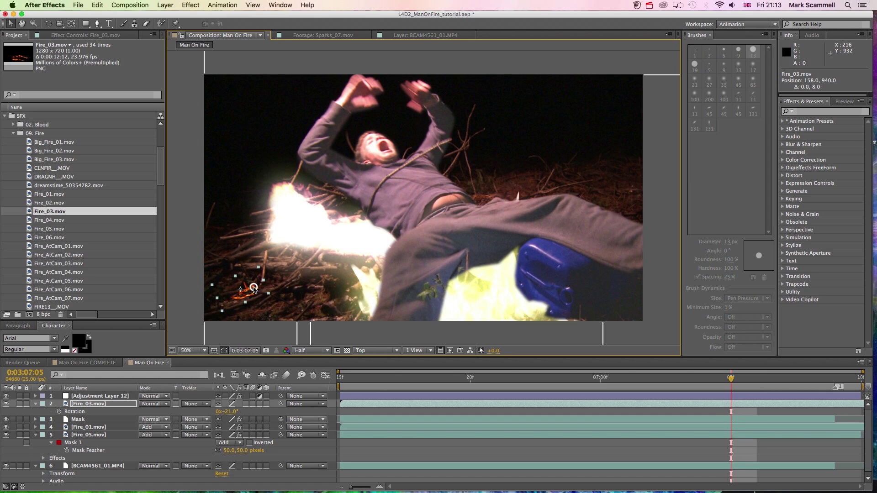
# Copy Fire_01.mov's Brightness & Contrast, Glow and Hue/Saturation effects onto Fire_03.mov and preview the small ground fire.
pyautogui.click(104, 427)
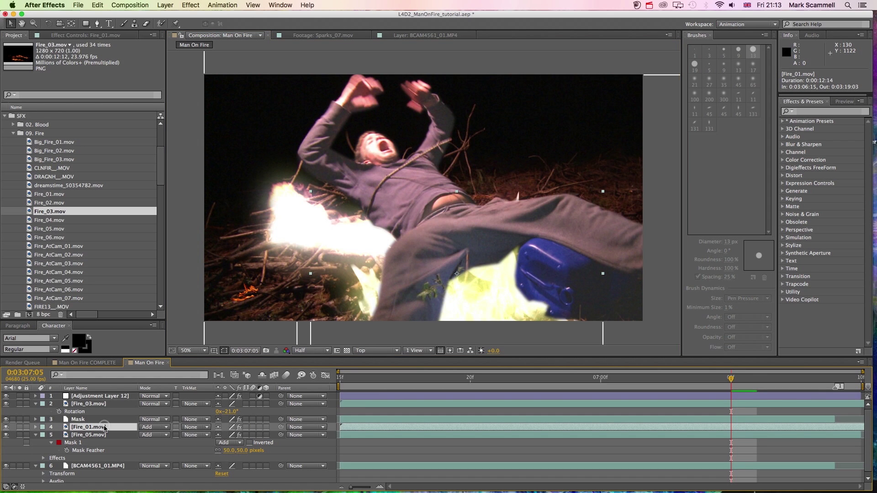
pyautogui.click(85, 35)
pyautogui.scroll(-6, 53, 151)
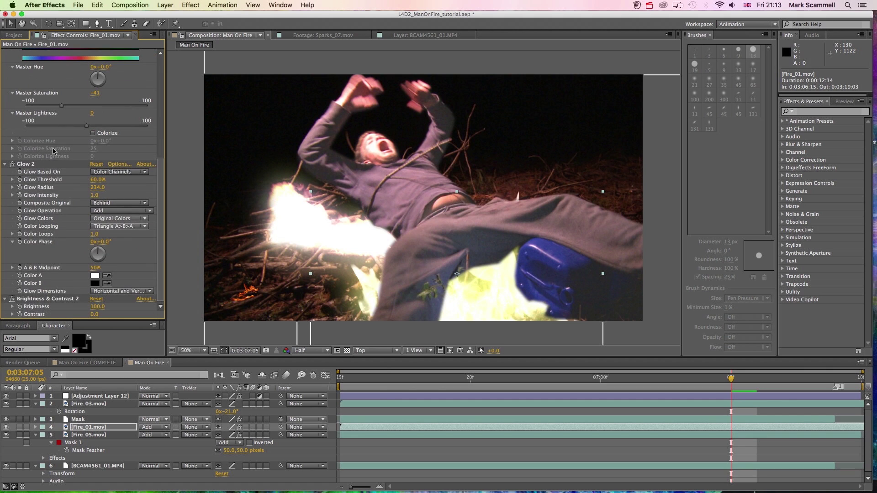
pyautogui.keyDown('shift'); pyautogui.click(52, 298); pyautogui.keyUp('shift')
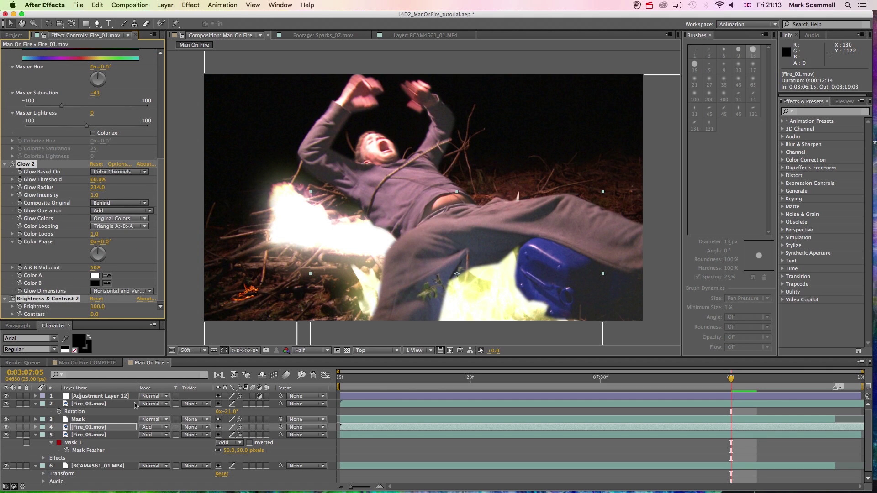
pyautogui.click(96, 405)
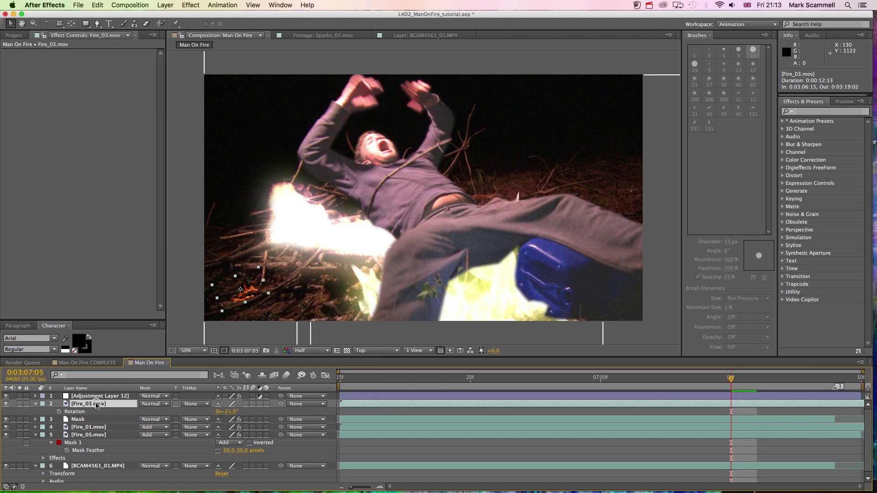
pyautogui.press('super+v')
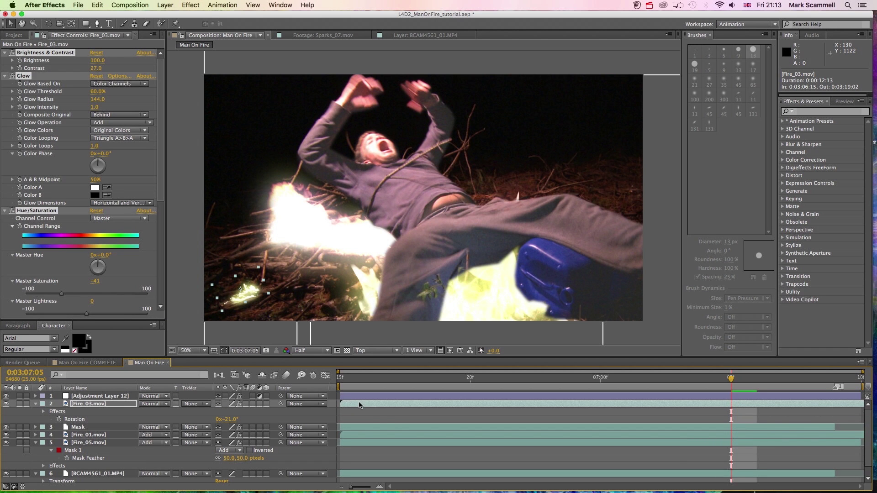
pyautogui.click(365, 412)
pyautogui.press('KP_0')
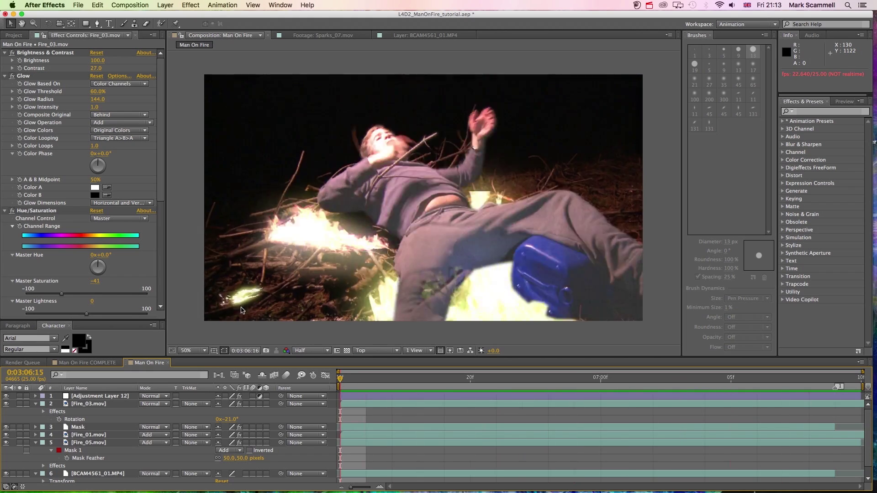
pyautogui.press('space')
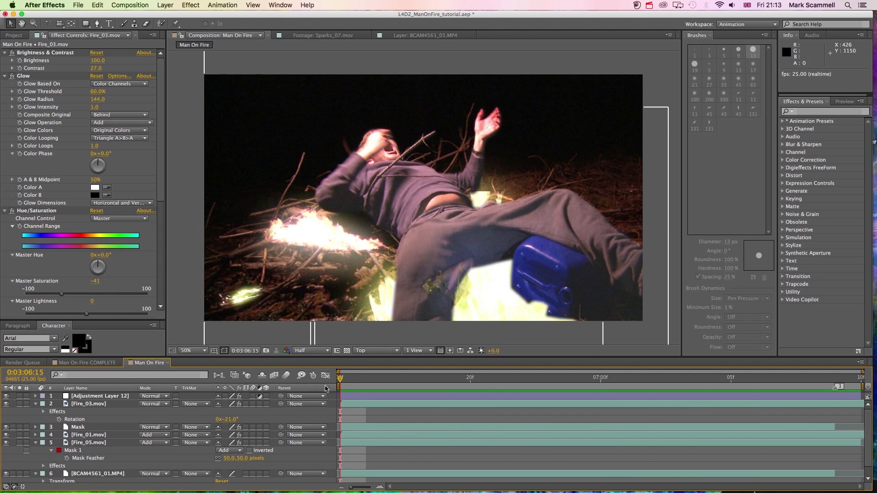
# Start keyframing Fire_03.mov's Position at 0:03:06:15 and set its Rotation to -27°.
pyautogui.click(347, 404)
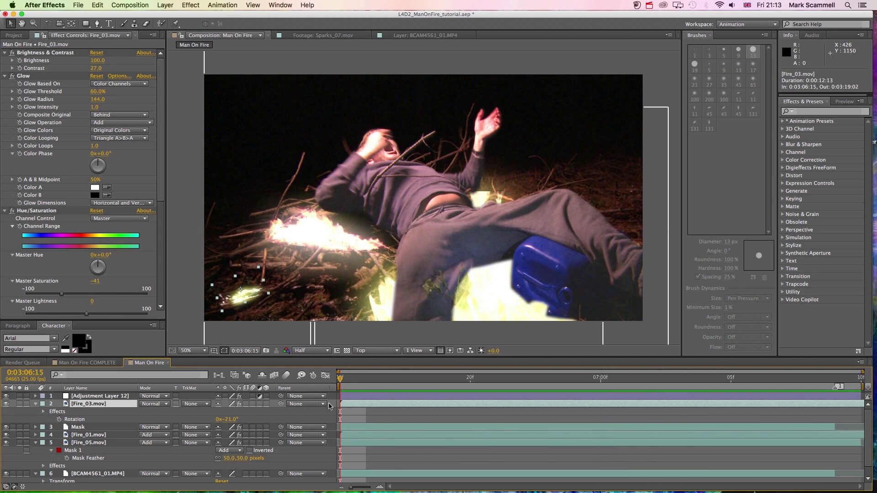
pyautogui.press('p')
pyautogui.click(57, 411)
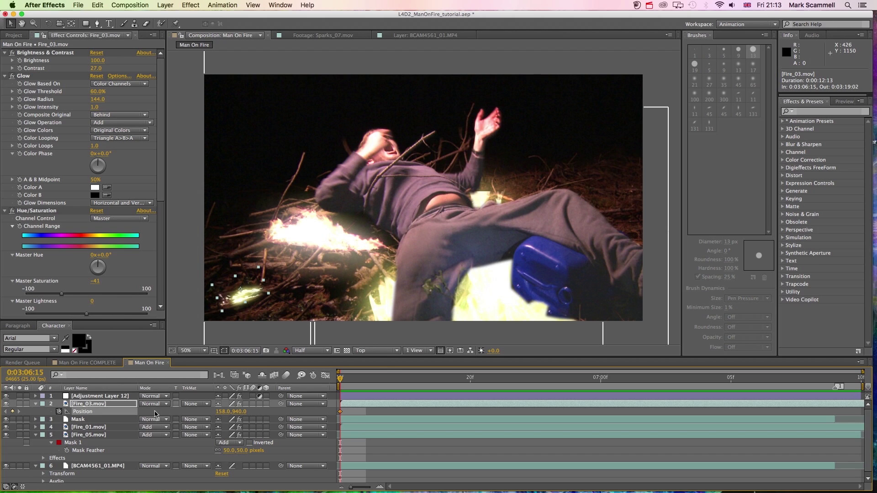
pyautogui.press('r')
pyautogui.moveTo(234, 414); pyautogui.dragTo(231, 414)
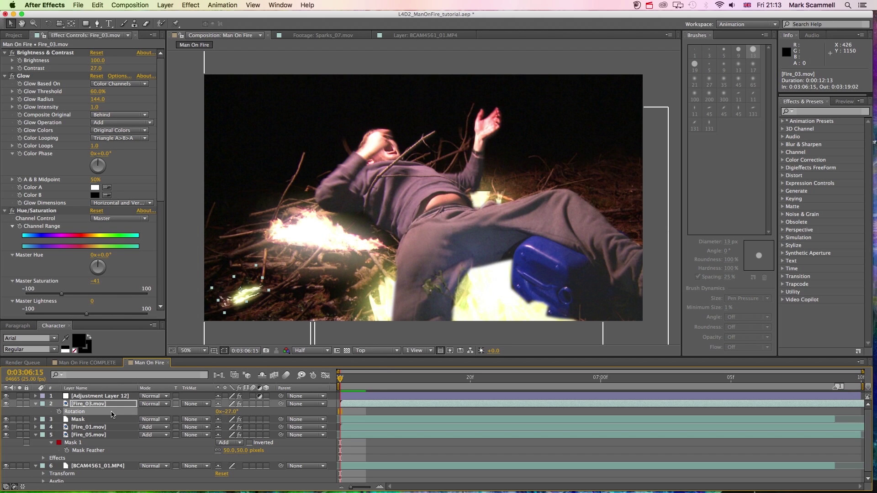
pyautogui.press('p')
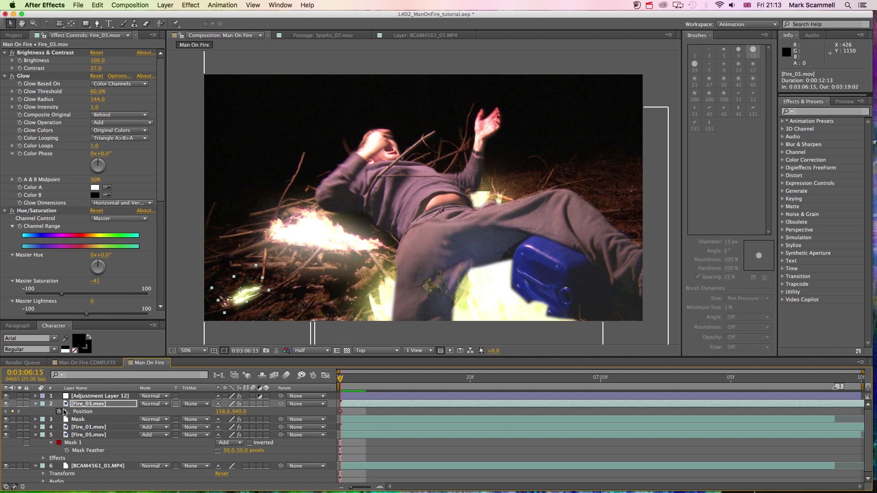
# Keyframe Fire_03.mov's Position at 0:03:06:18 to about 152, 944 to match the camera movement.
pyautogui.scroll(1, 271, 305)
pyautogui.press('space')
pyautogui.moveTo(270, 305); pyautogui.dragTo(477, 180)
pyautogui.press('space')
pyautogui.press('space')
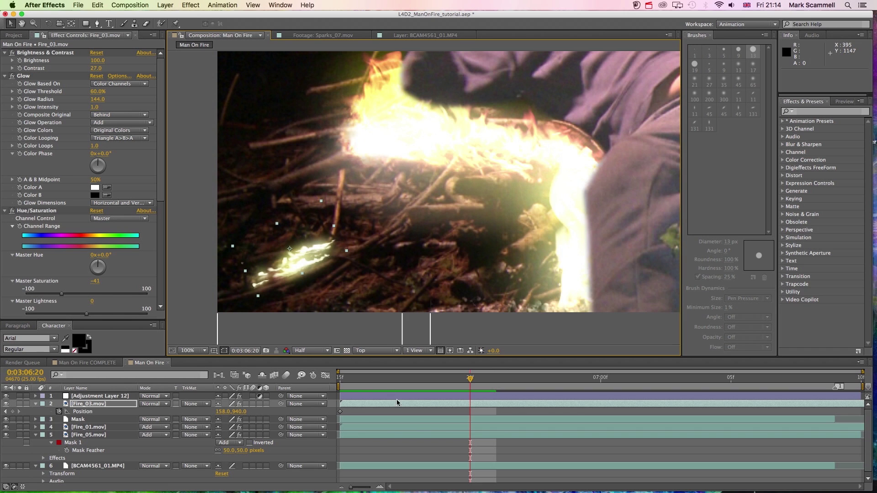
pyautogui.click(345, 384)
pyautogui.moveTo(346, 385); pyautogui.dragTo(409, 384)
pyautogui.moveTo(319, 270); pyautogui.dragTo(312, 260)
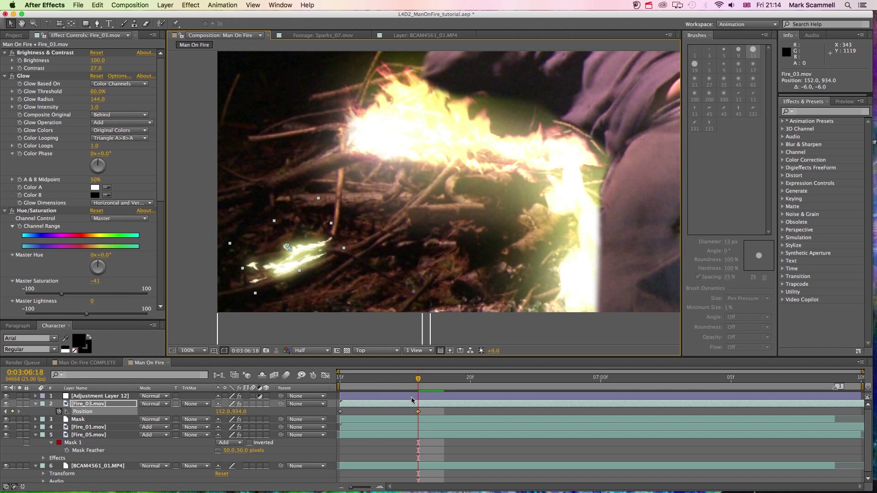
pyautogui.press('j')
pyautogui.moveTo(316, 254); pyautogui.dragTo(318, 256)
pyautogui.moveTo(375, 383); pyautogui.dragTo(418, 382)
pyautogui.moveTo(301, 261); pyautogui.dragTo(301, 265)
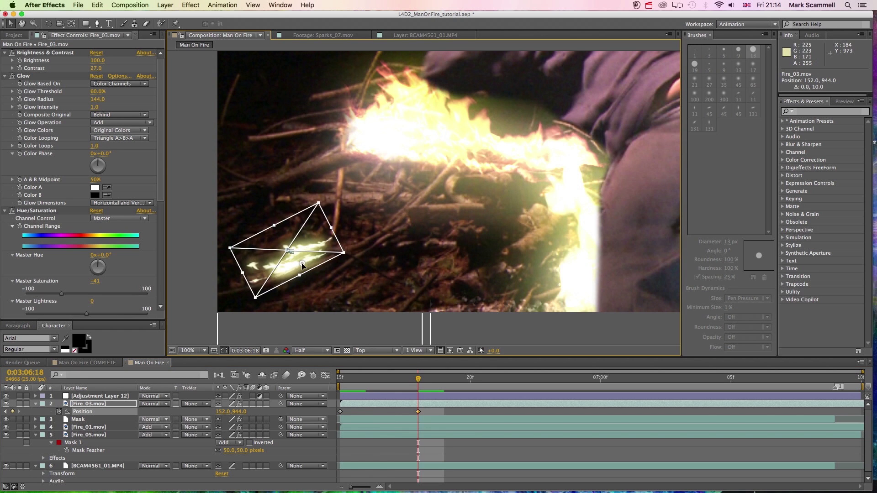
# Keyframe Fire_03.mov's Position to about 155, 955 at 0:03:06:20 and about 138, 945 at 0:03:07:00.
pyautogui.moveTo(411, 381); pyautogui.dragTo(469, 379)
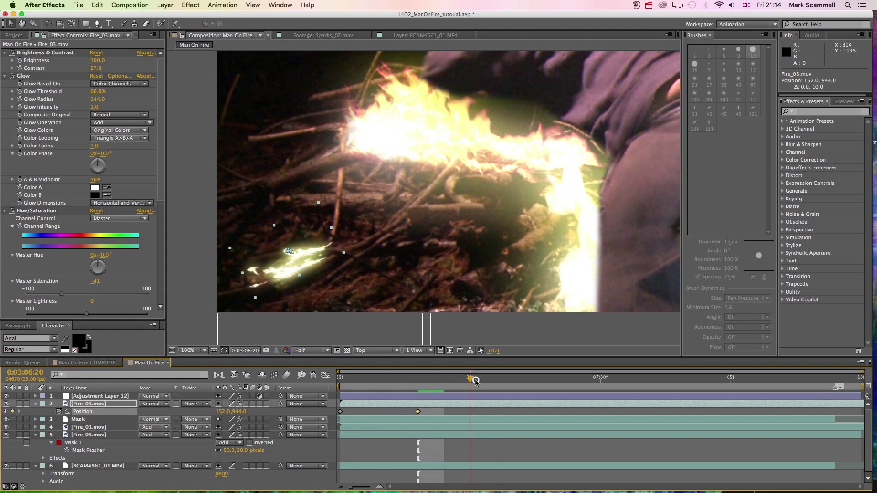
pyautogui.moveTo(320, 256); pyautogui.dragTo(323, 262)
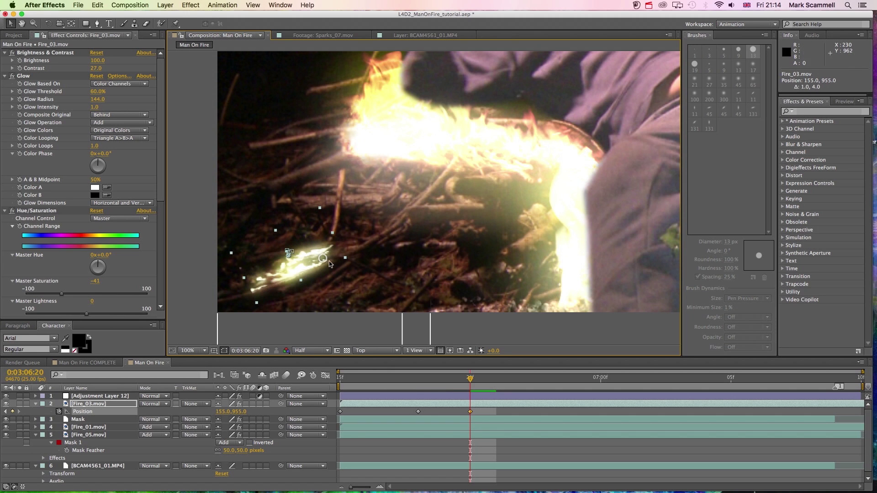
pyautogui.click(555, 379)
pyautogui.click(598, 379)
pyautogui.moveTo(298, 268); pyautogui.dragTo(291, 263)
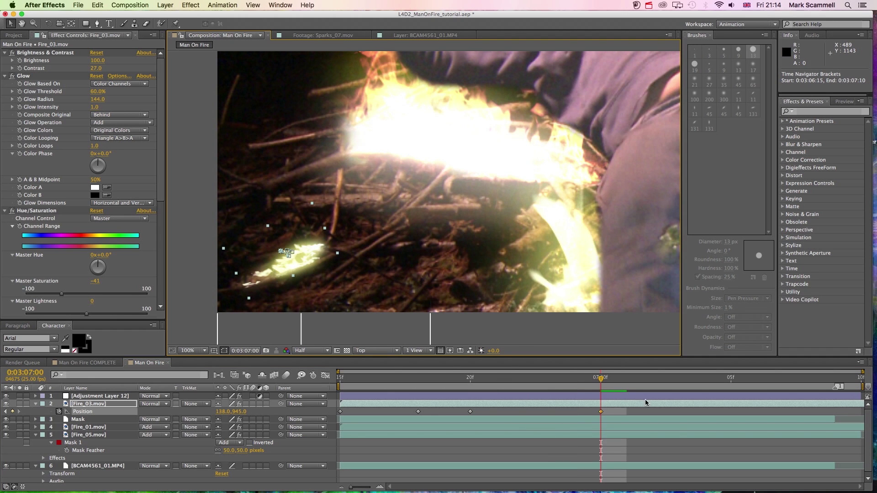
# Keyframe Fire_03.mov's Position to about 140, 955 at 0:03:07:04 and about 139, 964 at 0:03:07:08.
pyautogui.click(668, 384)
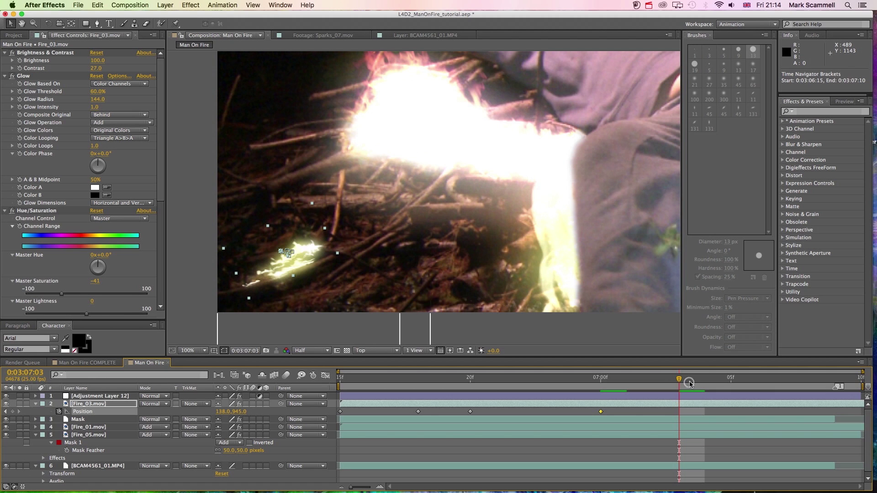
pyautogui.click(704, 386)
pyautogui.moveTo(313, 258); pyautogui.dragTo(314, 263)
pyautogui.click(756, 385)
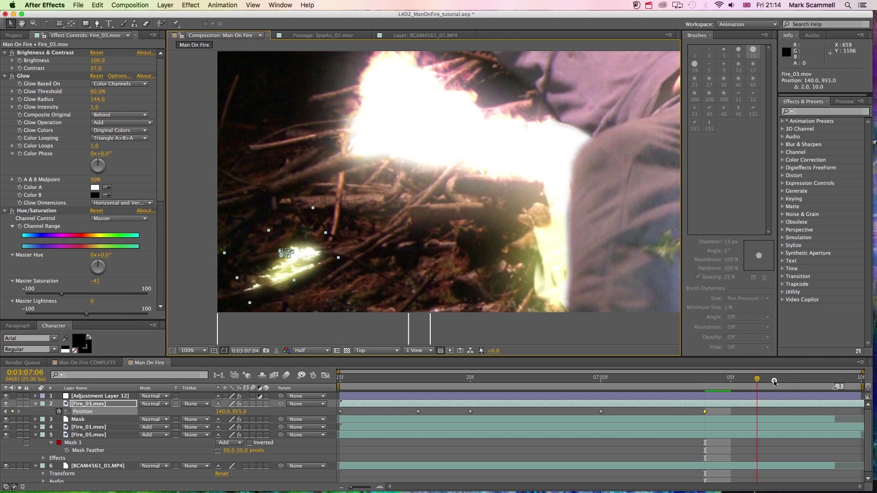
pyautogui.click(778, 382)
pyautogui.click(796, 382)
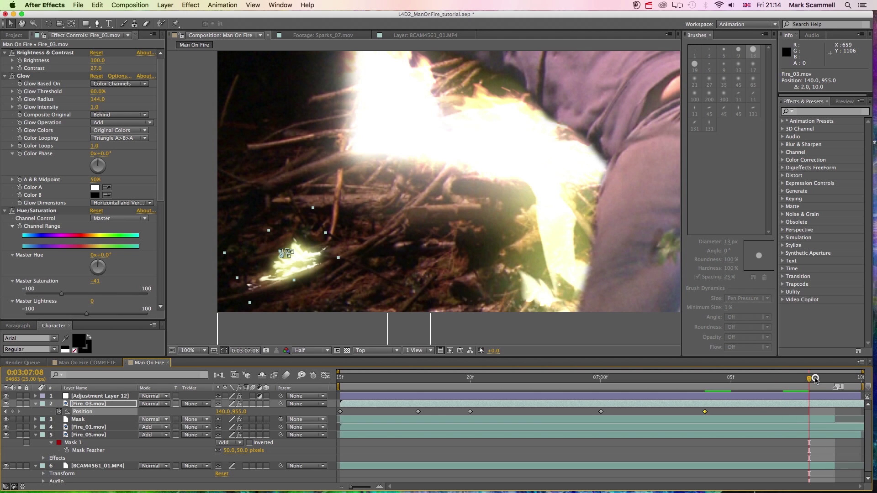
pyautogui.moveTo(309, 262); pyautogui.dragTo(309, 265)
# Preview Fire_03.mov's keyframed movement and return to its Position keyframe at 0:03:07:04.
pyautogui.press('space')
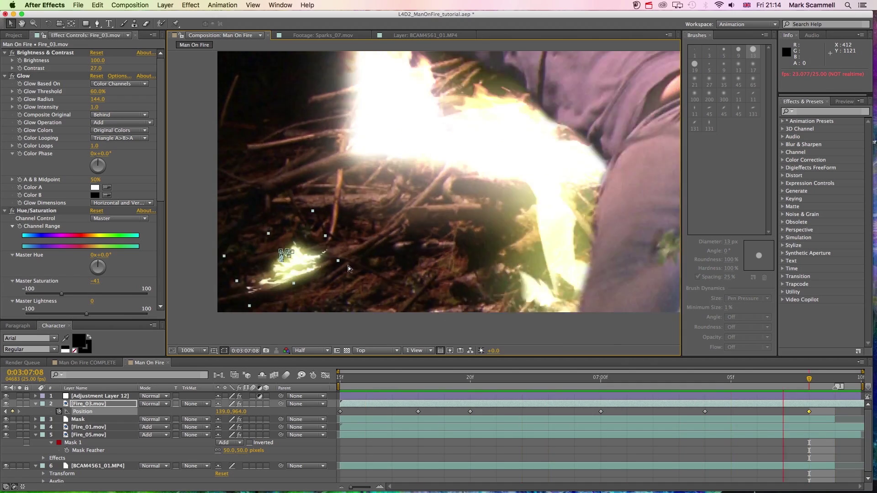
pyautogui.press('j')
pyautogui.scroll(-1, 362, 289)
pyautogui.moveTo(493, 230); pyautogui.dragTo(337, 282)
pyautogui.moveTo(389, 257); pyautogui.dragTo(412, 258)
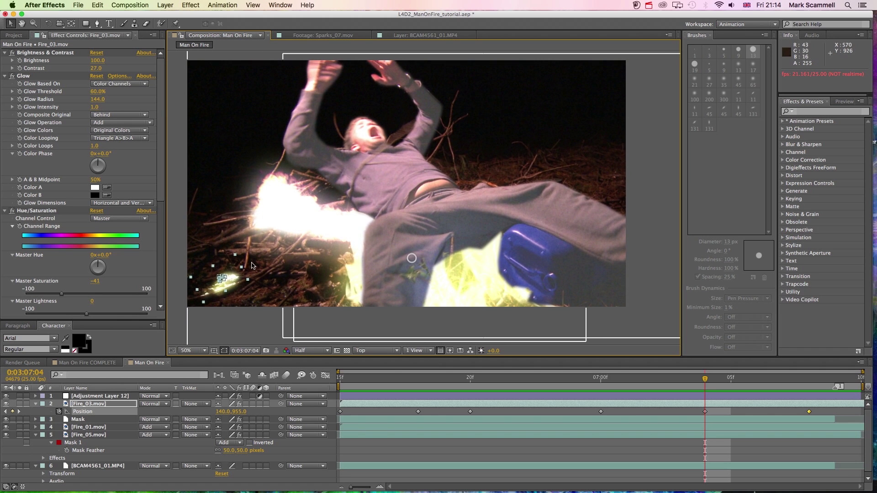
# Preview Fire_03.mov's keyframed movement from the start of the shot at 0:03:06:15.
pyautogui.click(174, 251)
pyautogui.click(341, 383)
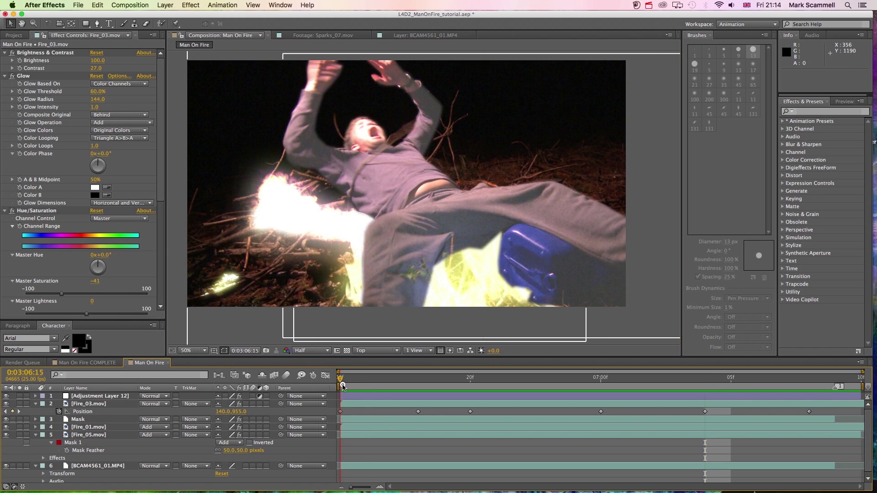
pyautogui.press('space')
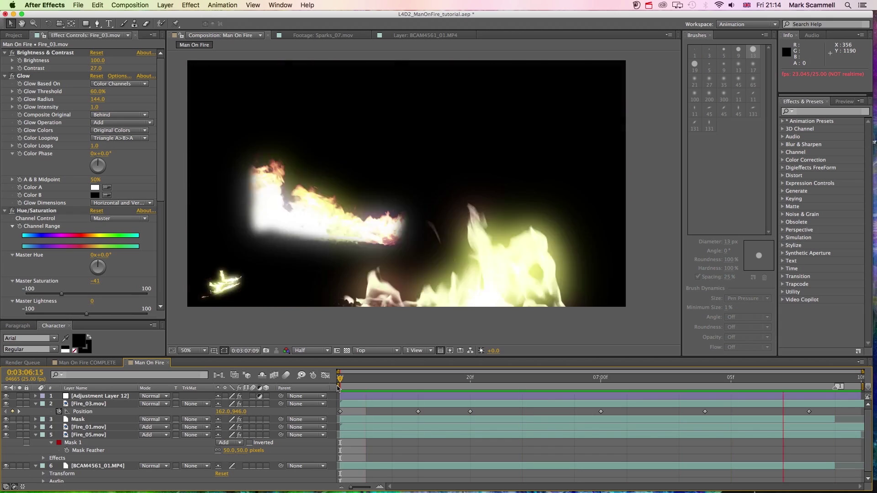
pyautogui.press('space')
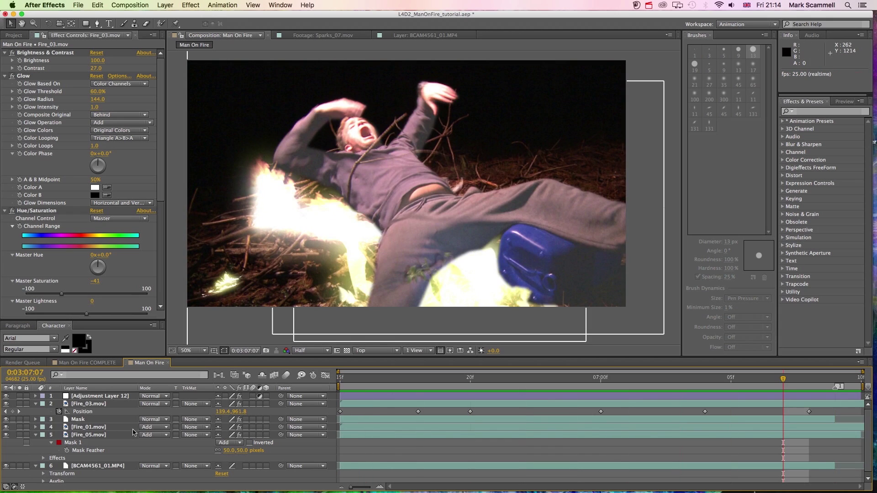
# Duplicate Adjustment Layer 12, scale the copy to 69% and place its masked glow around the small ground fire.
pyautogui.click(90, 397)
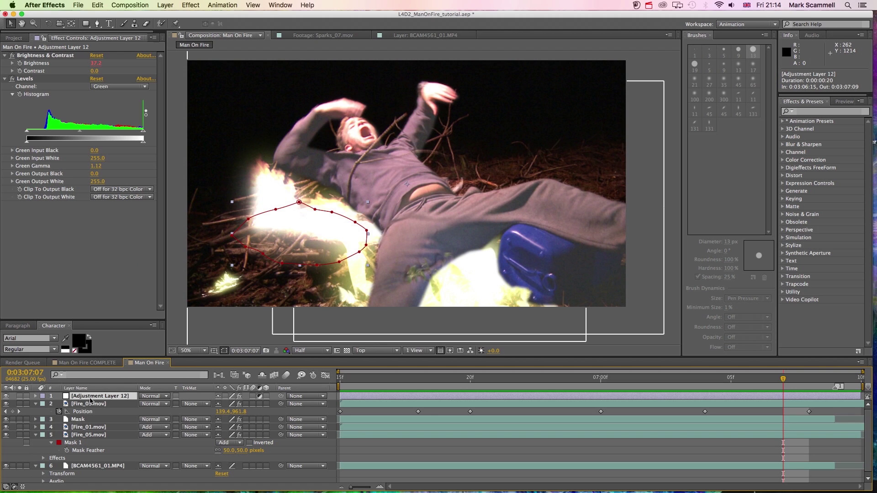
pyautogui.hotkey('ctrl', 'd')
pyautogui.moveTo(301, 226); pyautogui.dragTo(228, 280)
pyautogui.press('s')
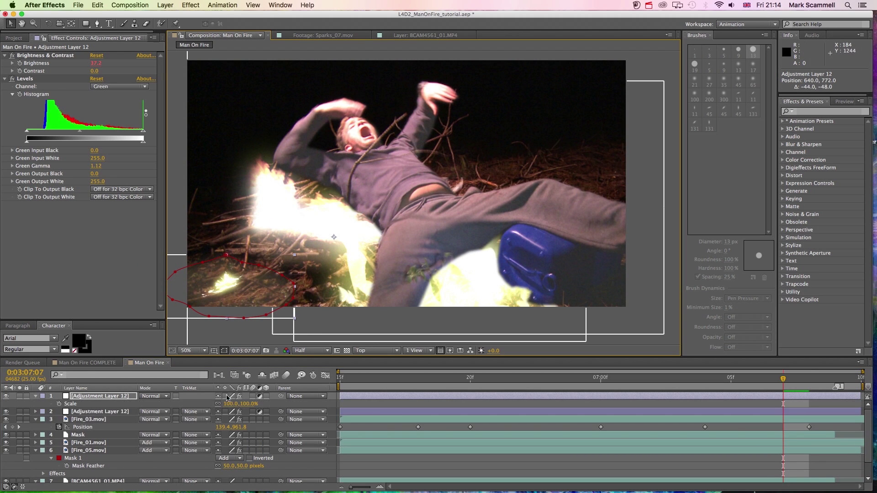
pyautogui.moveTo(247, 404); pyautogui.dragTo(232, 404)
pyautogui.moveTo(255, 269); pyautogui.dragTo(217, 283)
pyautogui.press('KP_0')
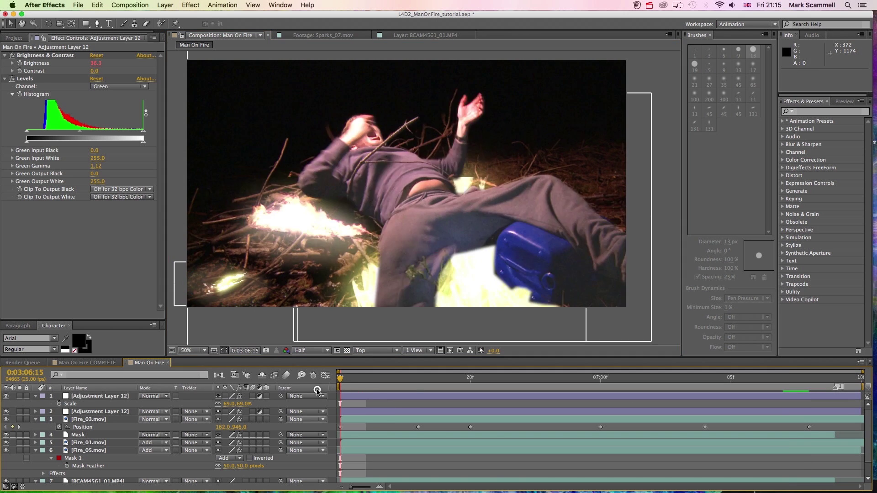
# Set the duplicated adjustment layer's Mask Feather to 88 pixels and preview the firelight.
pyautogui.click(105, 398)
pyautogui.press('f')
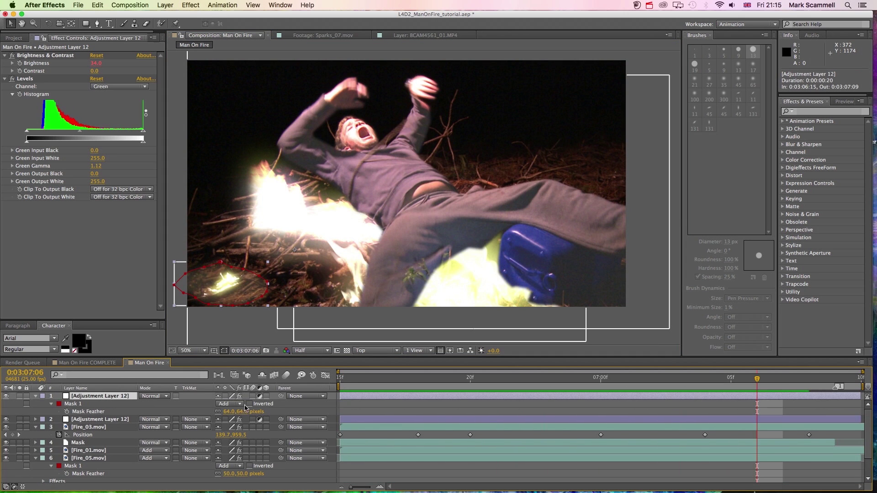
pyautogui.moveTo(245, 411); pyautogui.dragTo(255, 413)
pyautogui.press('KP_0')
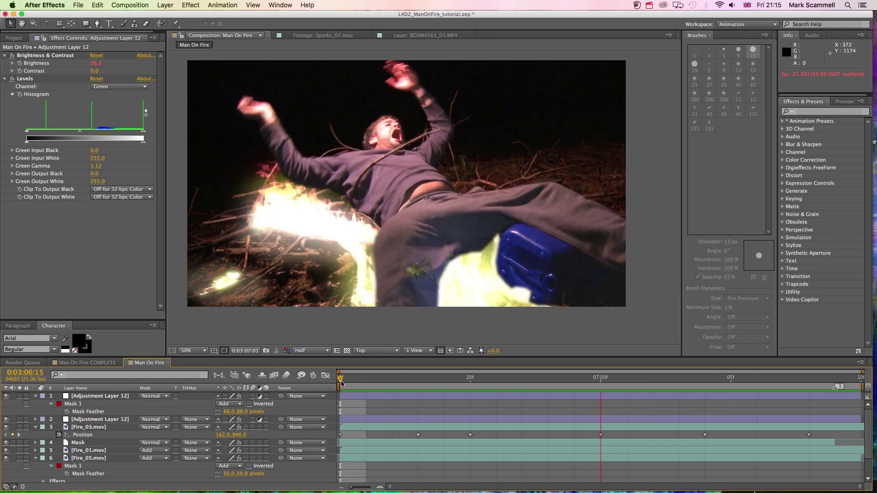
pyautogui.press('space')
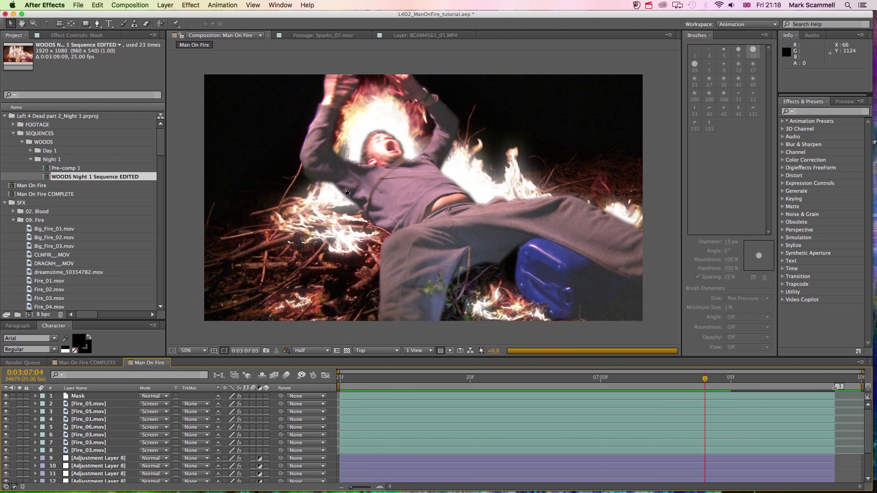
# Play the Man On Fire composition repeatedly from its start to examine how the layered fires sit behind the man.
pyautogui.press('space')
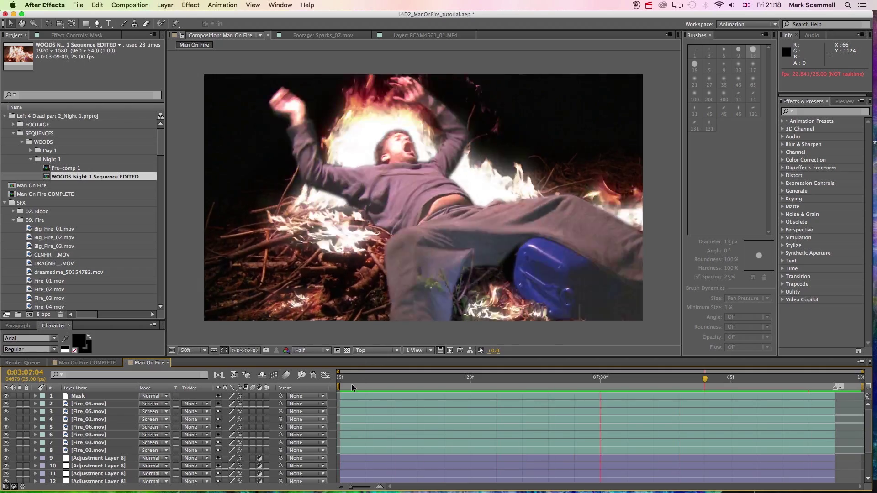
pyautogui.press('space')
pyautogui.click(351, 385)
pyautogui.press('space')
pyautogui.press('space')
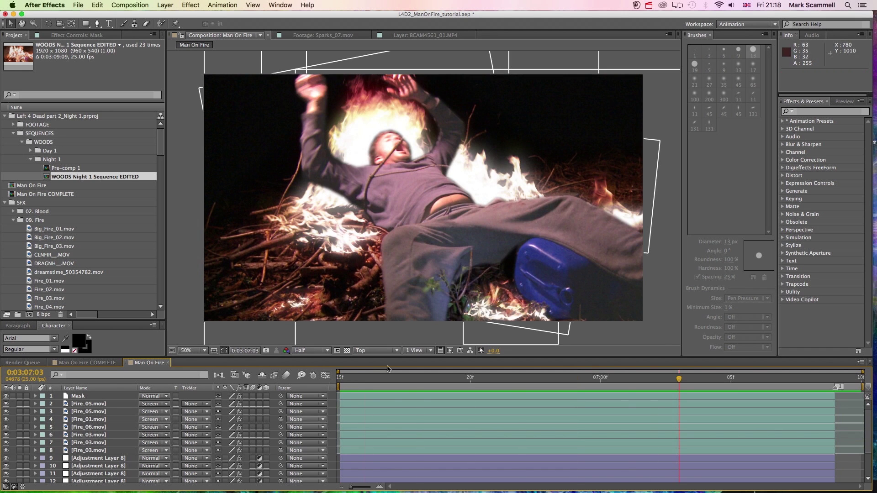
pyautogui.click(349, 384)
pyautogui.press('space')
pyautogui.press('space')
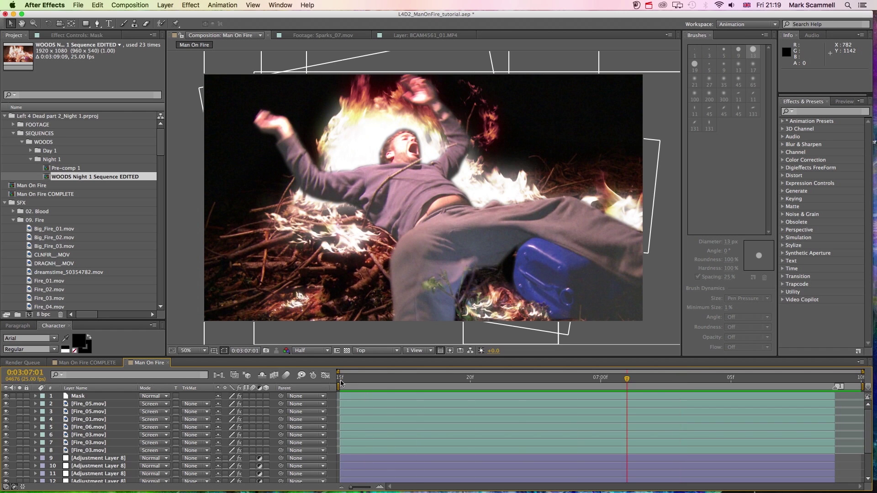
pyautogui.click(340, 382)
pyautogui.press('space')
pyautogui.press('space')
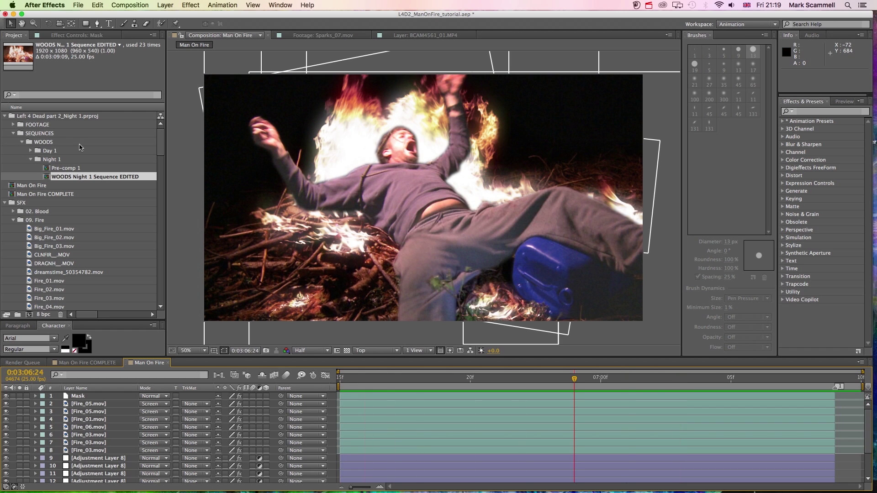
# Compare the Torch_Turbulent and Torch_Windy clips in the 09. Fire folder and add Torch_Windy_01.mov above the Mask layer.
pyautogui.click(6, 116)
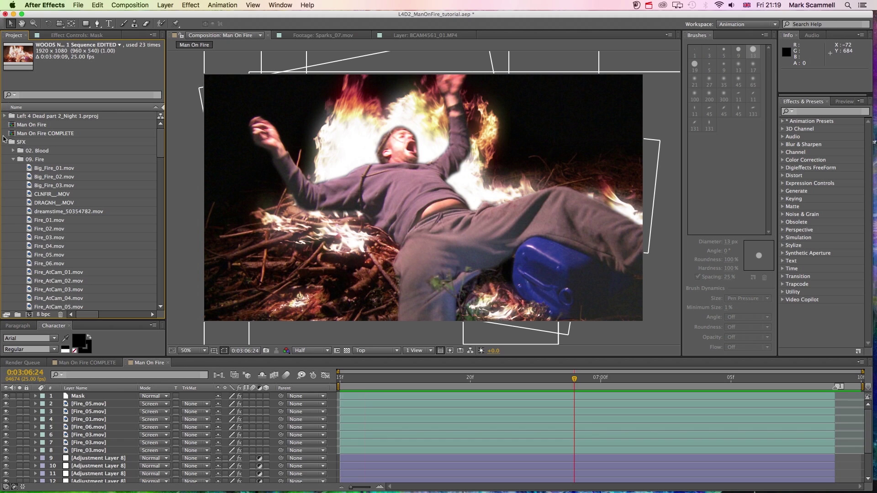
pyautogui.scroll(-6, 50, 191)
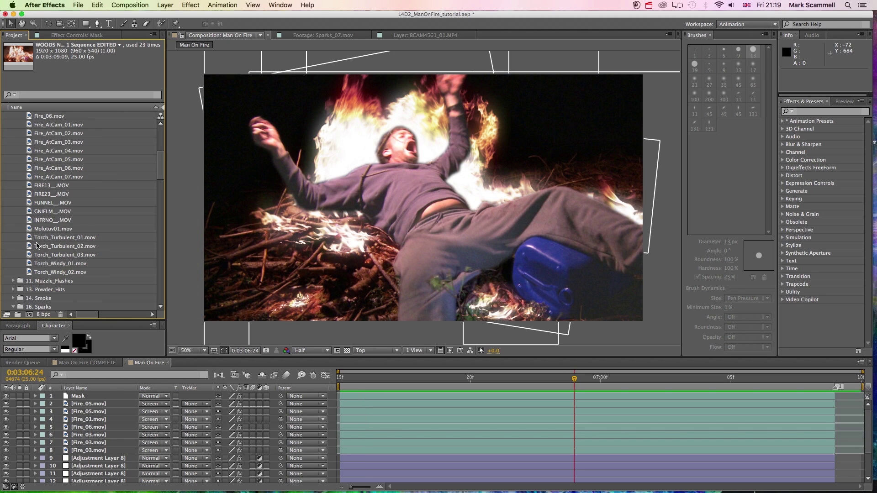
pyautogui.click(30, 239)
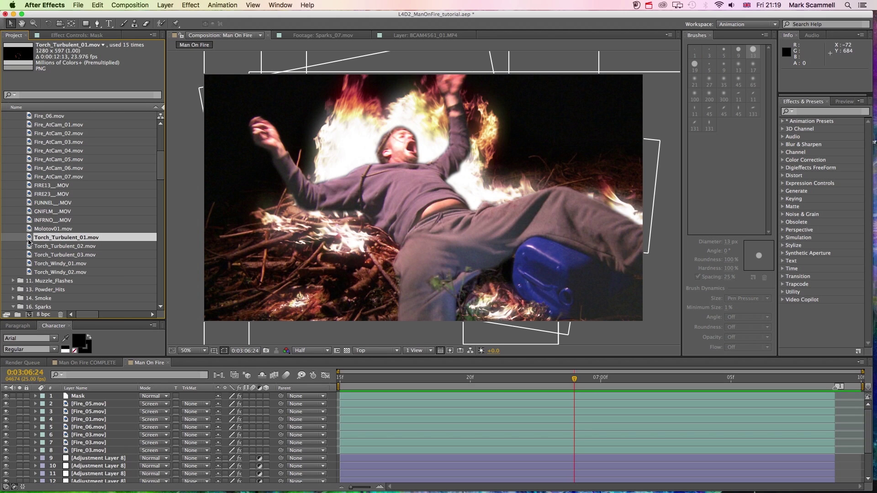
pyautogui.click(29, 247)
pyautogui.click(28, 262)
pyautogui.click(27, 255)
pyautogui.click(28, 263)
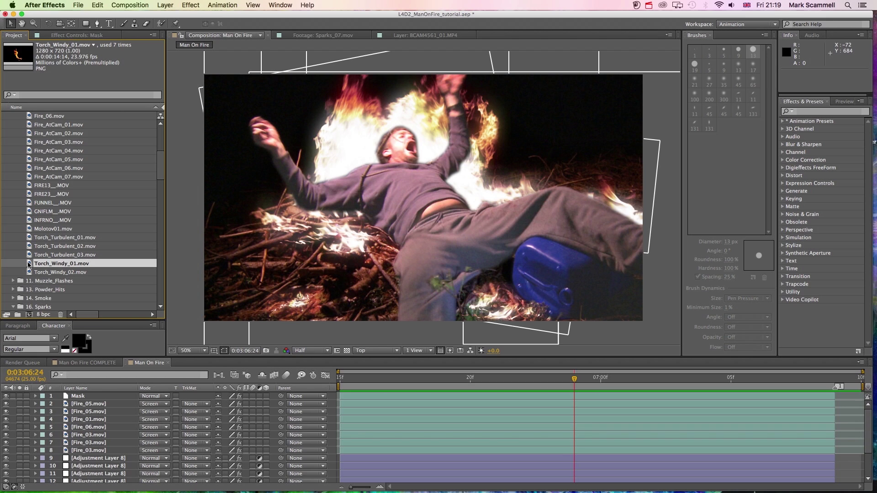
pyautogui.click(31, 248)
pyautogui.click(31, 238)
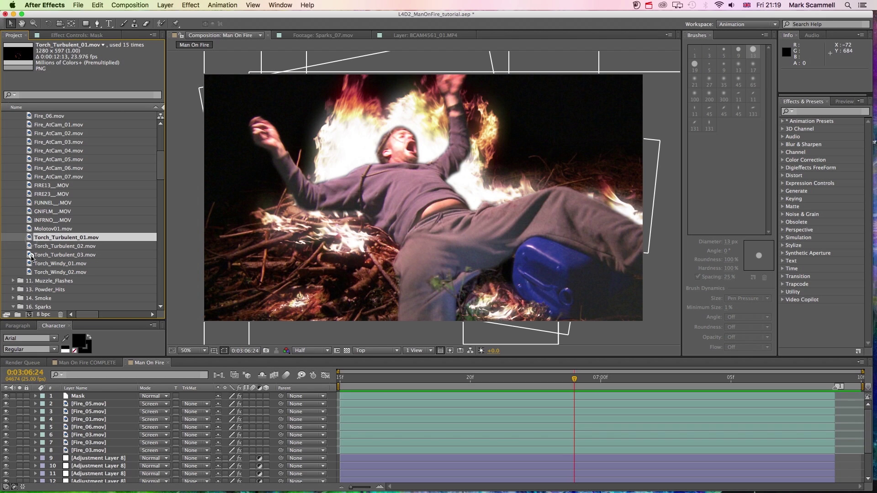
pyautogui.click(30, 255)
pyautogui.click(31, 263)
pyautogui.moveTo(28, 265); pyautogui.dragTo(342, 393)
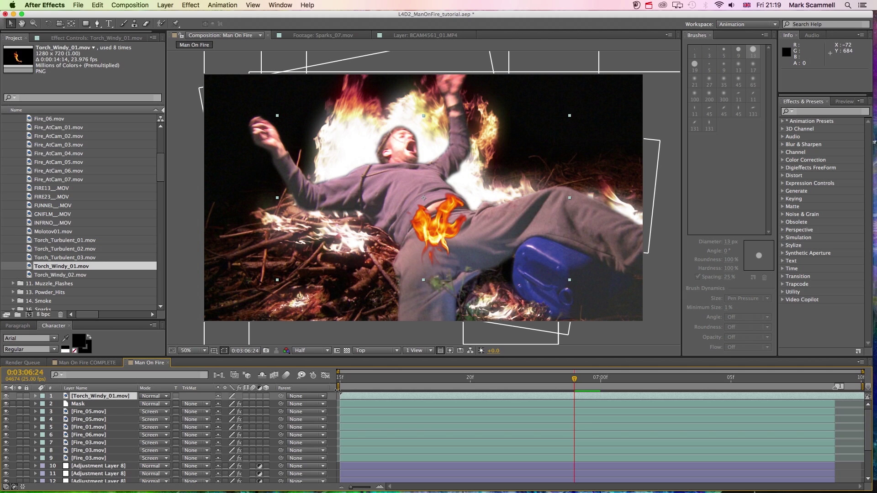
# Move Torch_Windy_01.mov up onto the man's head at 0:03:06:15, to about 724, 62.
pyautogui.click(85, 405)
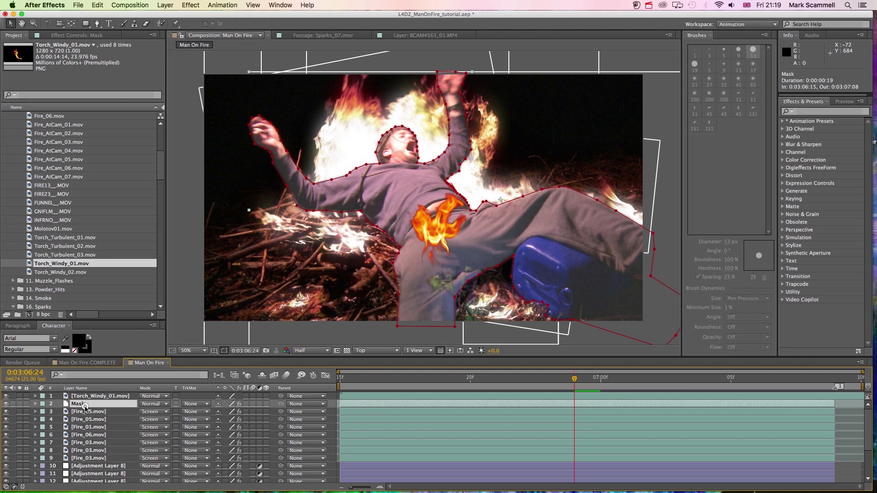
pyautogui.press('i')
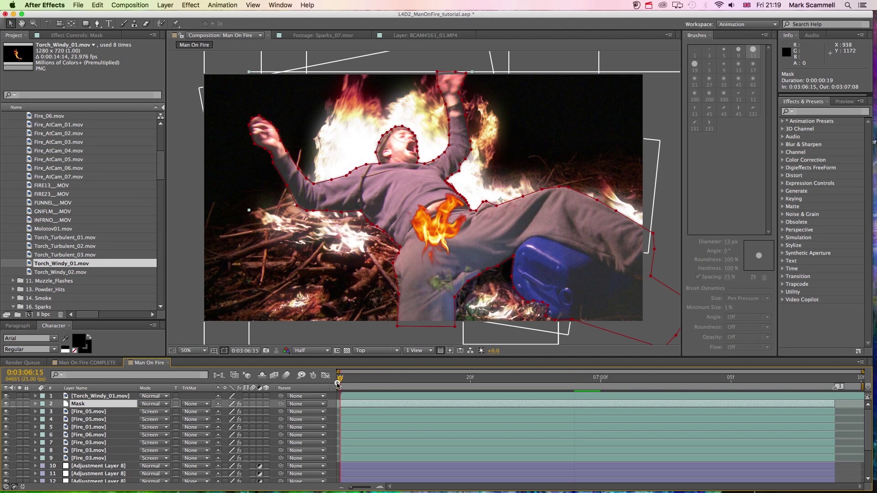
pyautogui.click(358, 397)
pyautogui.moveTo(405, 213); pyautogui.dragTo(386, 139)
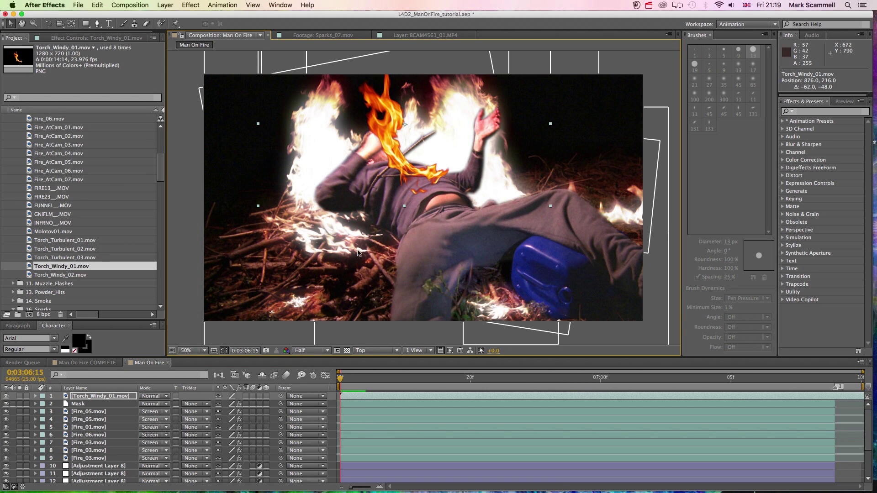
pyautogui.moveTo(413, 190); pyautogui.dragTo(378, 154)
# Scale Torch_Windy_01.mov to 76% and align it with the man's hair at 0:03:06:18, at about 766, 42.
pyautogui.click(391, 379)
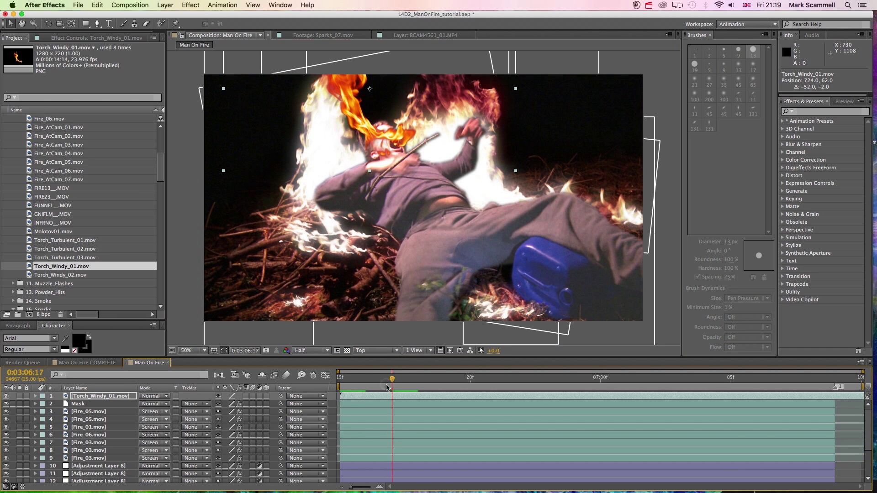
pyautogui.click(406, 381)
pyautogui.moveTo(395, 127); pyautogui.dragTo(399, 111)
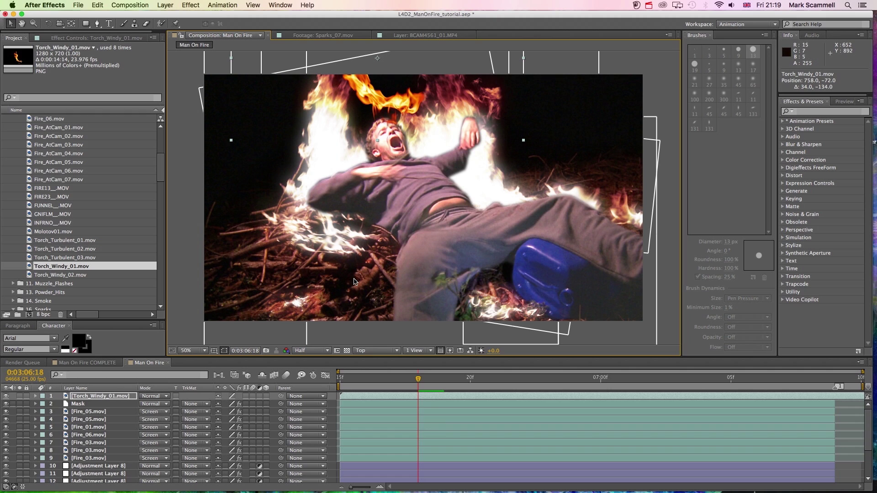
pyautogui.press('s')
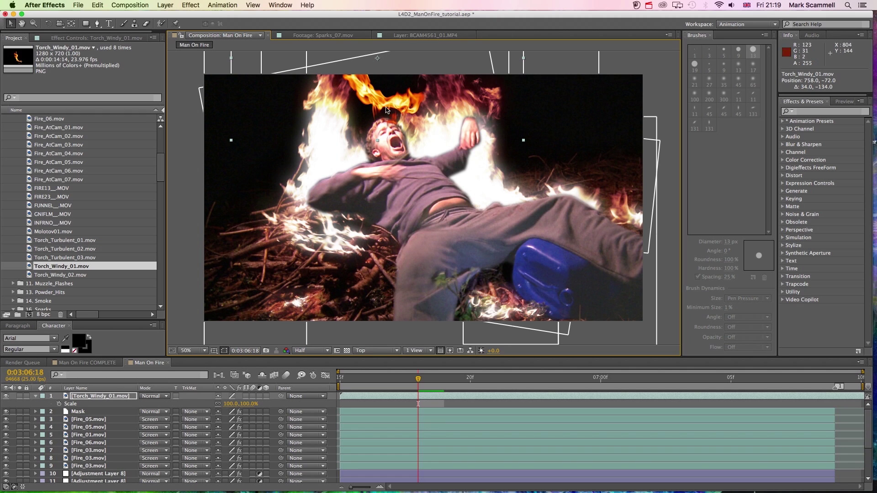
pyautogui.moveTo(250, 406); pyautogui.dragTo(234, 403)
pyautogui.moveTo(440, 96); pyautogui.dragTo(443, 122)
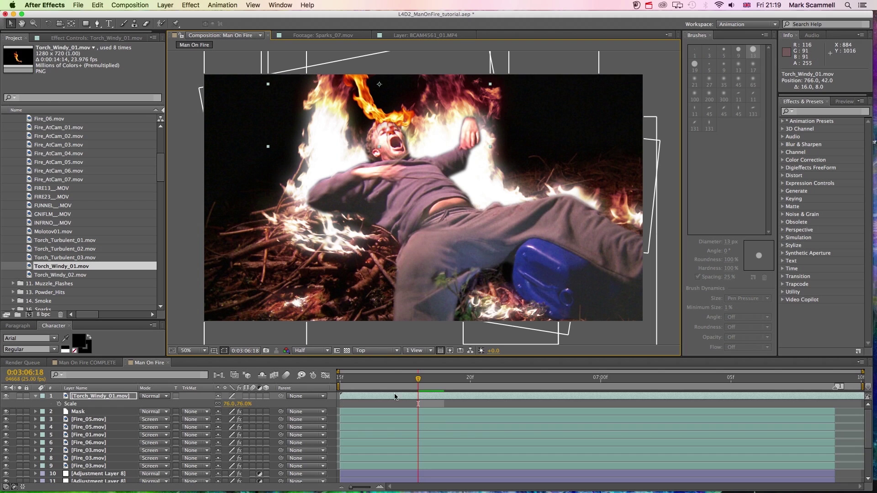
# Start Position and Rotation keyframes on Torch_Windy_01.mov at 0:03:06:18 and show only its animated properties.
pyautogui.press('p')
pyautogui.click(59, 404)
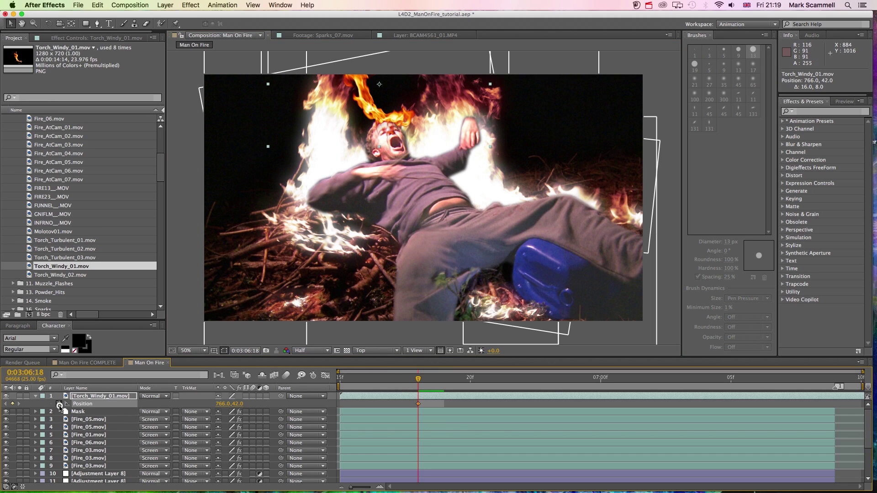
pyautogui.press('r')
pyautogui.click(59, 404)
pyautogui.press('u')
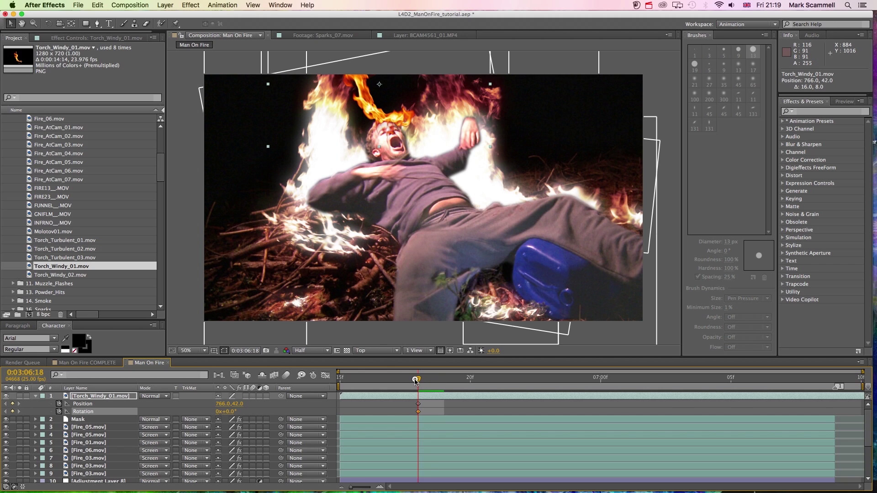
# Keyframe Torch_Windy_01.mov's Position to about 722, 80 at 0:03:06:15 and add unchanged Position and Rotation keyframes at 0:03:06:22.
pyautogui.moveTo(415, 382); pyautogui.dragTo(346, 380)
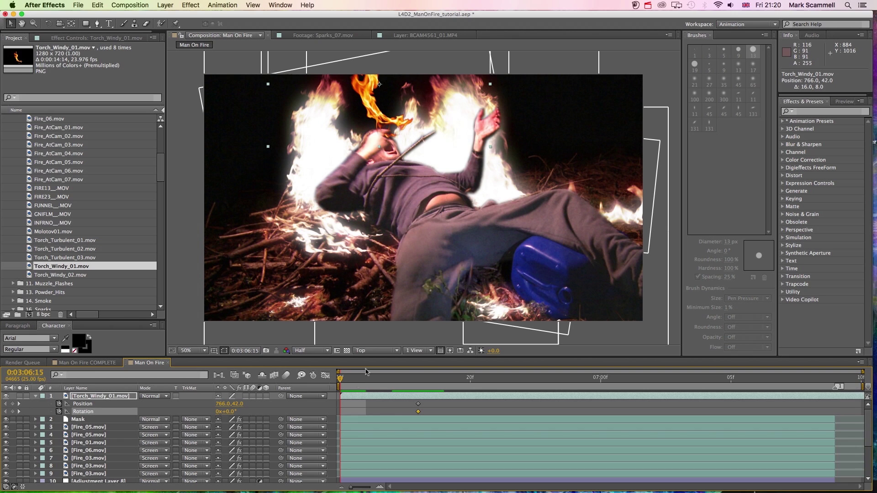
pyautogui.moveTo(387, 115); pyautogui.dragTo(376, 123)
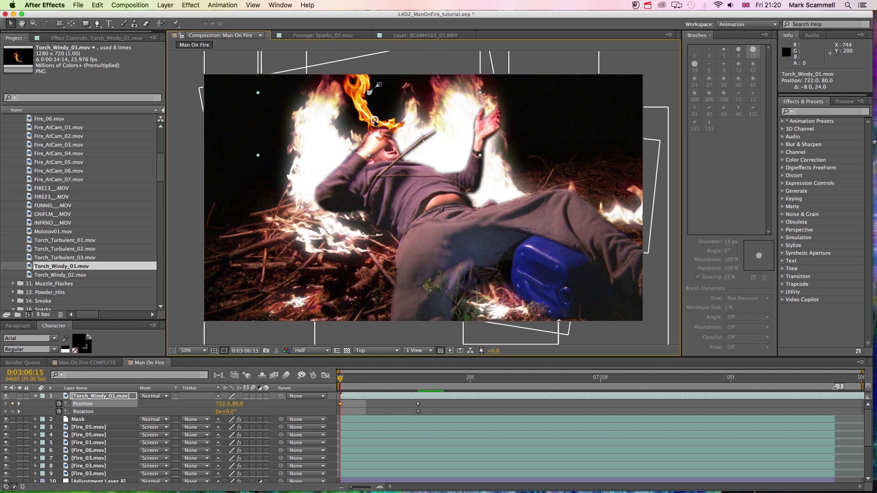
pyautogui.moveTo(341, 386); pyautogui.dragTo(530, 381)
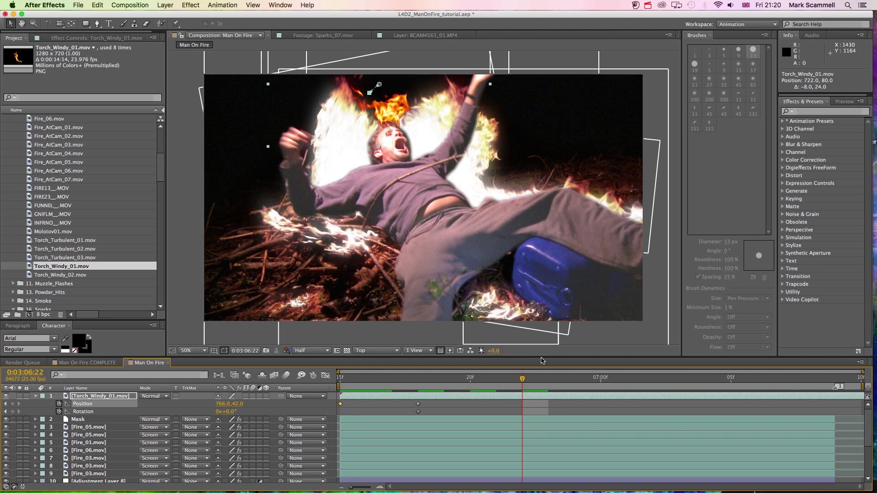
pyautogui.click(549, 380)
pyautogui.moveTo(548, 379); pyautogui.dragTo(522, 380)
pyautogui.click(12, 403)
pyautogui.click(13, 411)
# Keyframe Torch_Windy_01.mov's Position to about 800, 68 at 0:03:06:23, and about 894, 78 with 13° Rotation at 0:03:07:00.
pyautogui.click(547, 380)
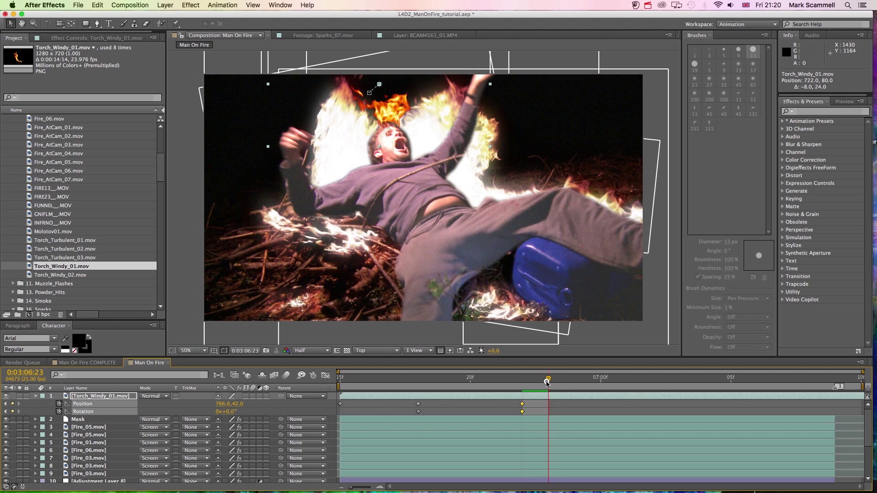
pyautogui.moveTo(392, 118); pyautogui.dragTo(400, 124)
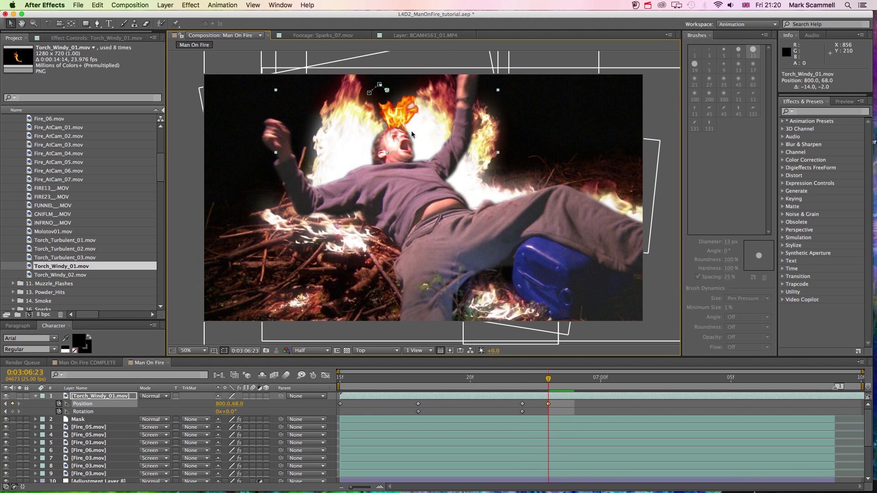
pyautogui.click(579, 380)
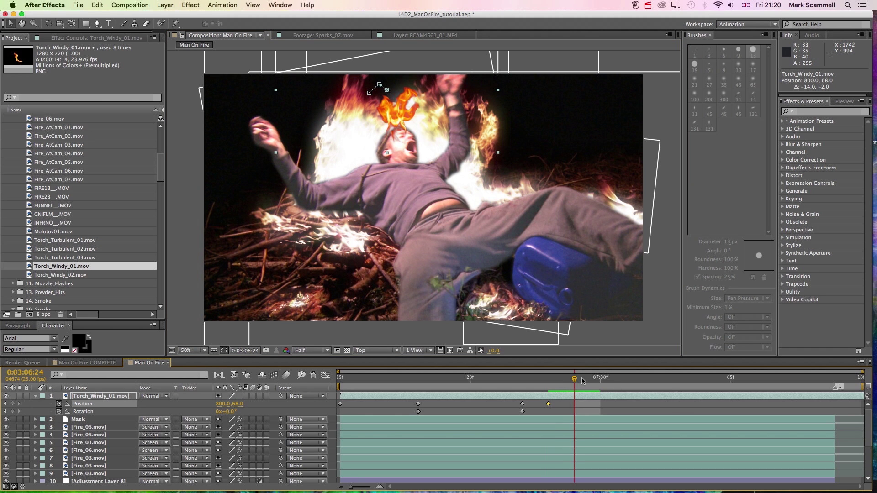
pyautogui.click(601, 380)
pyautogui.moveTo(404, 114); pyautogui.dragTo(415, 116)
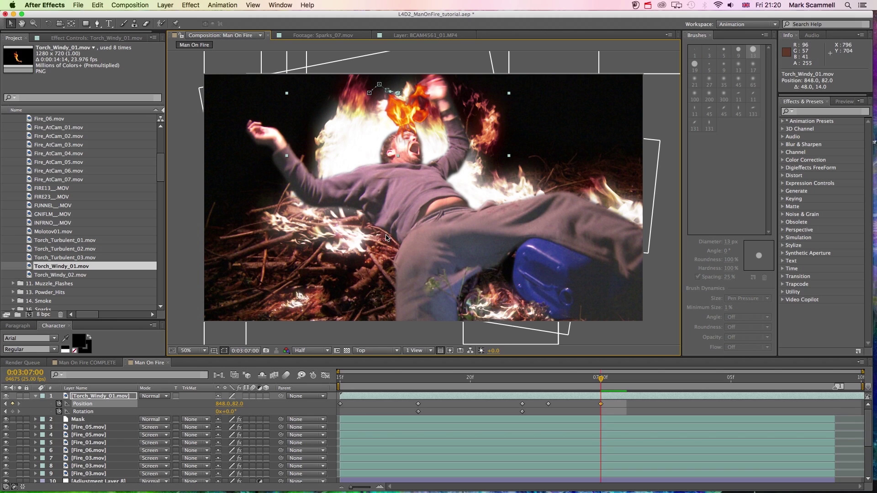
pyautogui.moveTo(226, 413); pyautogui.dragTo(243, 412)
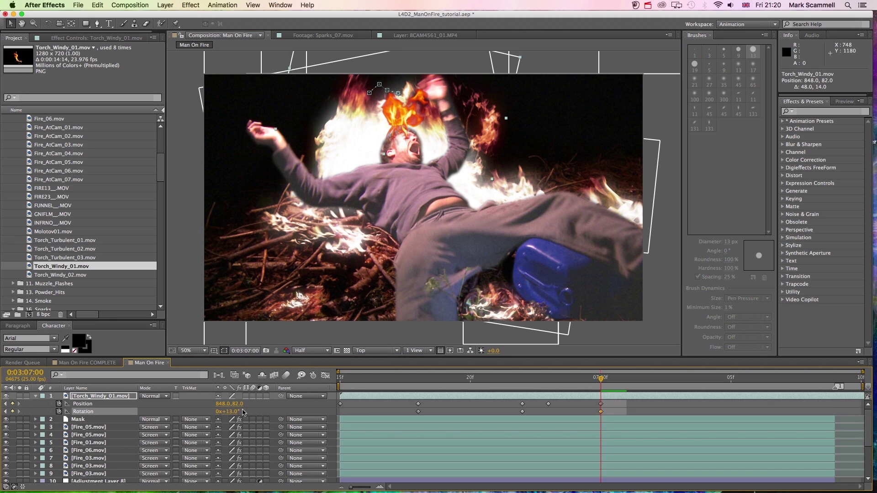
pyautogui.moveTo(411, 117); pyautogui.dragTo(422, 116)
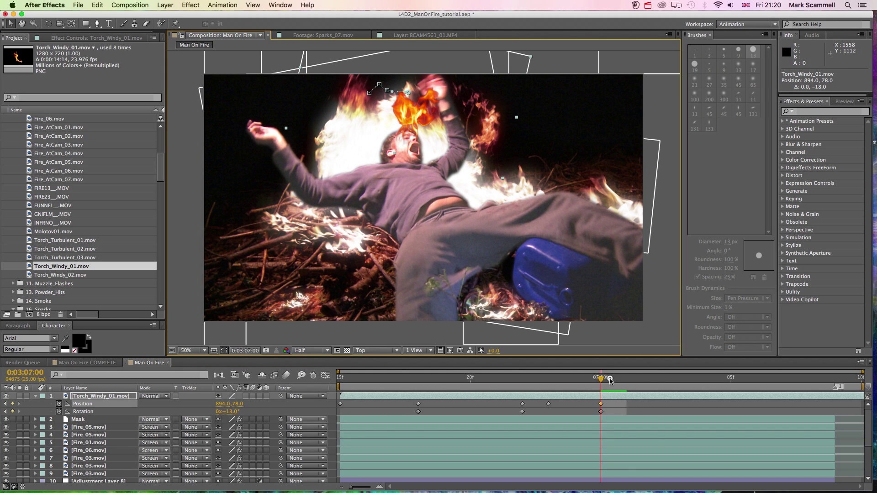
# Keyframe Torch_Windy_01.mov's Position to about 810, 82 at 0:03:07:03 and reduce its Rotation slightly to follow the head.
pyautogui.moveTo(610, 379); pyautogui.dragTo(640, 378)
pyautogui.click(672, 379)
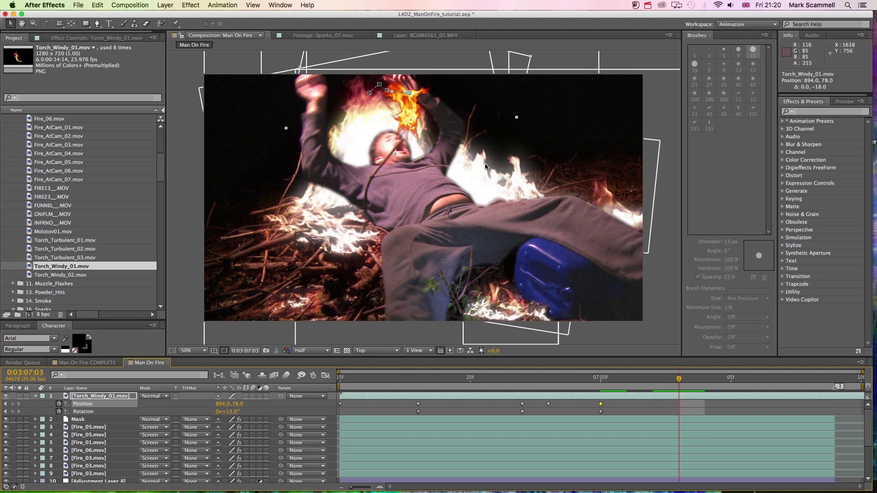
pyautogui.moveTo(415, 123); pyautogui.dragTo(396, 121)
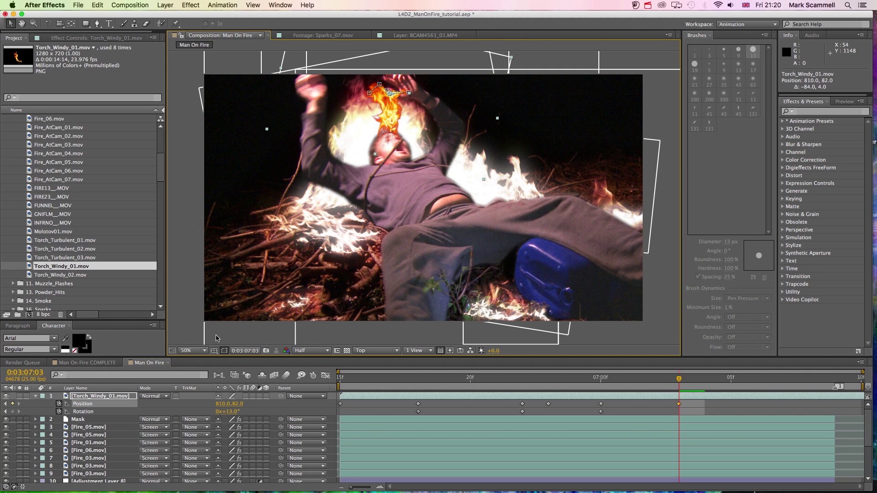
pyautogui.moveTo(232, 413); pyautogui.dragTo(228, 413)
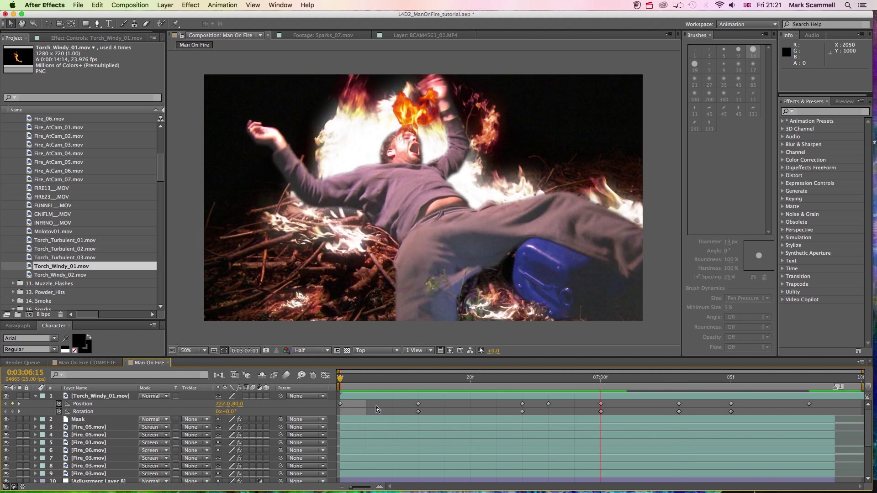
# Preview the flame animation in the Man On Fire composition from 0:03:06:15 and return to that frame.
pyautogui.press('space')
pyautogui.click(339, 381)
pyautogui.press('KP_0')
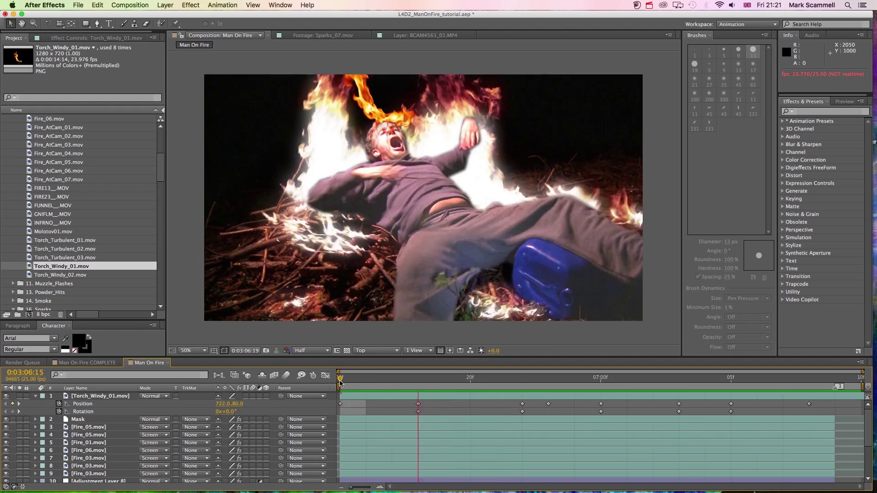
pyautogui.press('space')
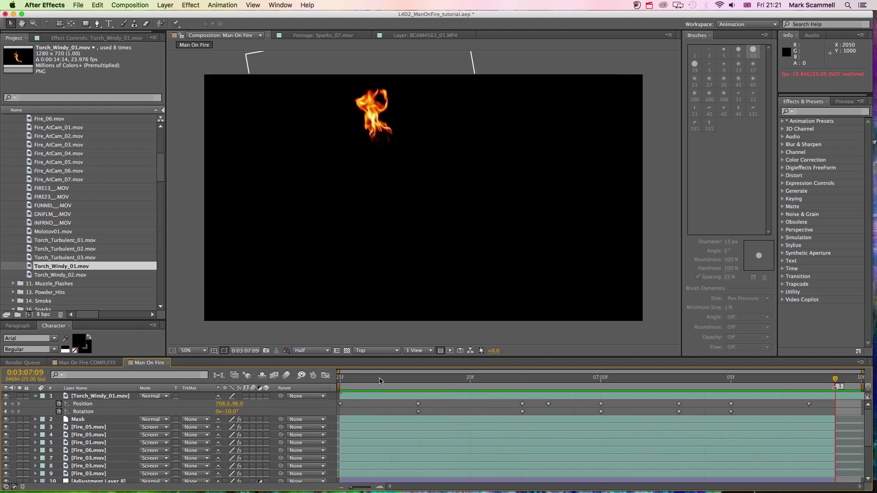
pyautogui.moveTo(343, 382)
pyautogui.mouseDown()
pyautogui.moveTo(374, 382)
pyautogui.moveTo(350, 381)
pyautogui.mouseUp()
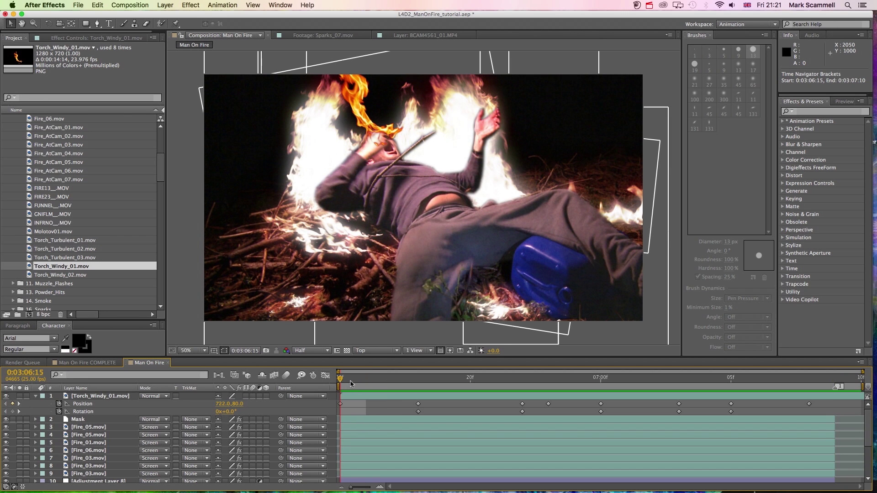
# Draw a closed Pen tool mask on the Torch_Windy_01.mov layer around the hand covering the man's face at 0:03:06:15.
pyautogui.click(372, 396)
pyautogui.click(97, 23)
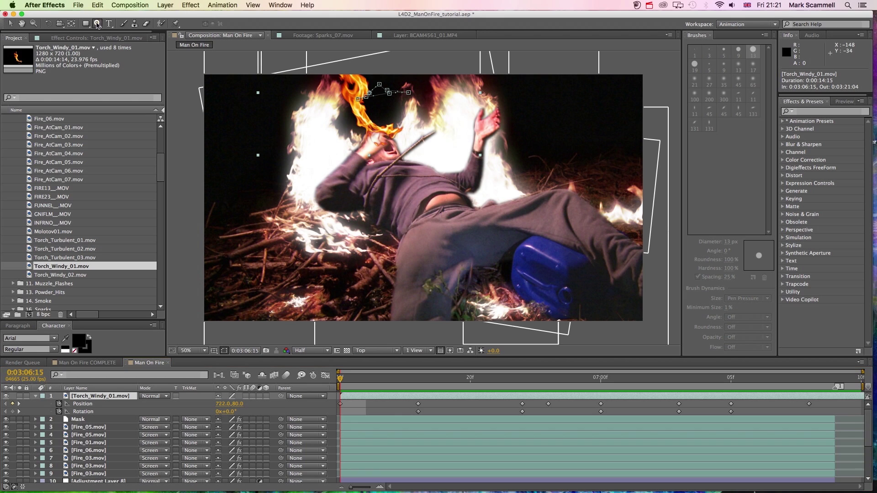
pyautogui.click(361, 138)
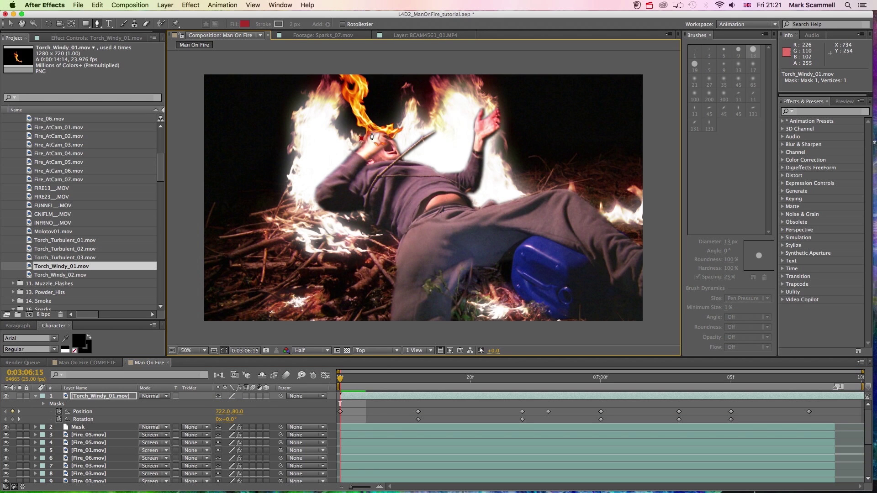
pyautogui.click(381, 132)
pyautogui.click(388, 136)
pyautogui.click(384, 149)
pyautogui.click(371, 154)
pyautogui.click(356, 152)
pyautogui.click(362, 139)
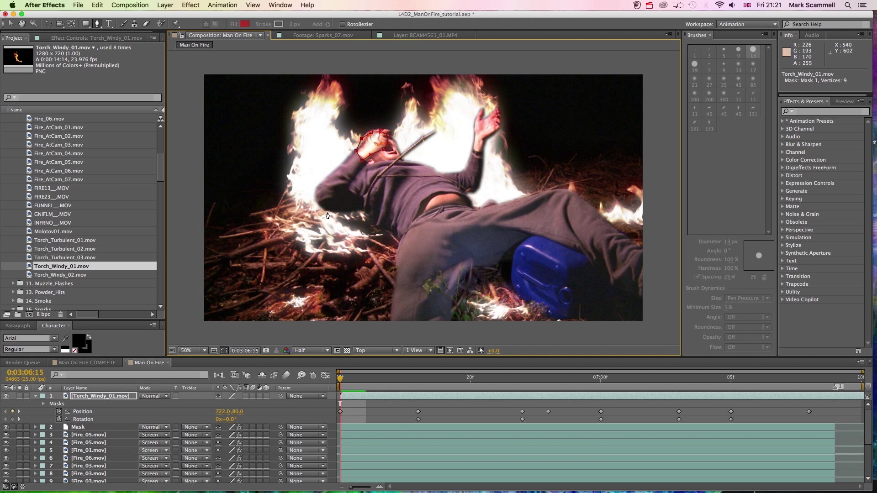
# Set Mask 1 on the torch layer to Subtract and its feather to 7 pixels.
pyautogui.press('m')
pyautogui.click(225, 404)
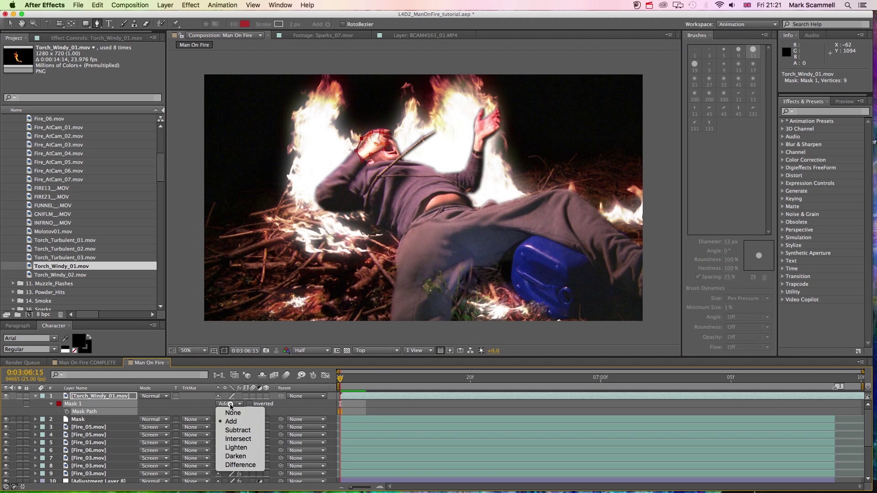
pyautogui.click(241, 430)
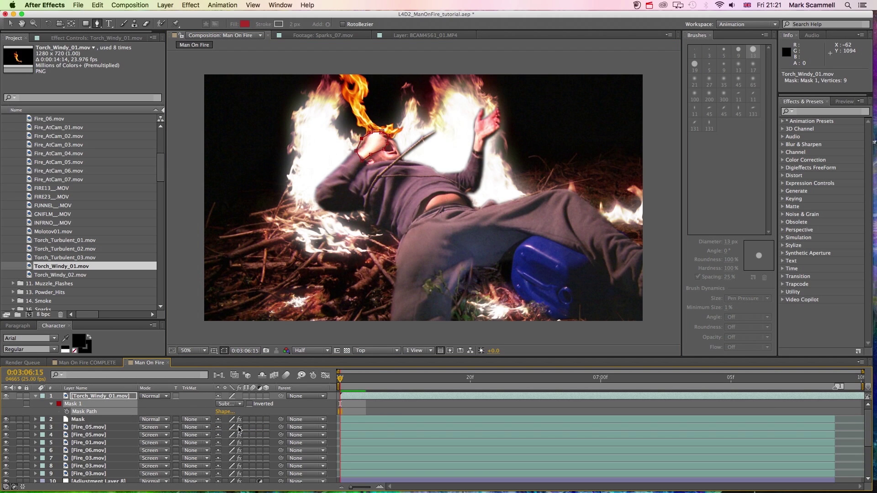
pyautogui.press('f')
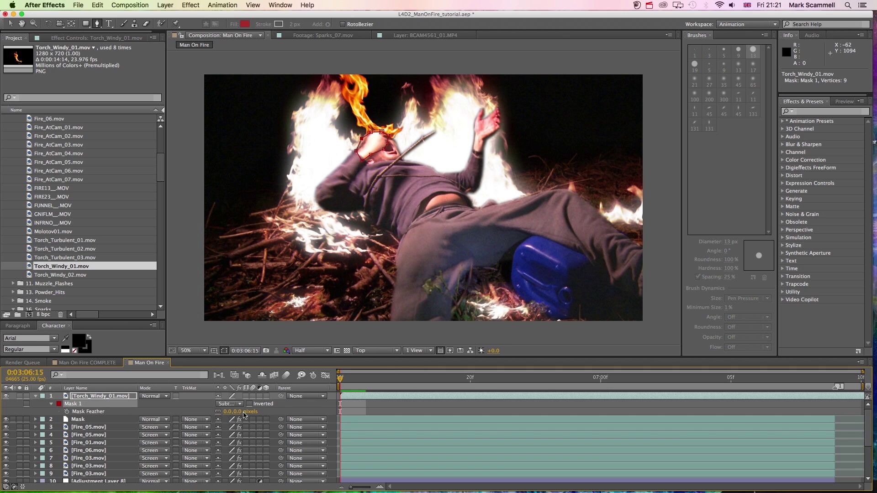
pyautogui.moveTo(241, 413); pyautogui.dragTo(242, 411)
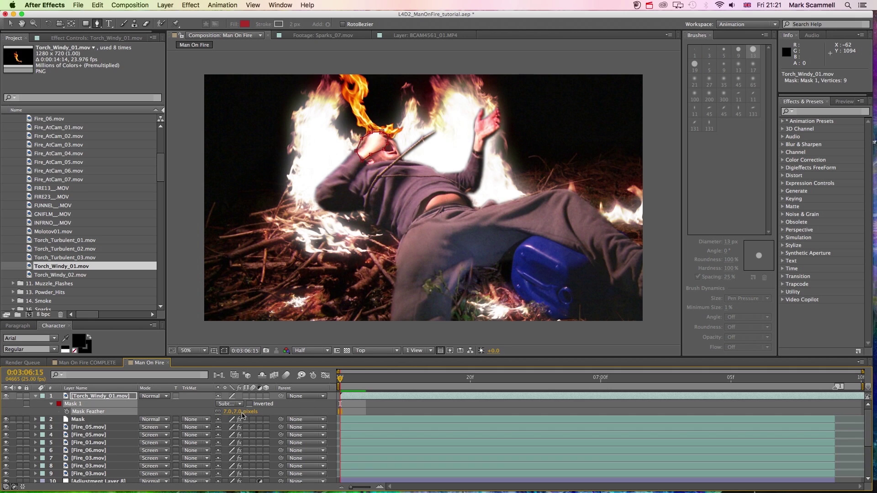
# Set a starting Mask Path keyframe for Mask 1 at 0:03:06:15 and show the layer's animated properties.
pyautogui.press('m')
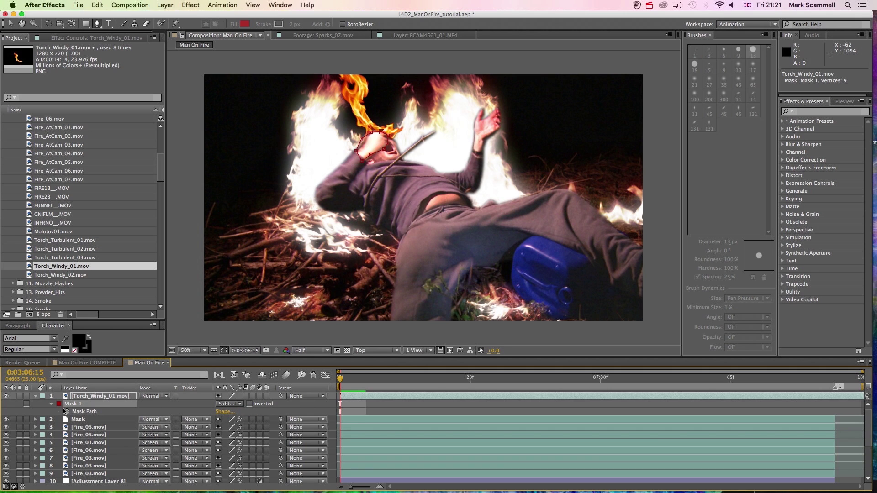
pyautogui.press('m')
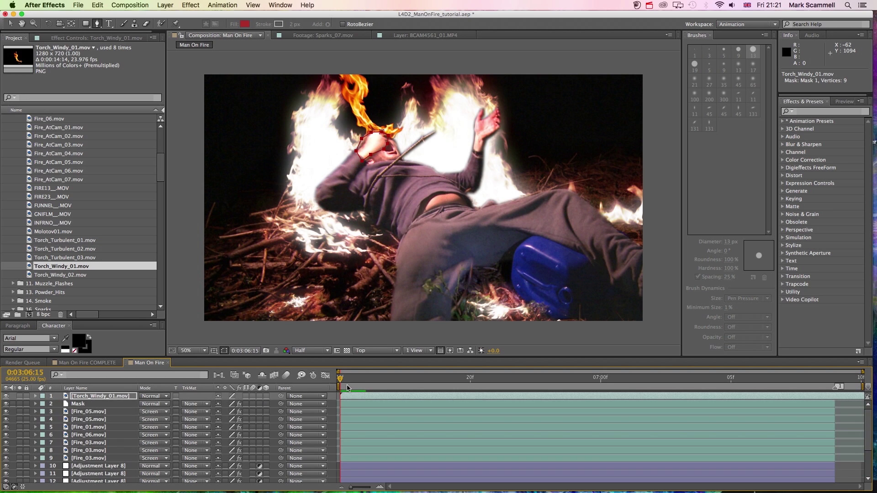
pyautogui.press('u')
# At 0:03:06:17, move the whole mask away from the face down onto the man's torso and check the motion between the frames.
pyautogui.moveTo(351, 377); pyautogui.dragTo(390, 379)
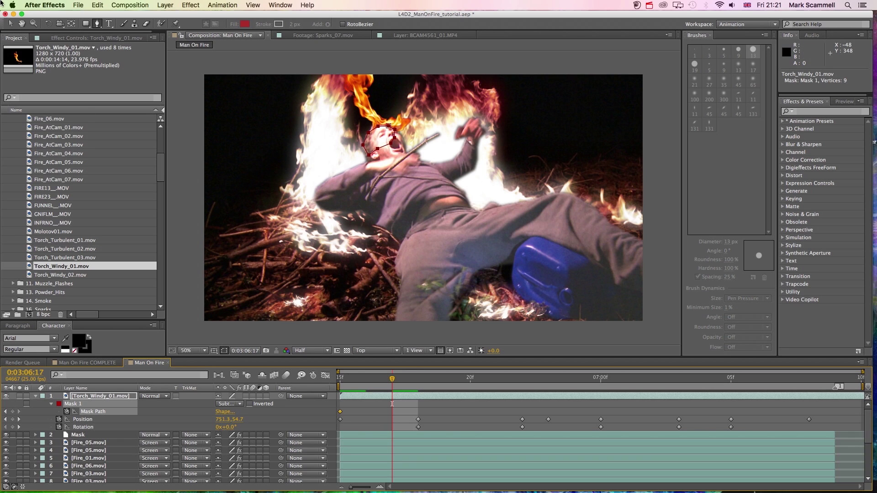
pyautogui.click(10, 23)
pyautogui.moveTo(369, 133); pyautogui.dragTo(414, 192)
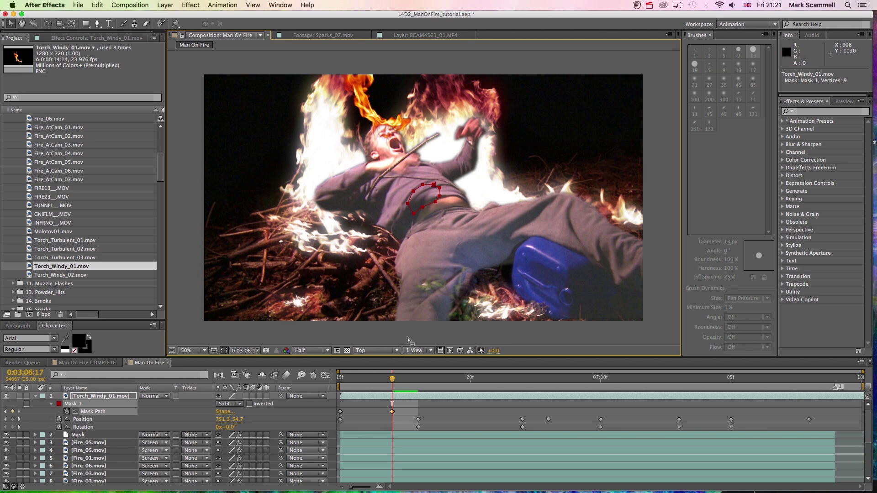
pyautogui.click(376, 379)
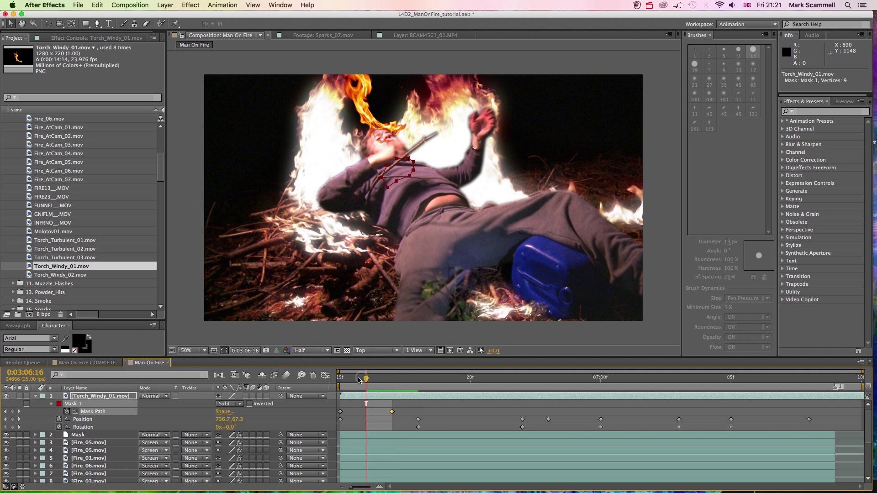
pyautogui.click(382, 379)
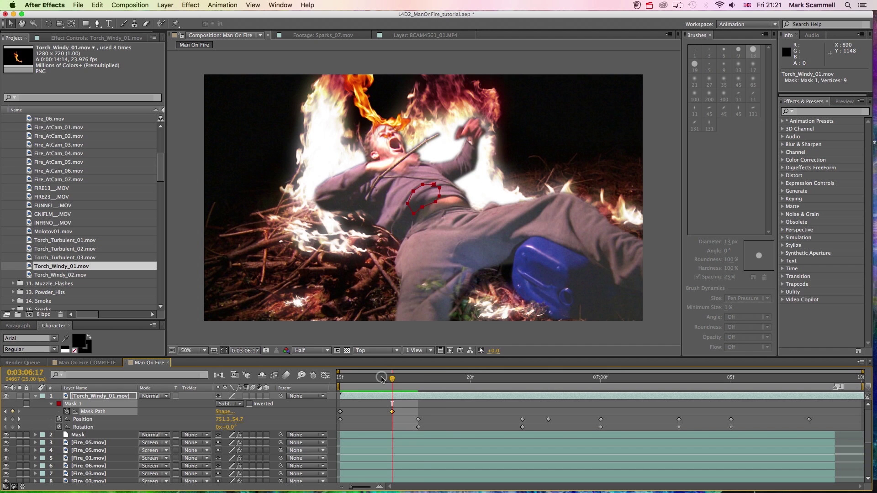
# Add a Mask Path keyframe at 0:03:07:04 that holds the mask over the torso.
pyautogui.click(426, 379)
pyautogui.moveTo(426, 380); pyautogui.dragTo(574, 379)
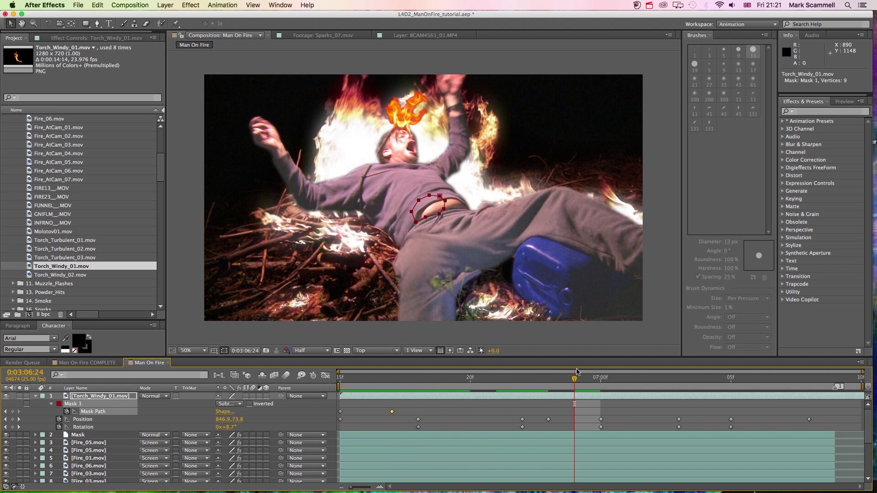
pyautogui.moveTo(630, 375); pyautogui.dragTo(701, 383)
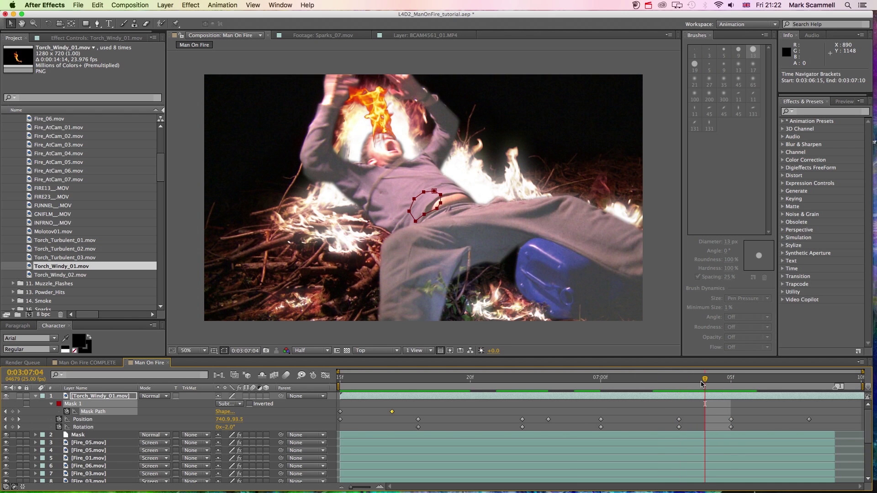
pyautogui.click(13, 412)
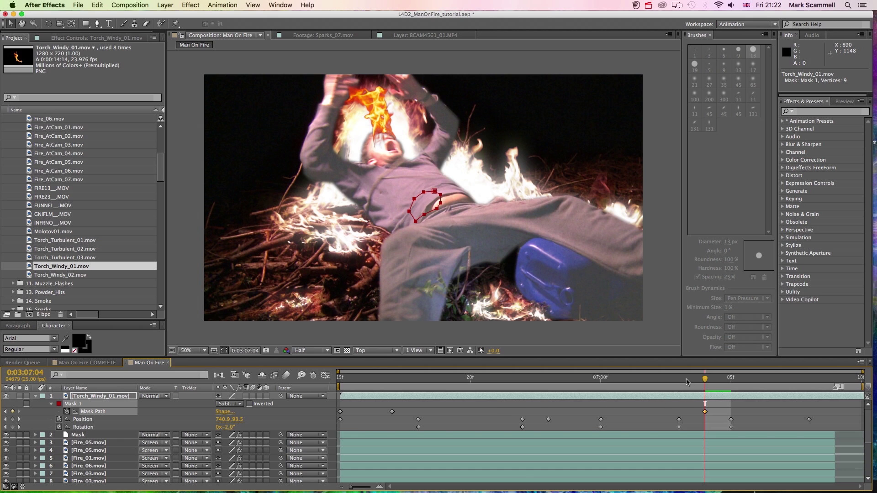
# At 0:03:07:05, move the mask up onto the raised hand in front of the flame and adjust its points to fit.
pyautogui.moveTo(715, 381); pyautogui.dragTo(726, 380)
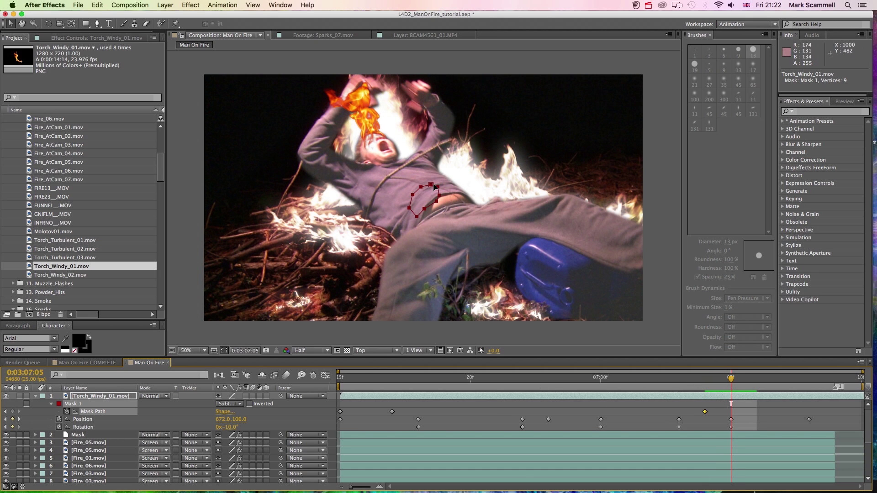
pyautogui.moveTo(431, 185); pyautogui.dragTo(352, 85)
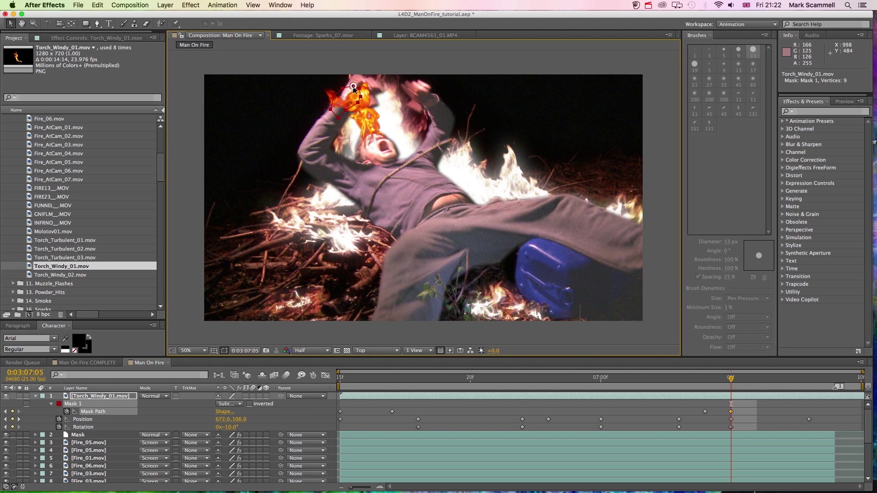
pyautogui.click(344, 111)
pyautogui.click(348, 114)
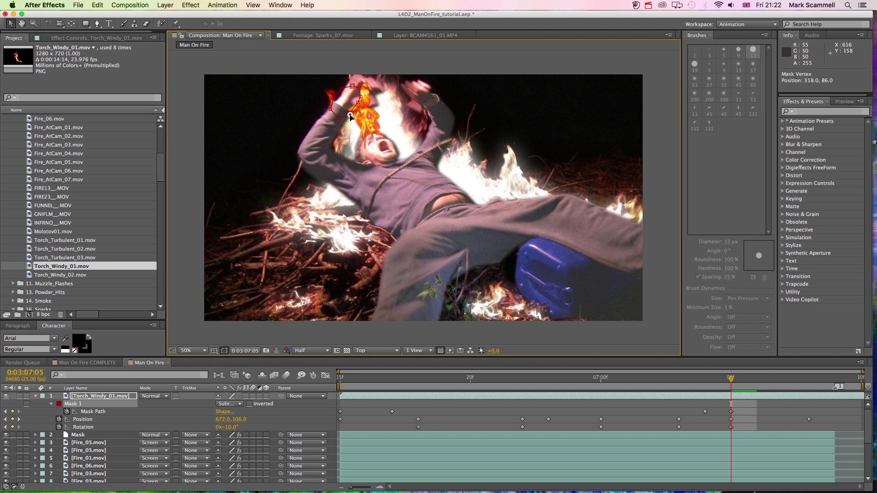
pyautogui.moveTo(350, 116); pyautogui.dragTo(356, 73)
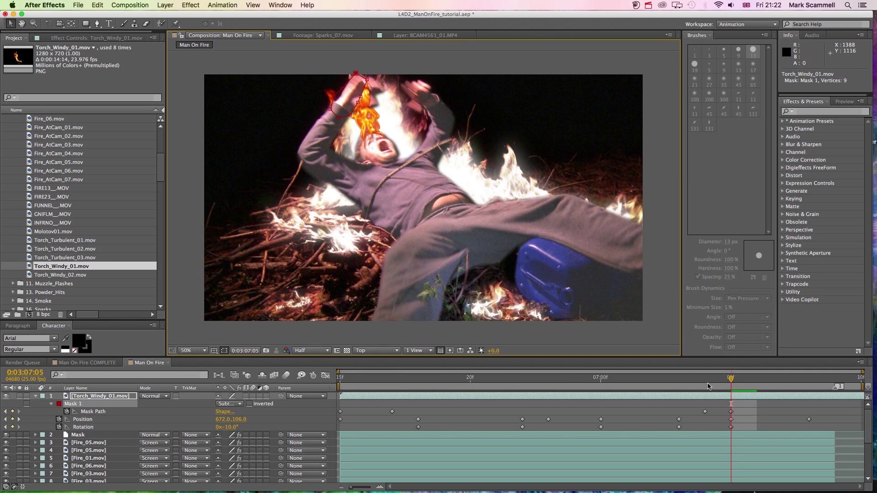
# At 0:03:07:06, reshape the mask by pulling its points around the fist above the man's head.
pyautogui.moveTo(732, 379); pyautogui.dragTo(754, 379)
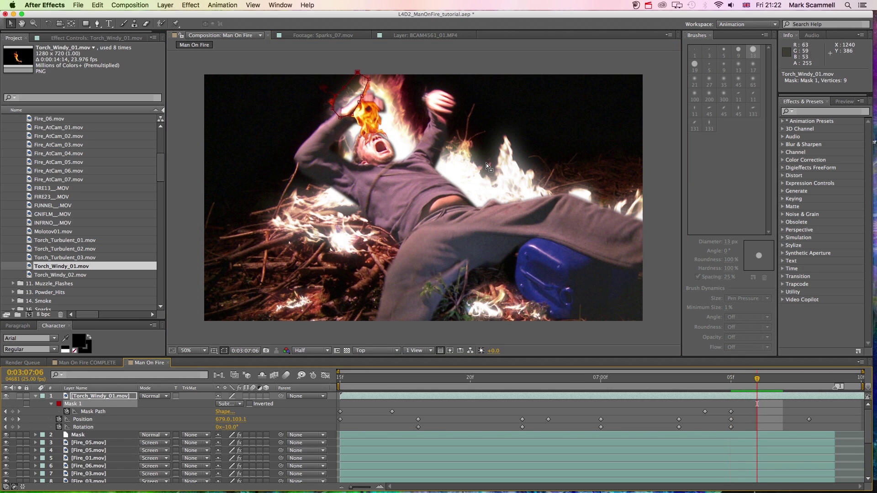
pyautogui.moveTo(360, 102); pyautogui.dragTo(385, 109)
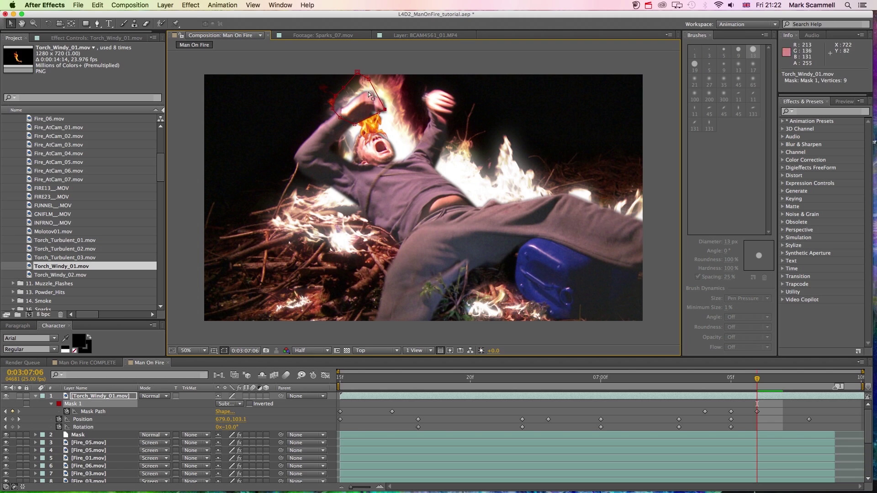
pyautogui.moveTo(368, 80); pyautogui.dragTo(387, 103)
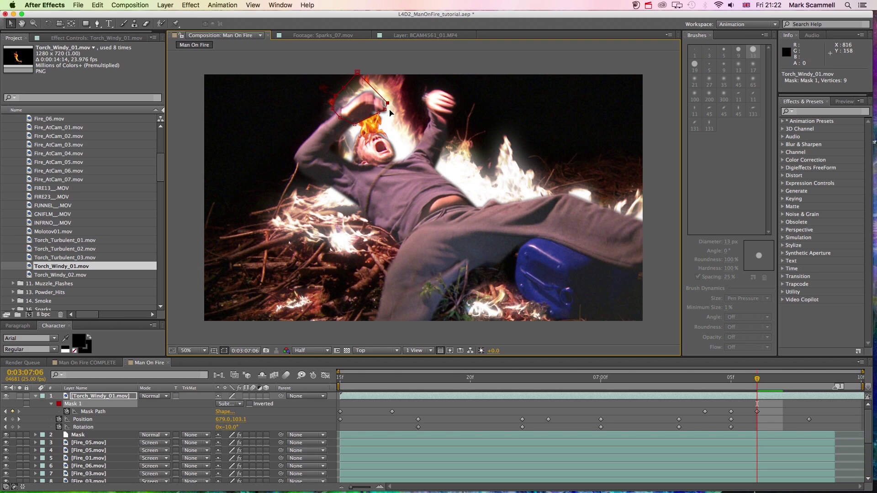
# Reshape the mask to follow the hand at 0:03:07:07 and on the following frame, and preview the animation.
pyautogui.moveTo(770, 386); pyautogui.dragTo(779, 384)
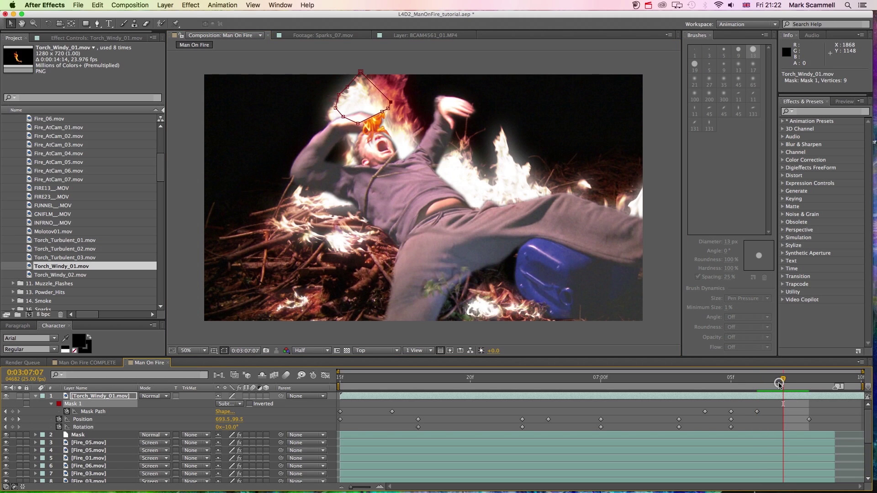
pyautogui.moveTo(358, 123); pyautogui.dragTo(380, 116)
pyautogui.click(387, 110)
pyautogui.moveTo(360, 72); pyautogui.dragTo(340, 118)
pyautogui.press('pagedown')
pyautogui.press('KP_0')
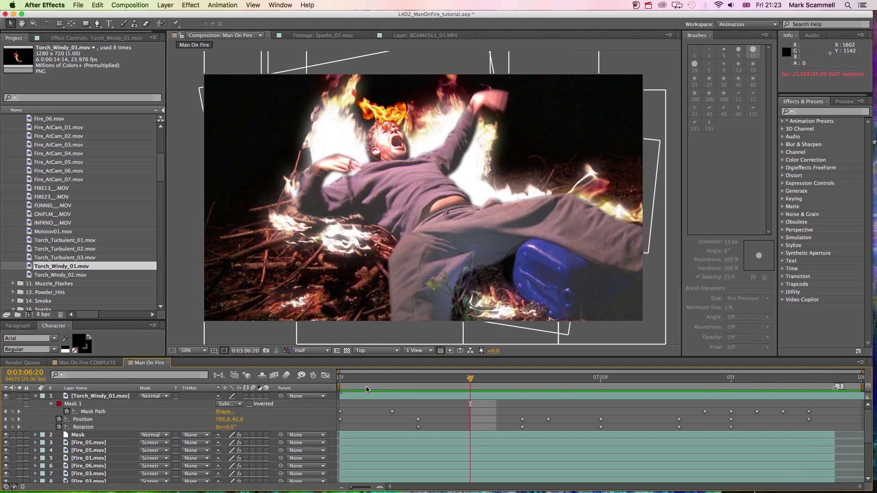
# Set the blending mode of the Torch_Windy_01.mov layer to Add.
pyautogui.click(363, 395)
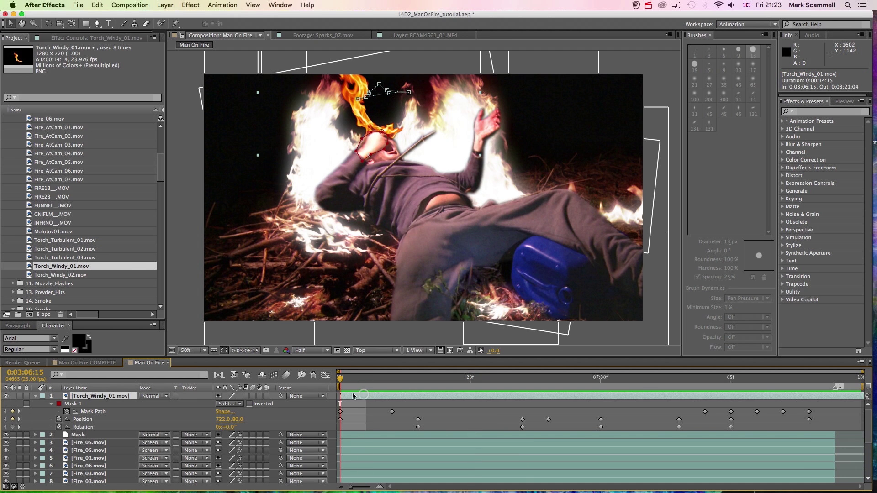
pyautogui.click(154, 396)
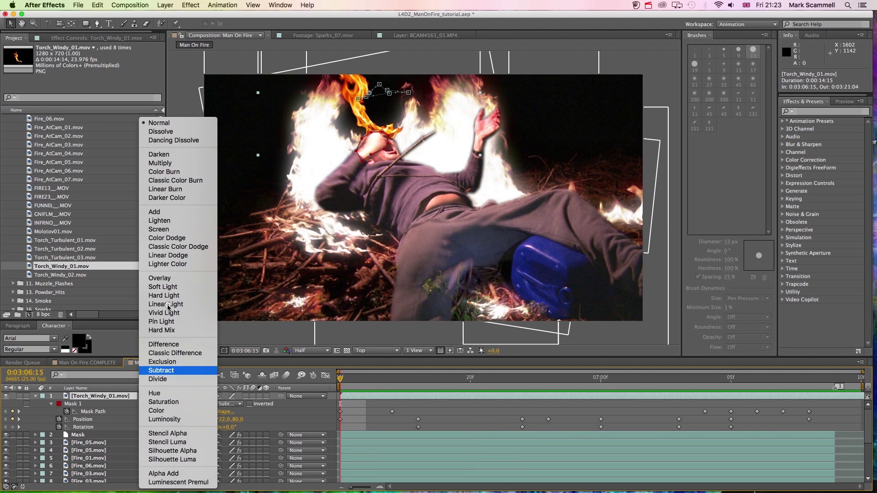
pyautogui.click(168, 206)
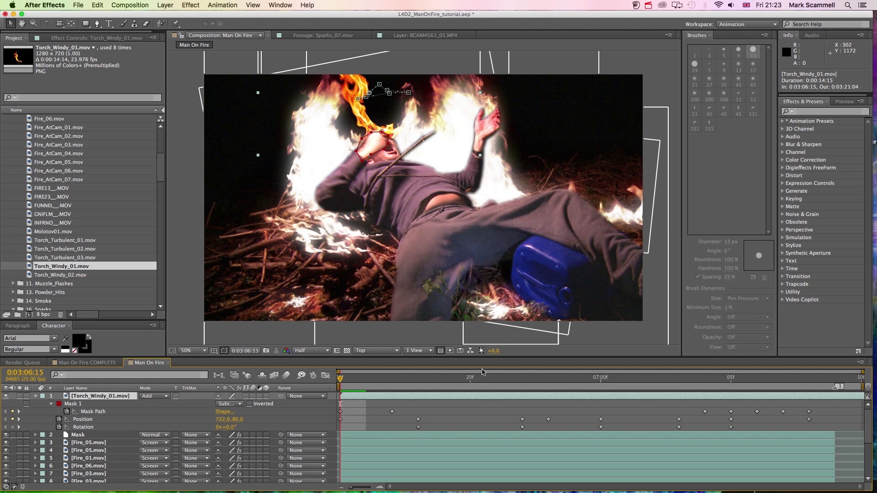
# Apply a Hue/Saturation effect to the torch layer with Master Saturation -43 and Master Lightness 26.
pyautogui.click(202, 4)
pyautogui.moveTo(274, 83)
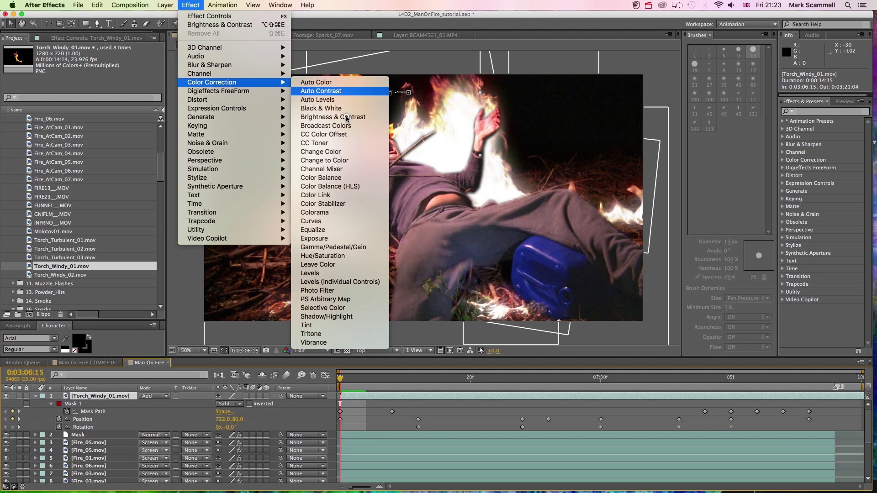
pyautogui.click(338, 255)
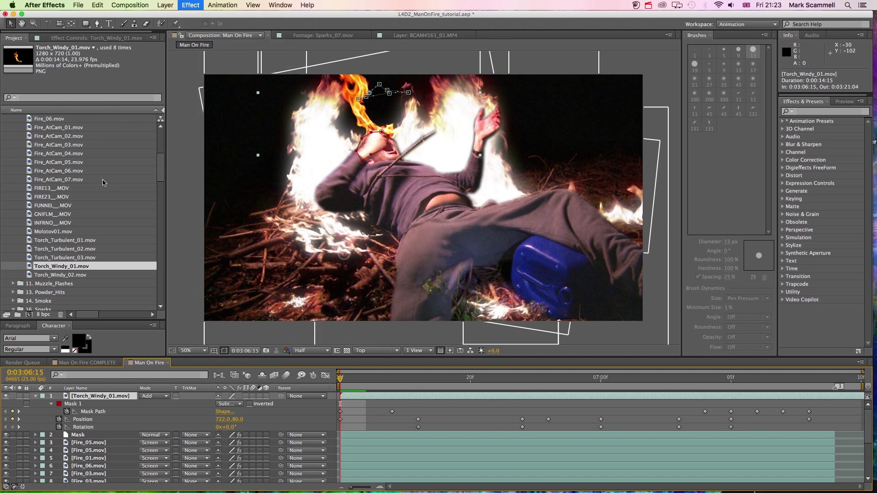
pyautogui.moveTo(85, 140); pyautogui.dragTo(99, 158)
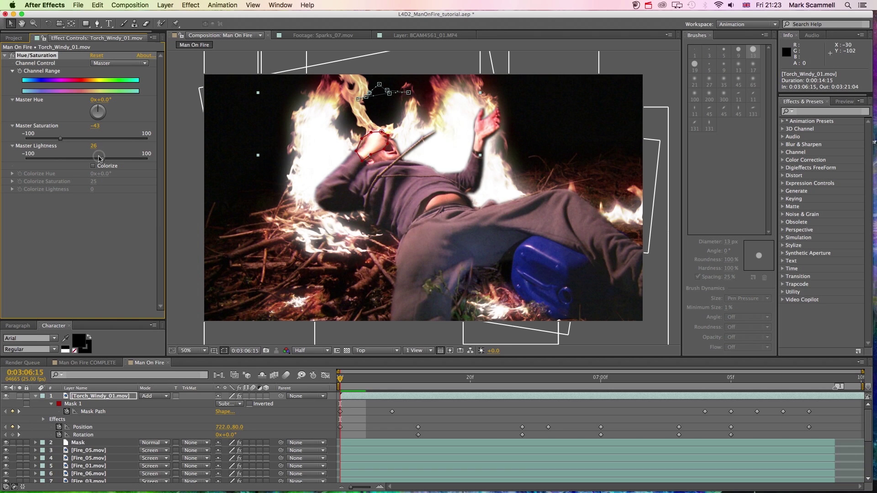
# Apply a Glow effect to the Torch_Windy_01.mov layer and set its Glow Radius to 221.
pyautogui.click(190, 5)
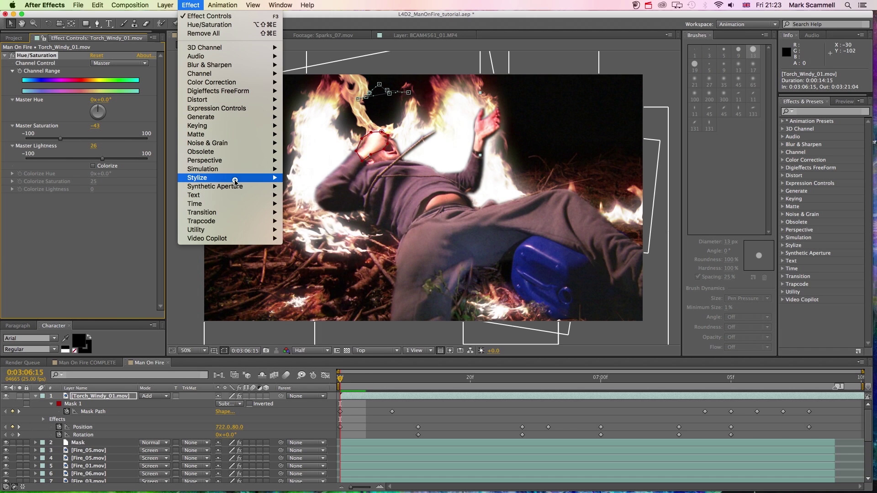
pyautogui.moveTo(235, 181)
pyautogui.click(331, 284)
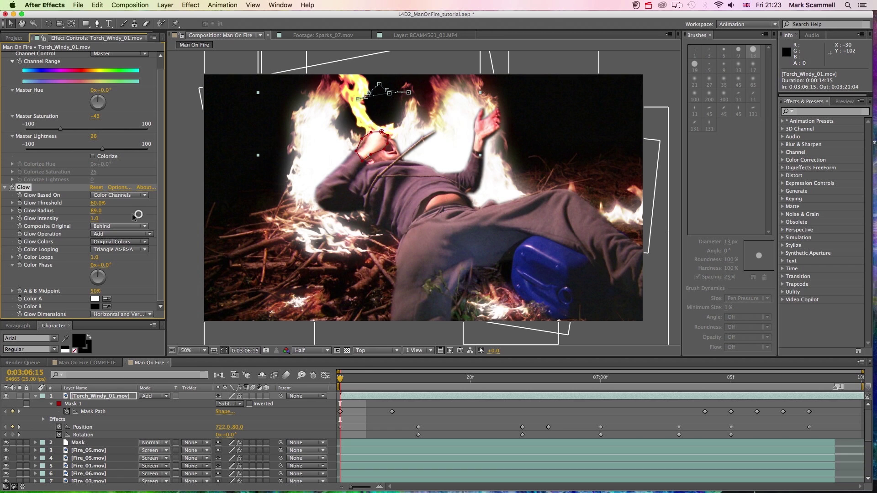
pyautogui.moveTo(163, 213); pyautogui.dragTo(164, 214)
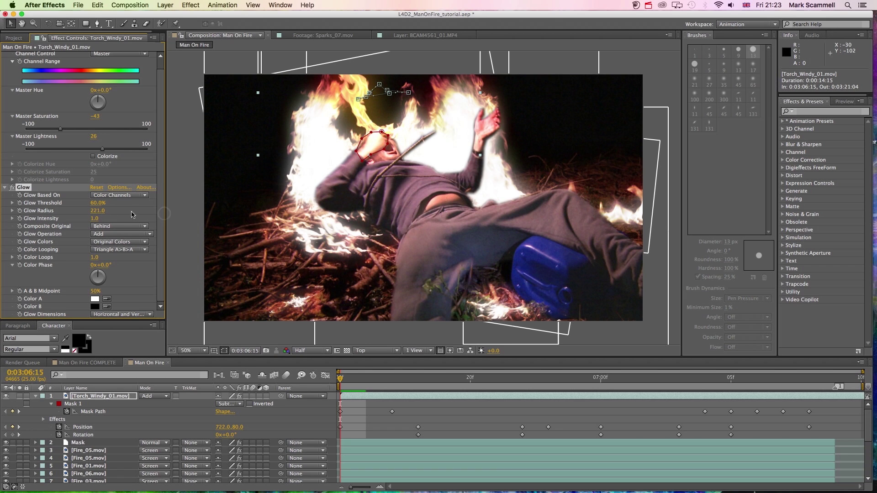
# Deselect the torch layer and preview the glowing flame animation from the frames around 0:03:06:15.
pyautogui.click(359, 401)
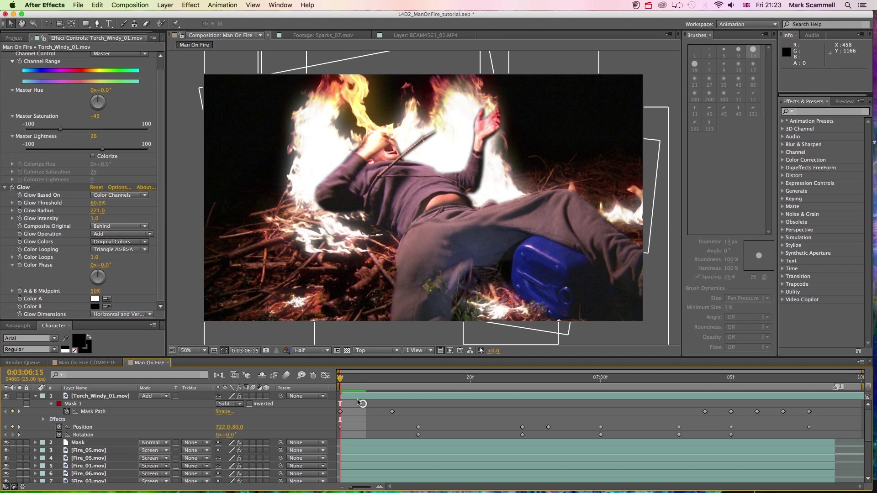
pyautogui.press('space')
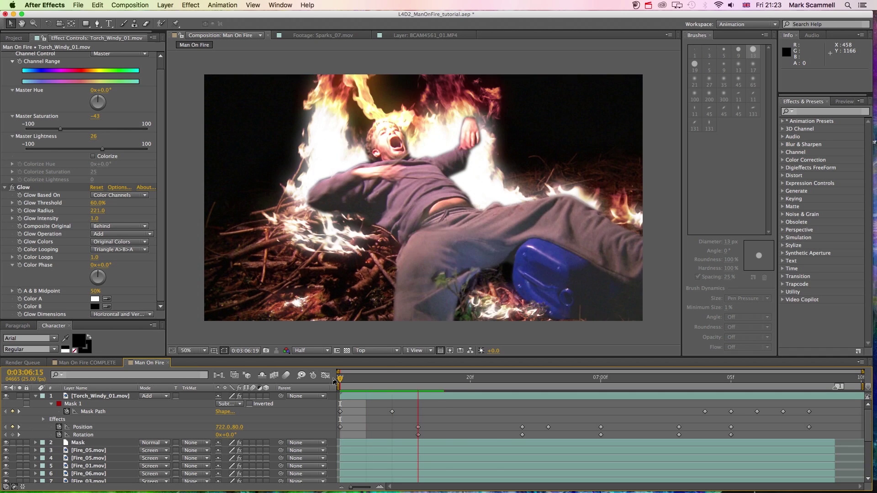
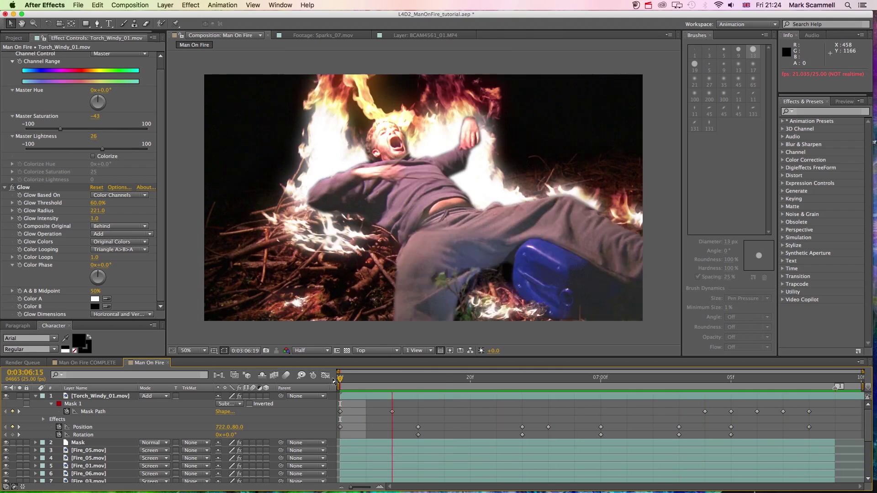
pyautogui.press('space')
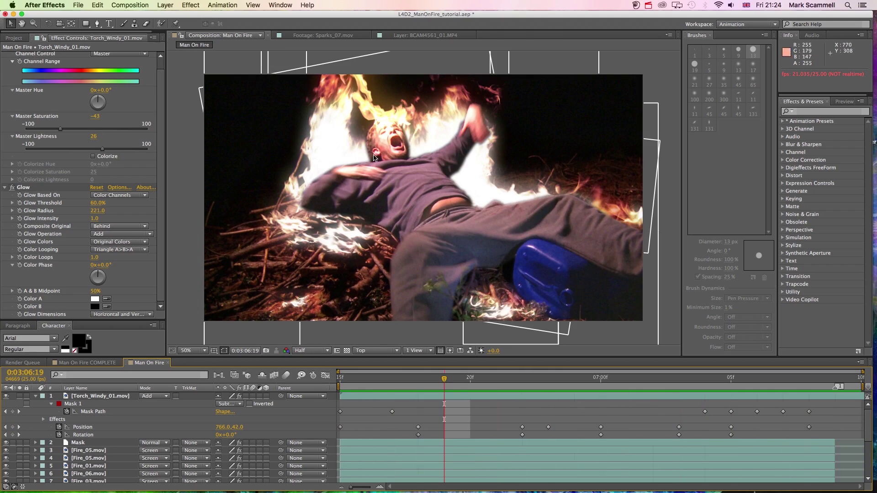
pyautogui.click(366, 379)
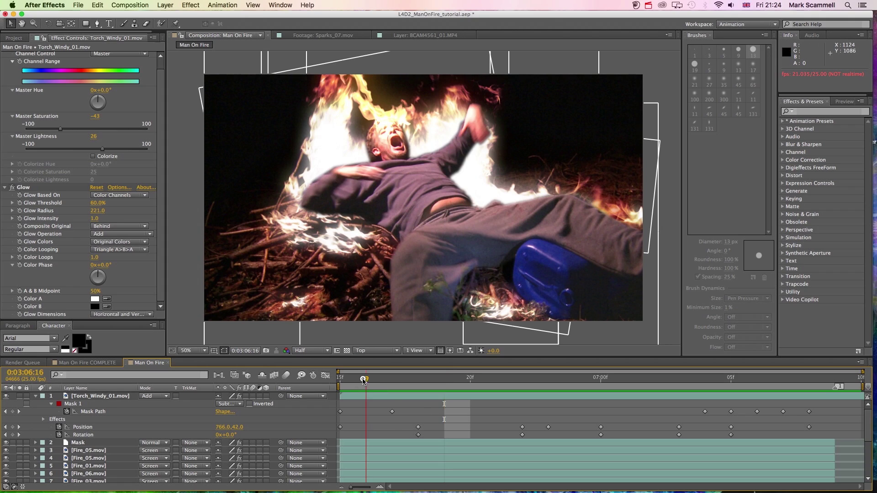
pyautogui.click(341, 381)
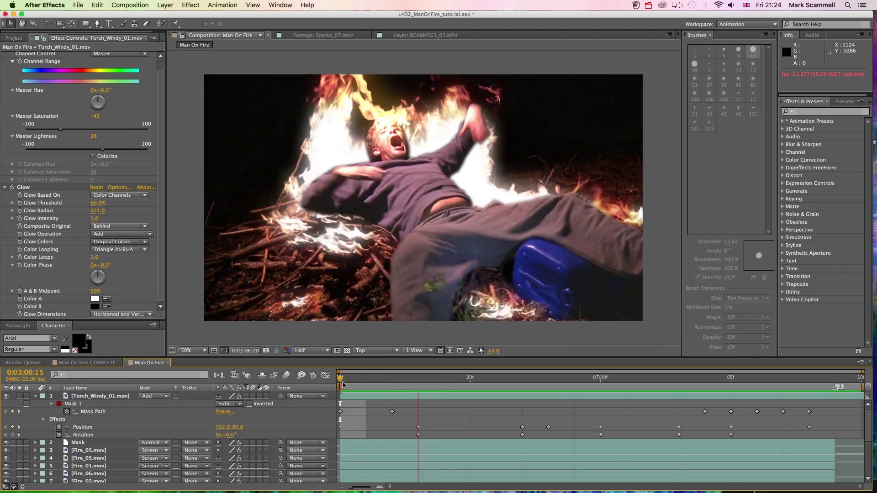
pyautogui.click(365, 379)
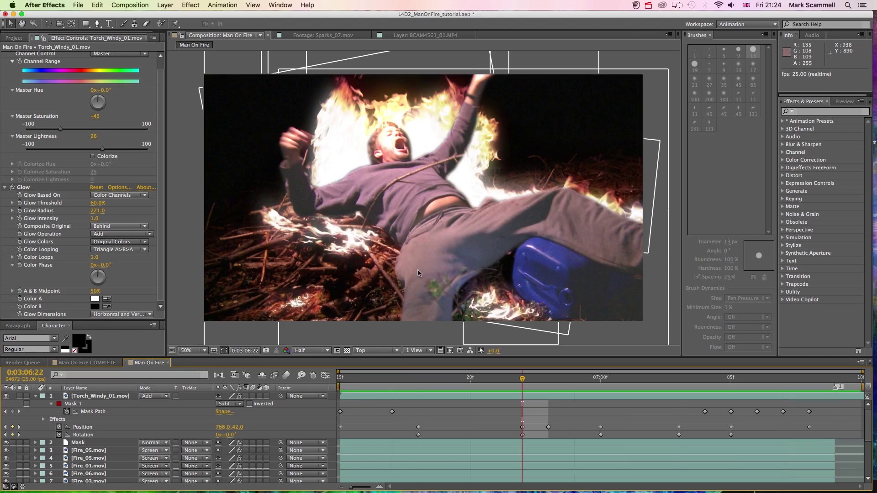
pyautogui.press('KP_0')
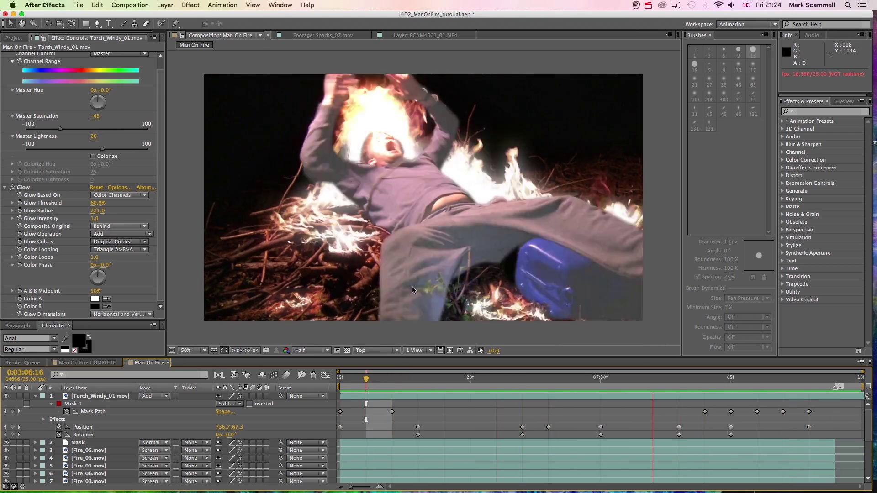
pyautogui.press('space')
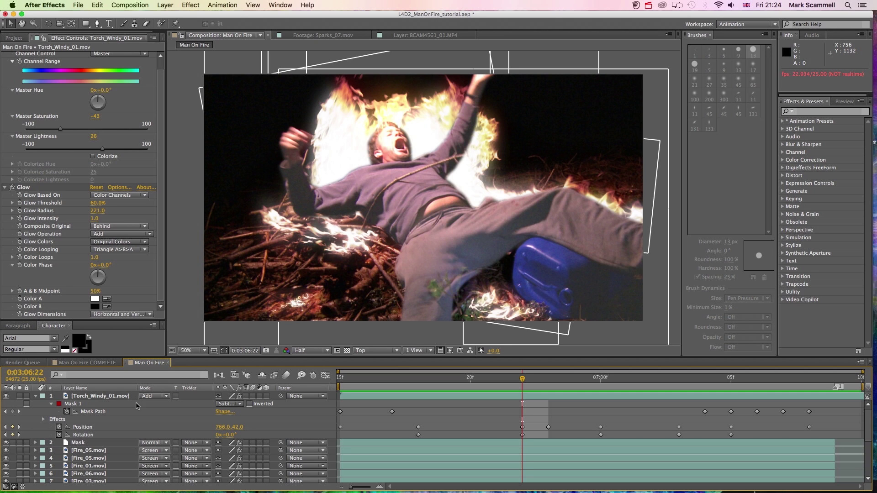
pyautogui.click(648, 5)
pyautogui.click(671, 26)
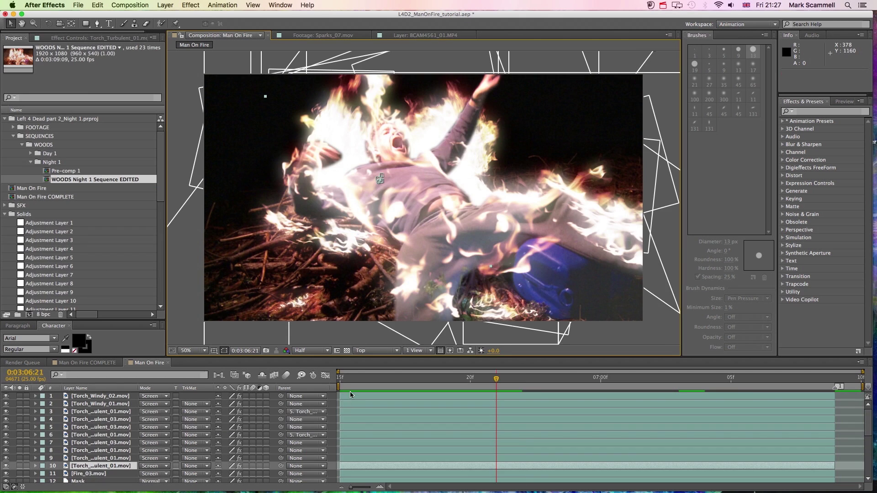
# Preview the composite with all the torch flames on the man's body from 0:03:06:15, stopping at 0:03:06:24.
pyautogui.click(339, 379)
pyautogui.press('space')
pyautogui.press('space')
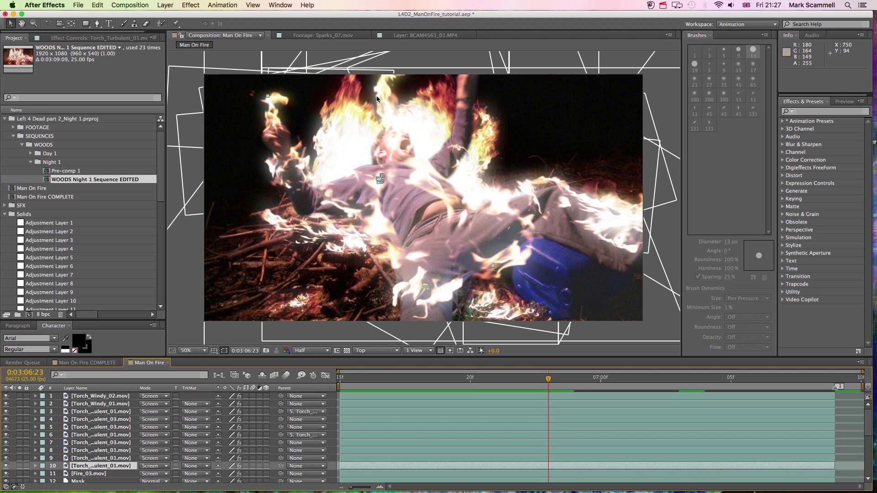
pyautogui.press('pagedown')
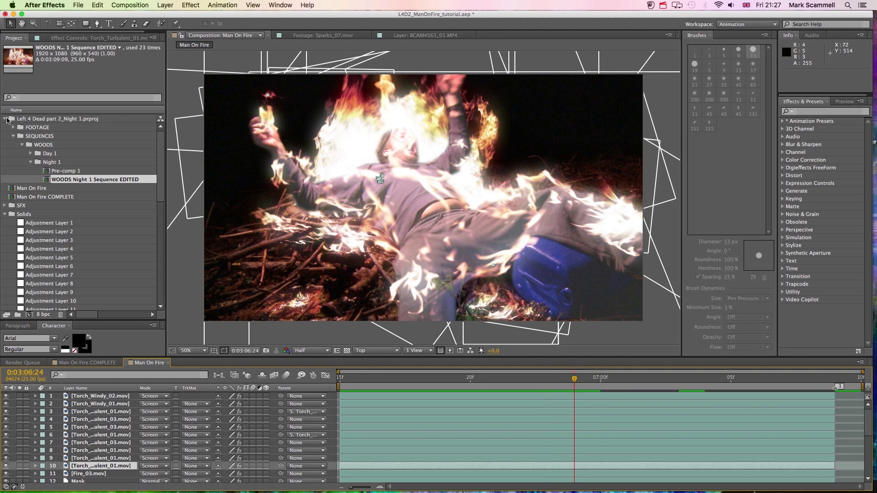
# Add Torch_Turbulent_03.mov from the 09. Fire folder as the top layer of the Man On Fire composition.
pyautogui.click(6, 119)
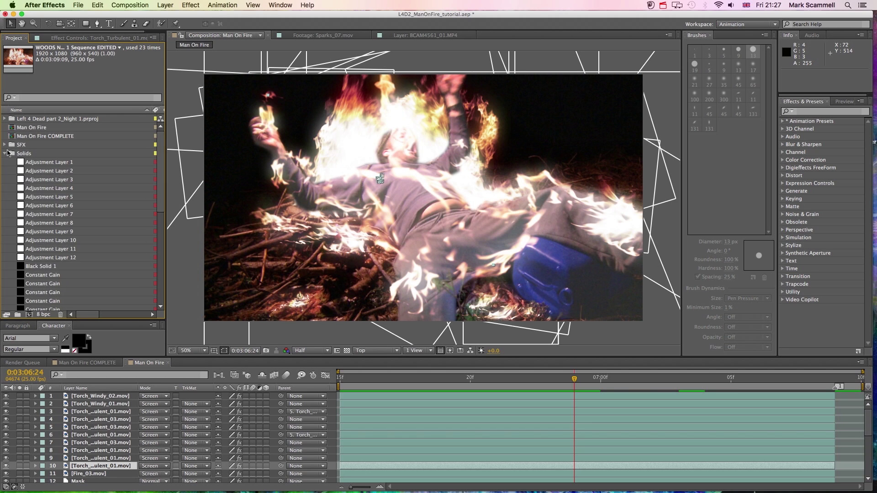
pyautogui.click(5, 153)
pyautogui.click(4, 145)
pyautogui.scroll(-10, 36, 199)
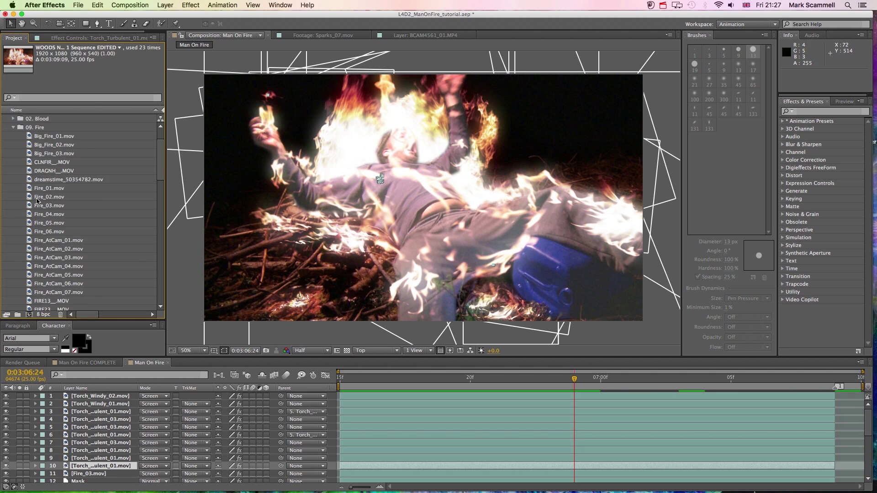
pyautogui.click(31, 171)
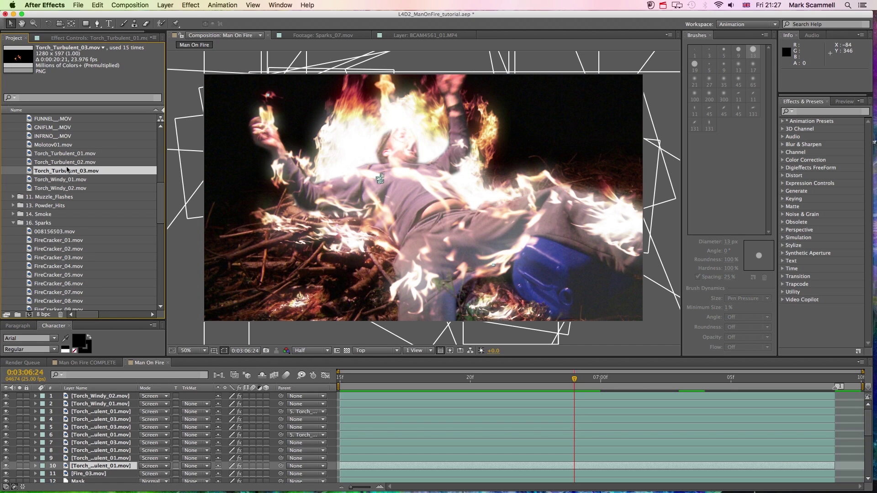
pyautogui.moveTo(28, 173); pyautogui.dragTo(105, 396)
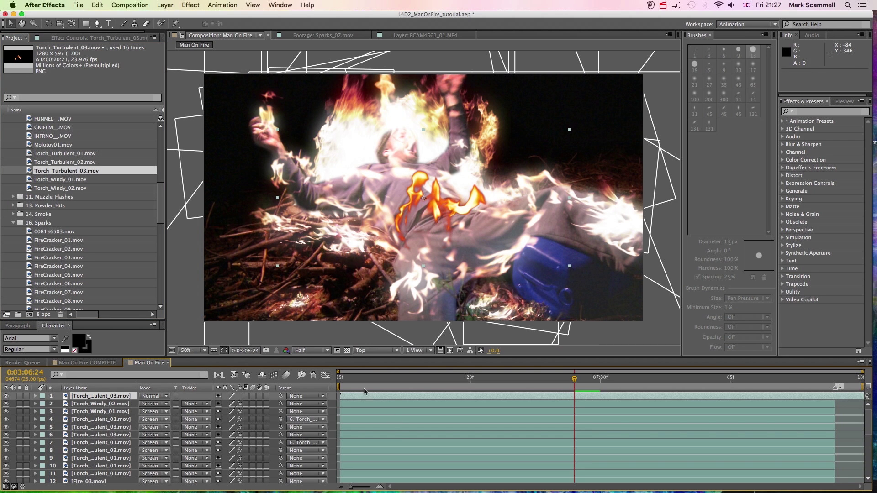
# Set the new torch layer's blending mode to Screen and move it down over the man's legs to 936, 800.
pyautogui.click(150, 395)
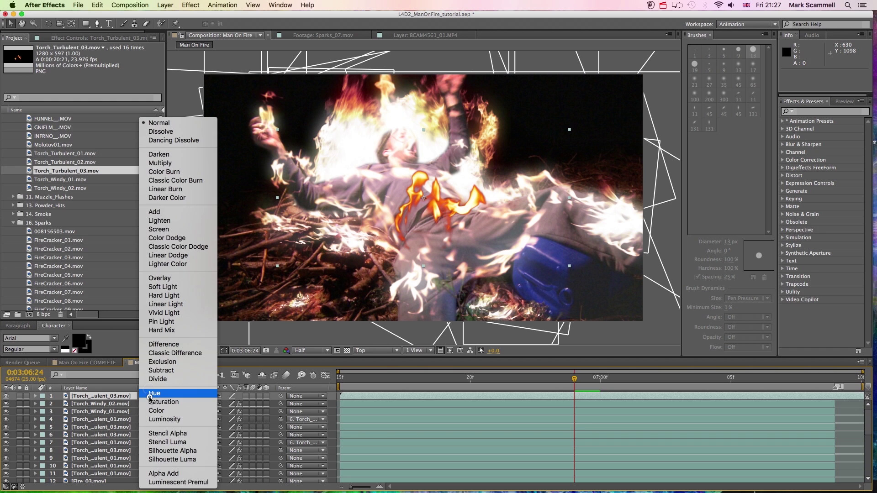
pyautogui.click(193, 236)
pyautogui.moveTo(436, 208); pyautogui.dragTo(430, 271)
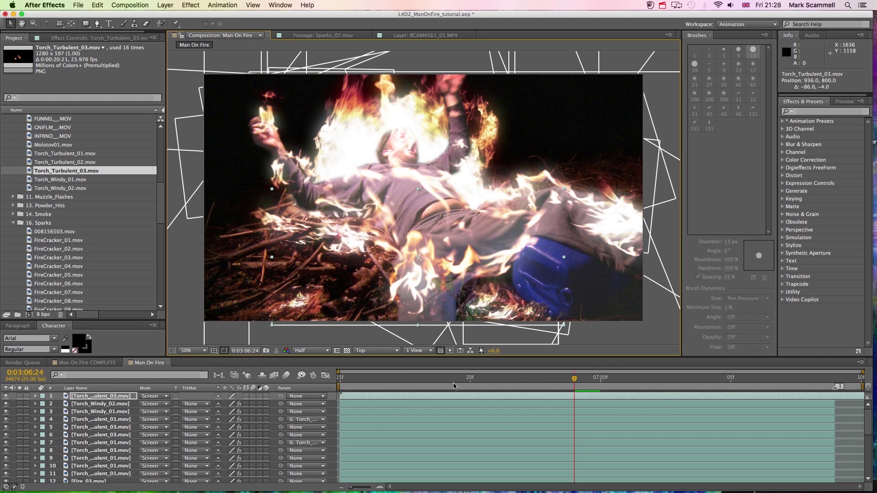
# Delete the newly added Torch_Turbulent_03.mov layer and preview the animation from 0:03:06:15.
pyautogui.click(392, 395)
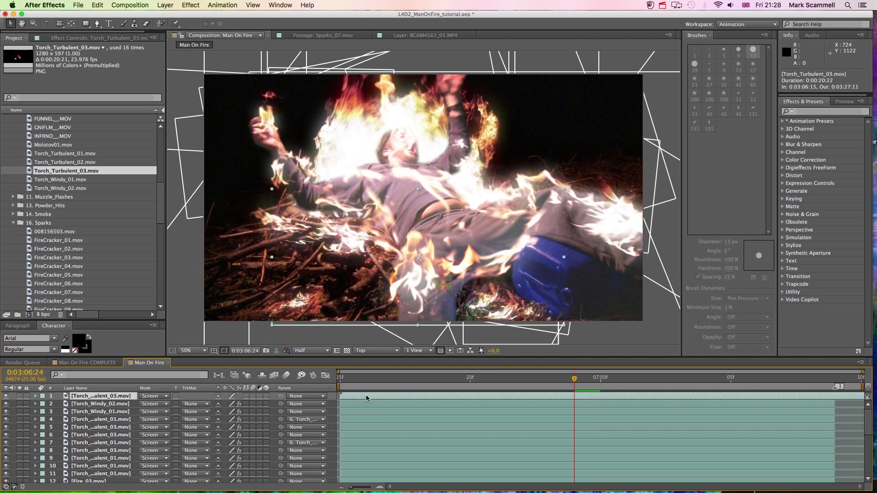
pyautogui.press('Delete')
pyautogui.press('KP_0')
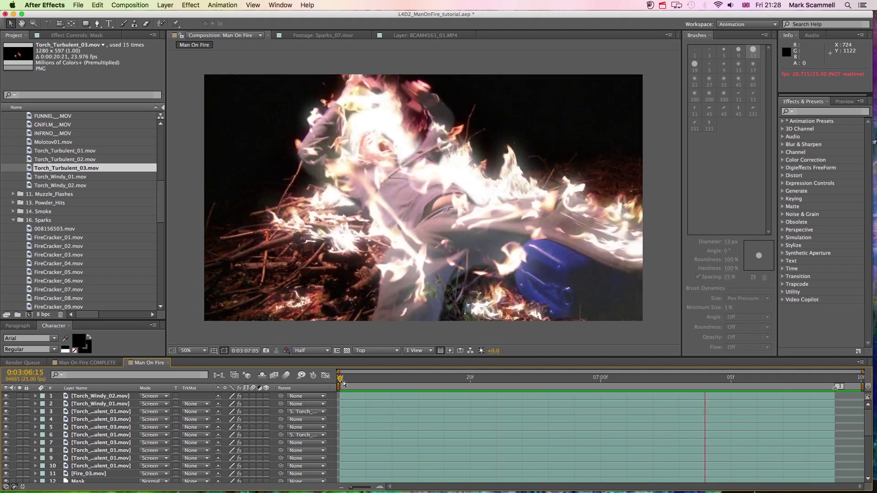
pyautogui.press('space')
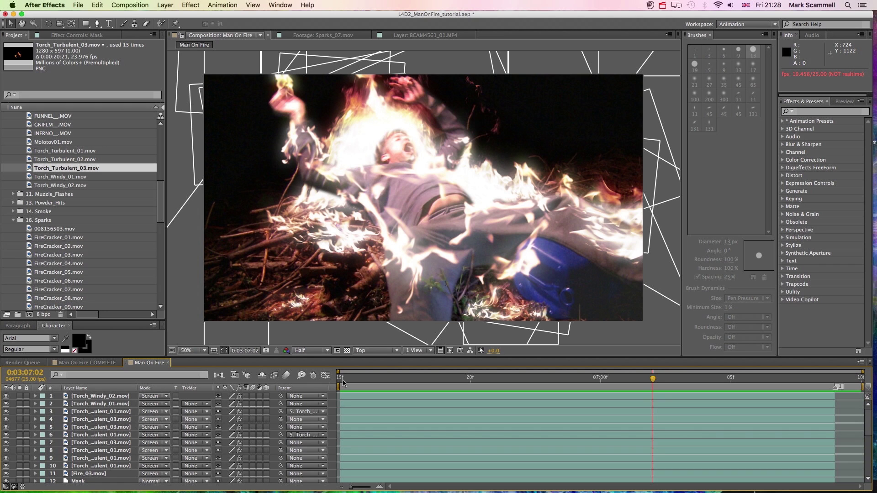
# Look through the 14. Smoke folder and view the Smoke_01.mov, Smoke_02.mov and Smoke_03.mov clips.
pyautogui.scroll(5, 68, 240)
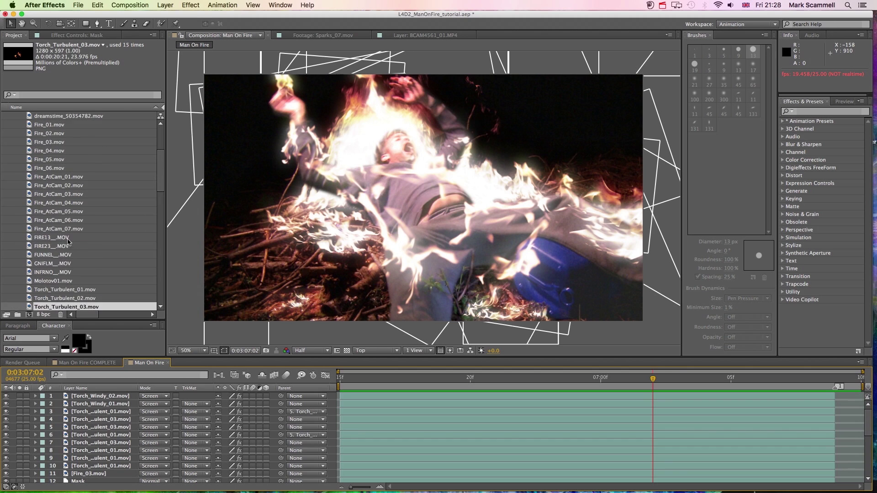
pyautogui.scroll(4, 64, 252)
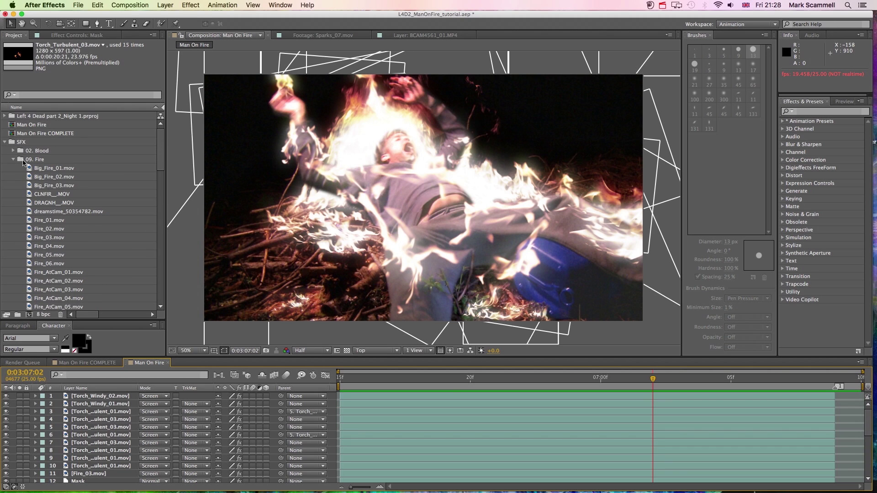
pyautogui.click(13, 159)
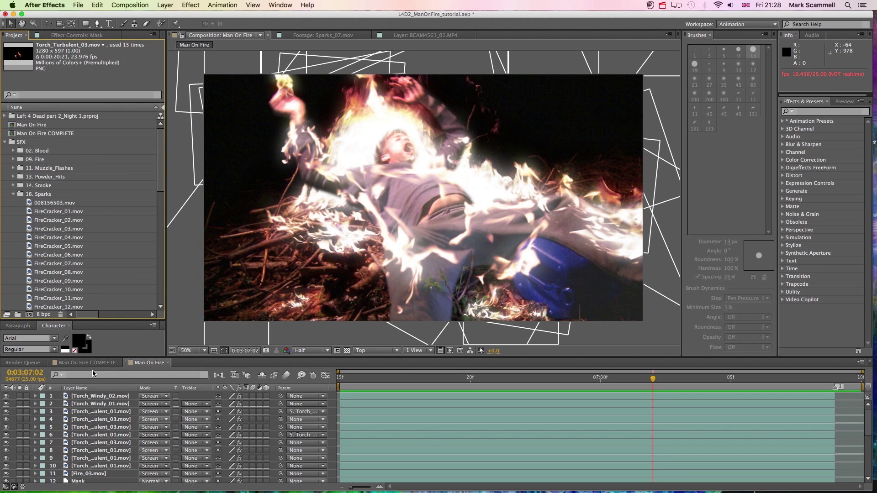
pyautogui.click(13, 185)
pyautogui.click(33, 213)
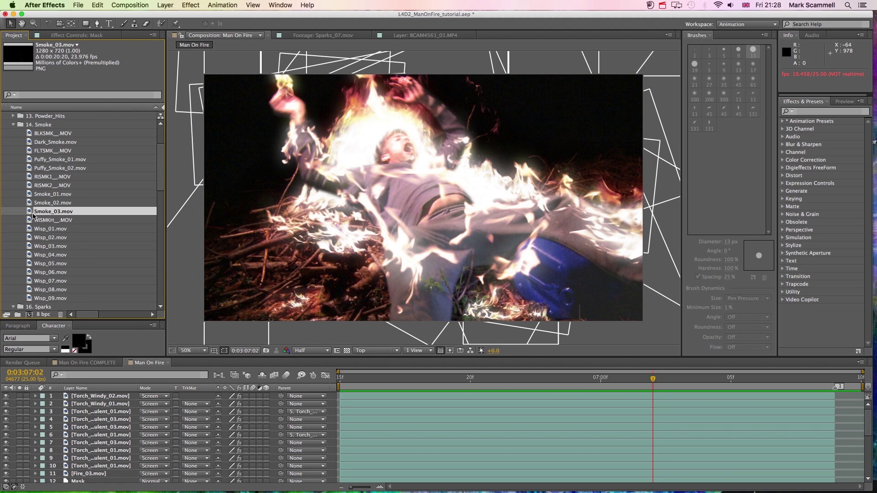
pyautogui.click(31, 203)
pyautogui.doubleClick(31, 194)
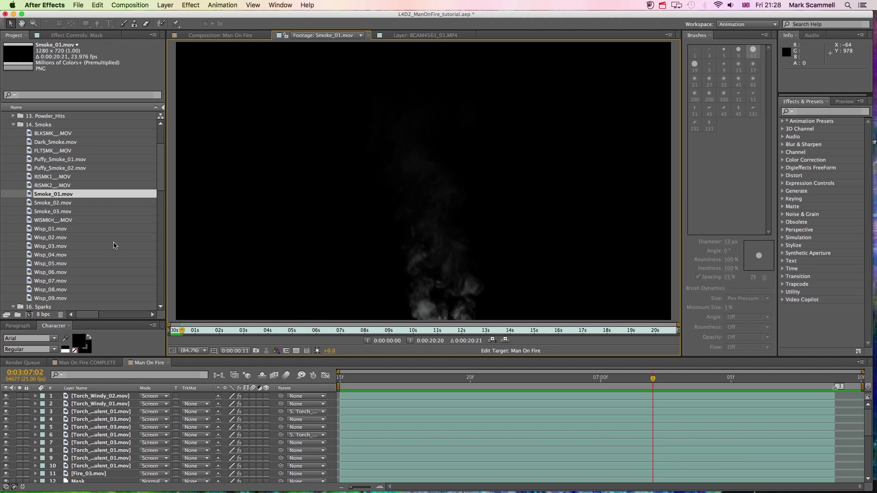
pyautogui.click(28, 205)
pyautogui.doubleClick(28, 204)
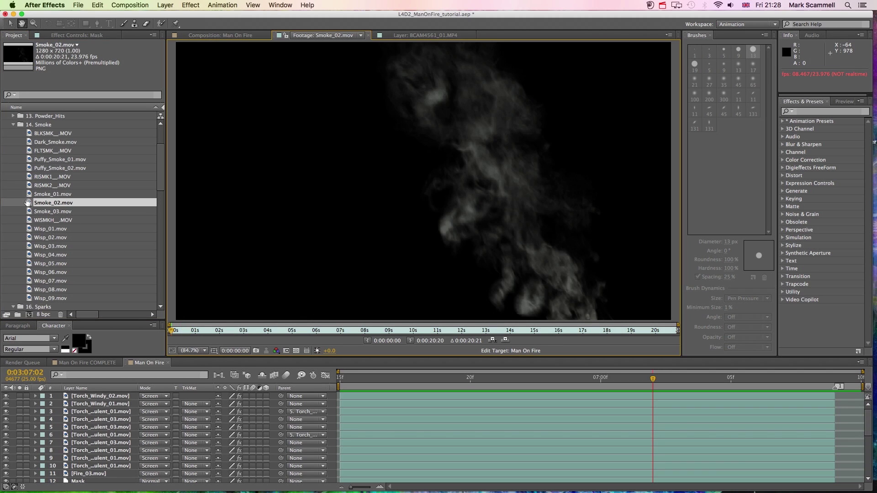
pyautogui.doubleClick(28, 209)
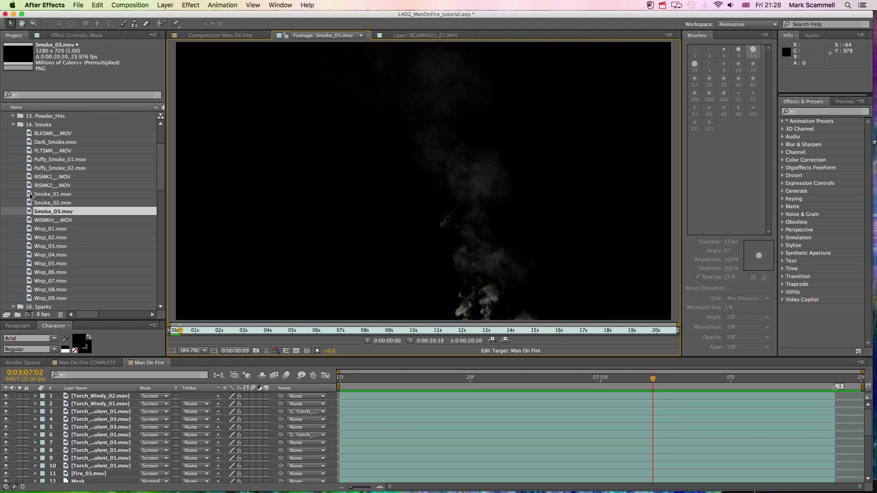
pyautogui.doubleClick(29, 194)
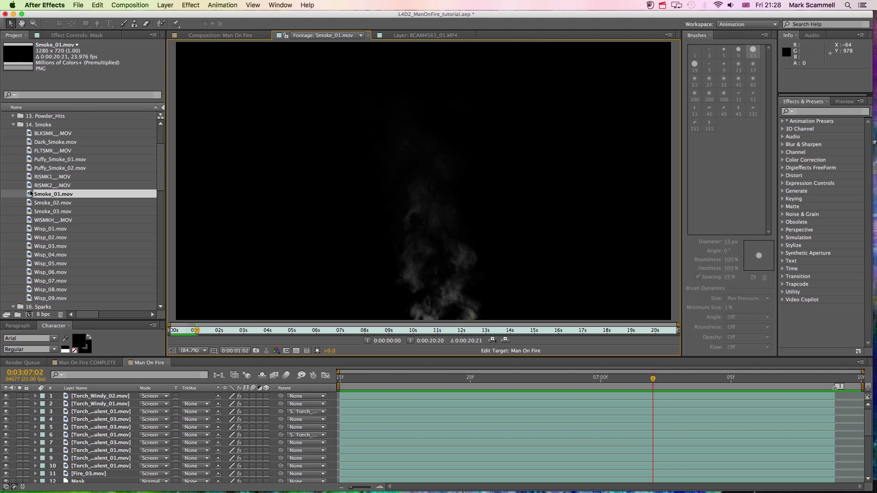
# Add Smoke_01.mov as the top layer starting at 0:03:06:15 and move it to position 352, 644.
pyautogui.moveTo(30, 194); pyautogui.dragTo(353, 390)
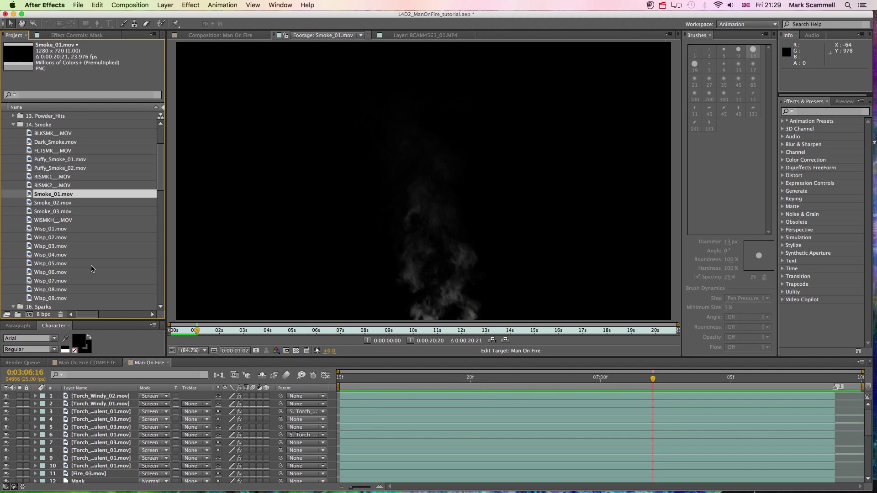
pyautogui.moveTo(39, 197); pyautogui.dragTo(343, 395)
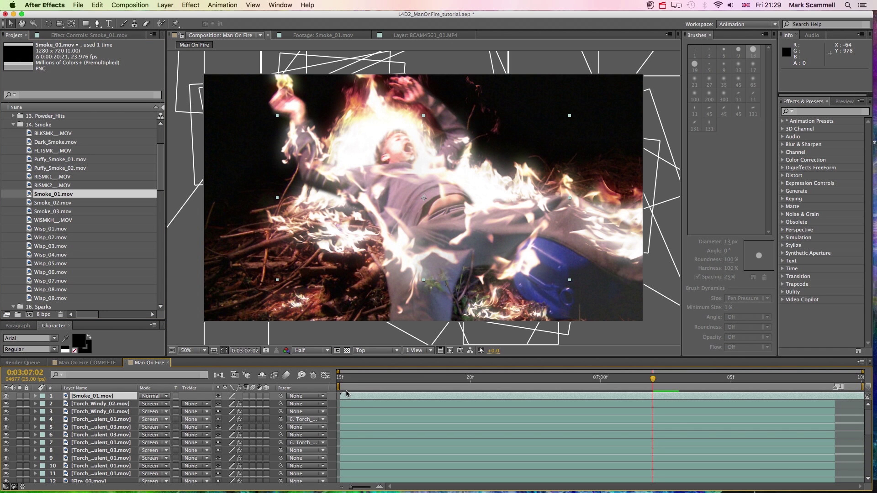
pyautogui.moveTo(455, 210); pyautogui.dragTo(317, 235)
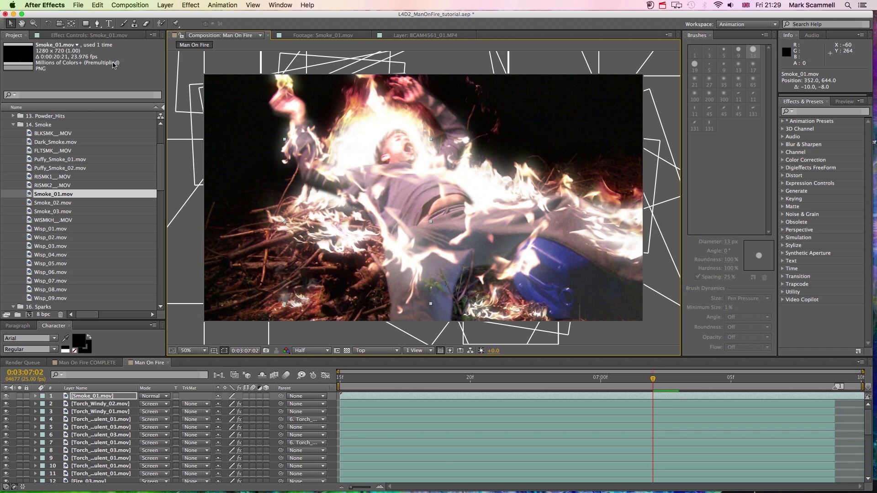
# Set the Smoke_01.mov layer's blending mode to Add and preview the animation.
pyautogui.press('space')
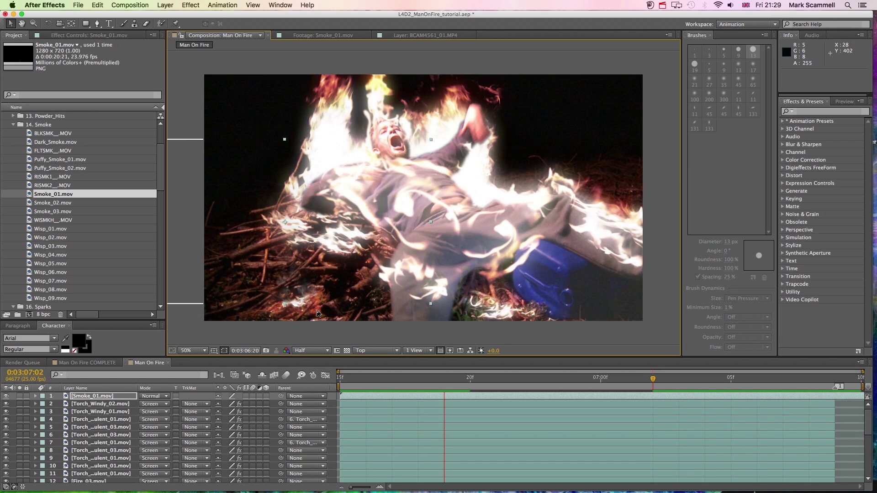
pyautogui.press('space')
pyautogui.click(150, 397)
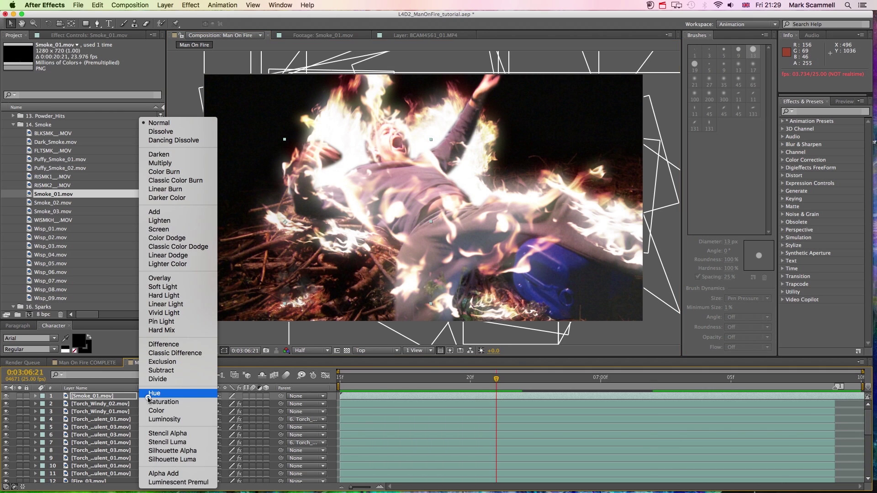
pyautogui.click(153, 215)
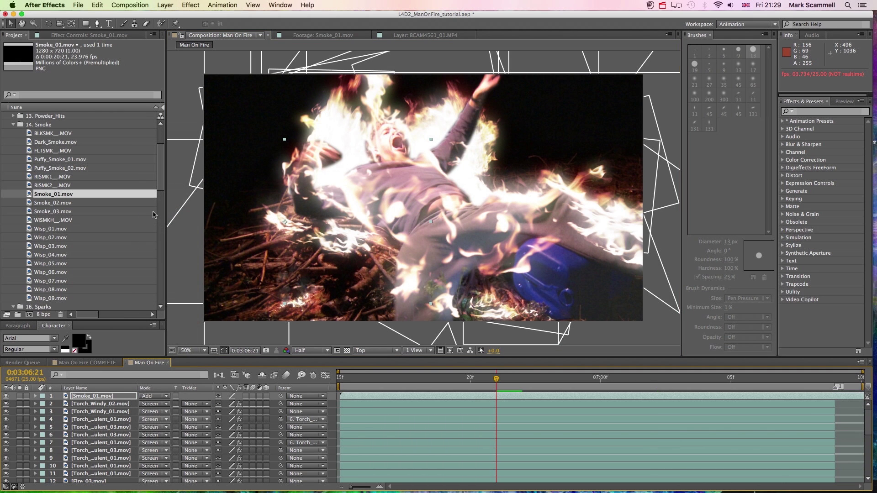
pyautogui.press('space')
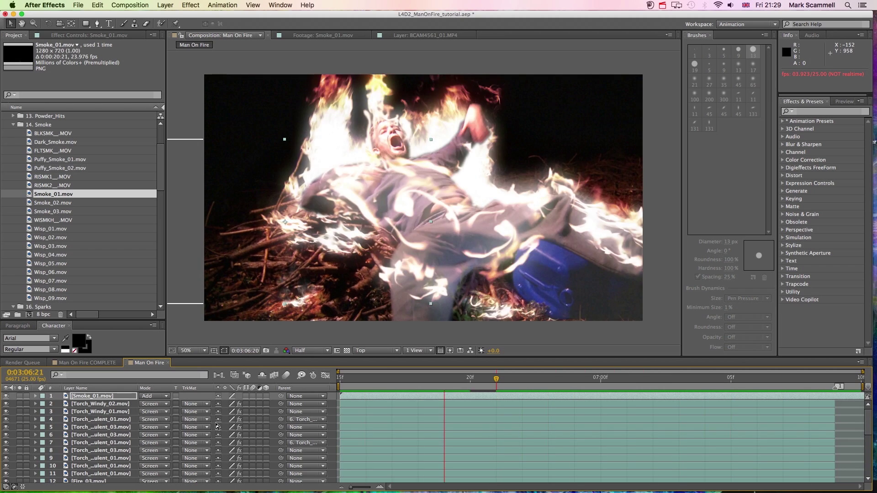
pyautogui.press('space')
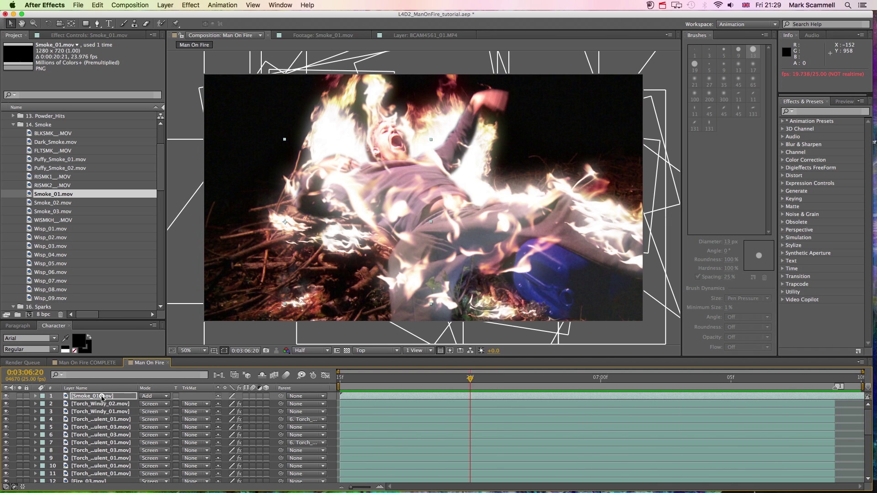
# Duplicate the Smoke_01.mov layer, shift the copy's start to 0:03:06:13 and scale it to 250%.
pyautogui.click(102, 396)
pyautogui.press('super+d')
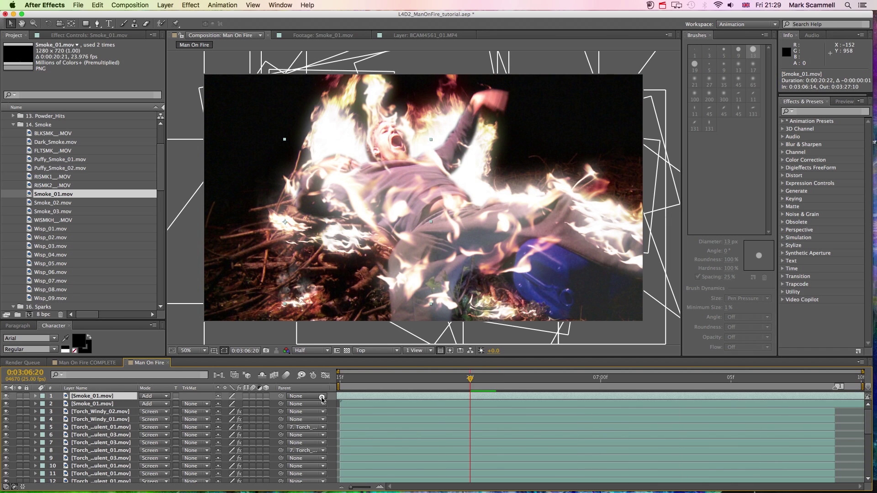
pyautogui.press('s')
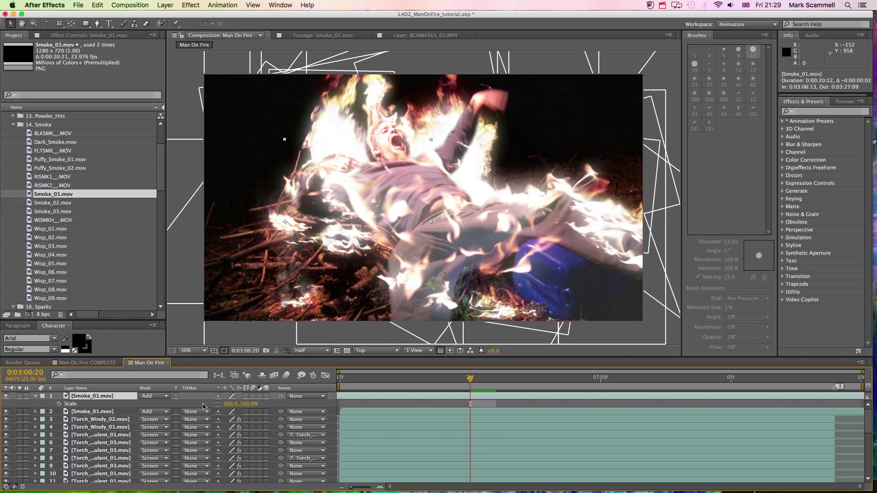
pyautogui.moveTo(244, 405); pyautogui.dragTo(311, 400)
# Move the enlarged smoke copy to position 1128, 220 and preview the animation from 0:03:06:15.
pyautogui.moveTo(333, 230); pyautogui.dragTo(550, 140)
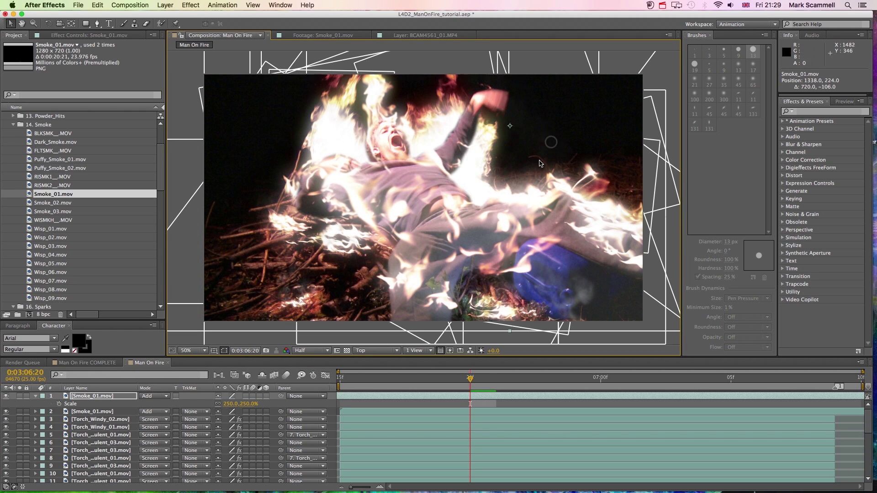
pyautogui.moveTo(515, 165)
pyautogui.mouseDown()
pyautogui.moveTo(483, 175)
pyautogui.moveTo(498, 156)
pyautogui.moveTo(500, 172)
pyautogui.mouseUp()
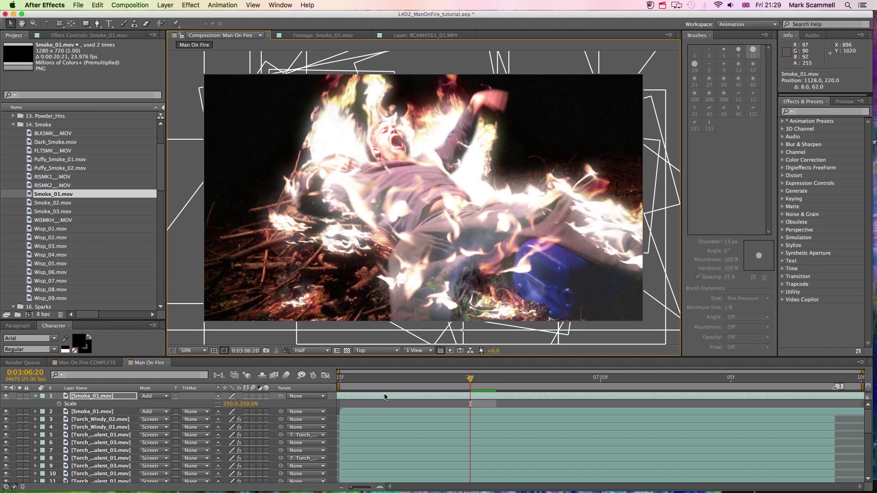
pyautogui.click(357, 385)
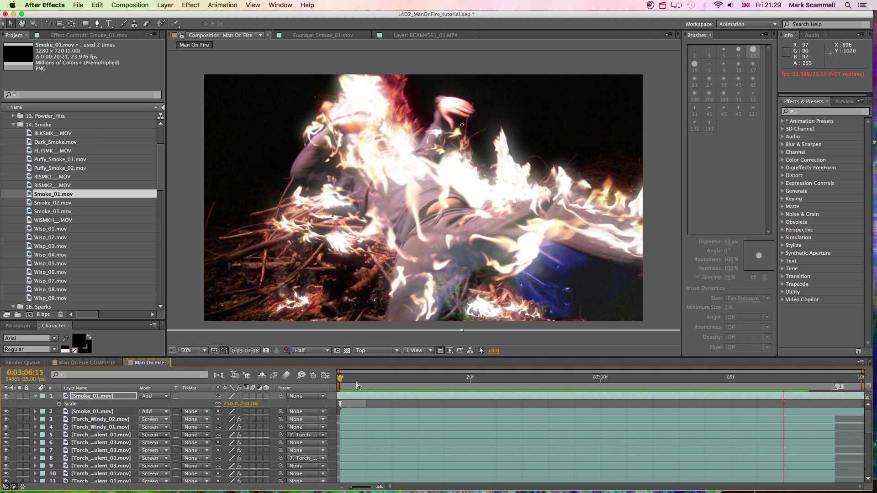
pyautogui.press('space')
# Add Smoke_02.mov as the top layer starting at 0:03:06:15 and move it up over the burning man.
pyautogui.click(32, 205)
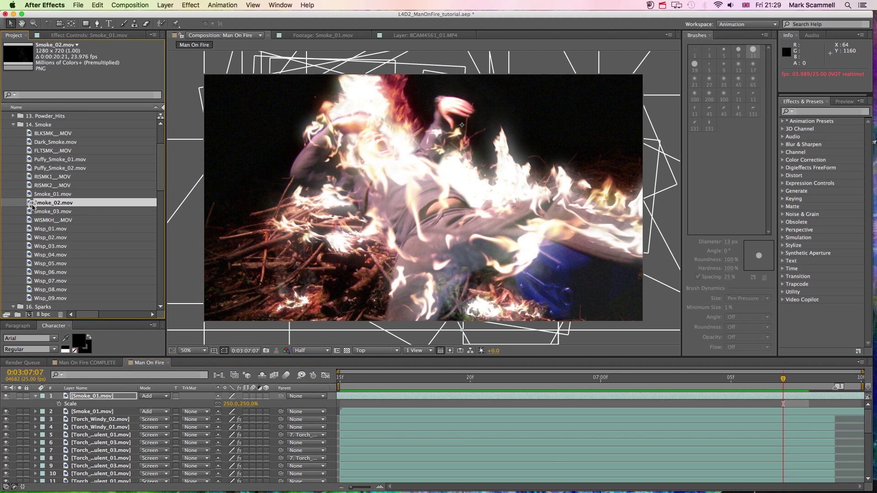
pyautogui.moveTo(27, 204); pyautogui.dragTo(342, 393)
pyautogui.moveTo(34, 201); pyautogui.dragTo(339, 394)
pyautogui.moveTo(421, 179); pyautogui.dragTo(332, 133)
# Draw a closed nine-point Pen tool mask around the man's torso on the Smoke_02.mov layer.
pyautogui.click(97, 23)
pyautogui.click(480, 193)
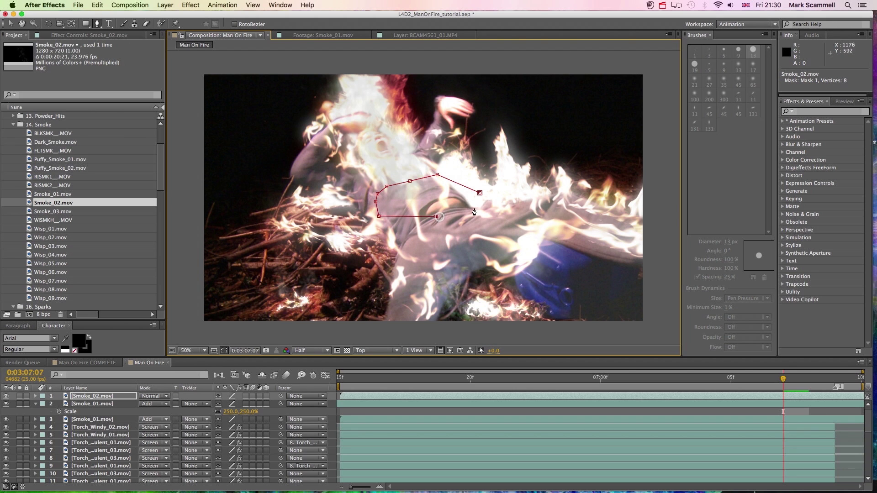
pyautogui.click(478, 193)
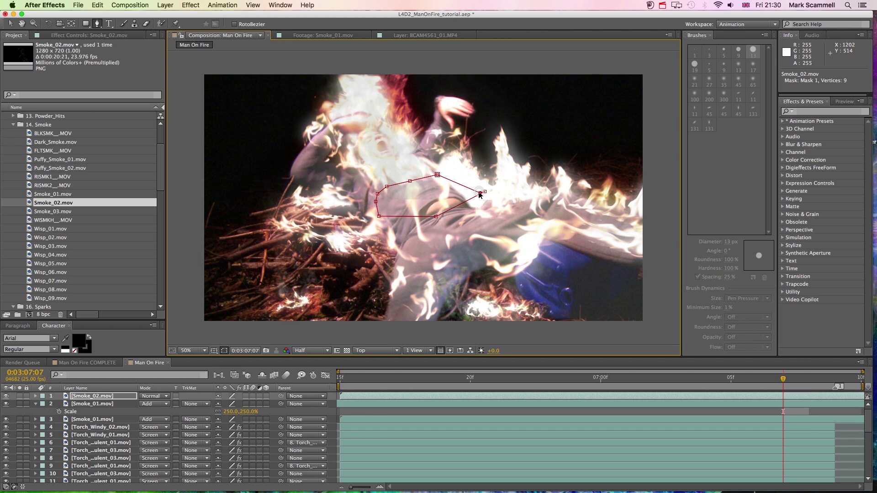
# Set the Smoke_02.mov mask to Subtract and feather it by 64 pixels.
pyautogui.press('m')
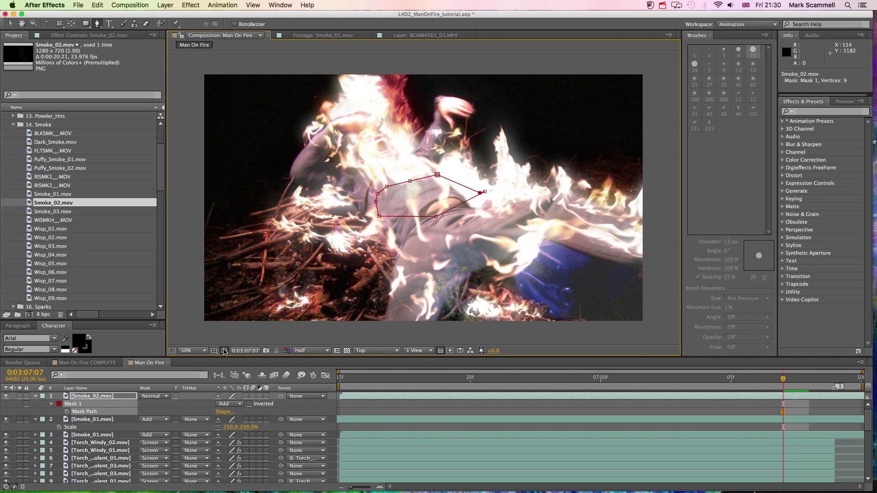
pyautogui.click(227, 412)
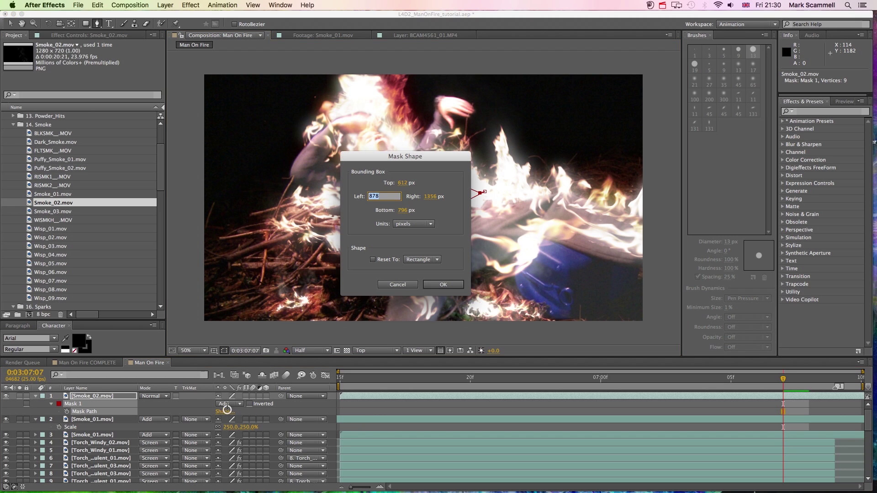
pyautogui.click(404, 284)
pyautogui.click(229, 404)
pyautogui.click(237, 430)
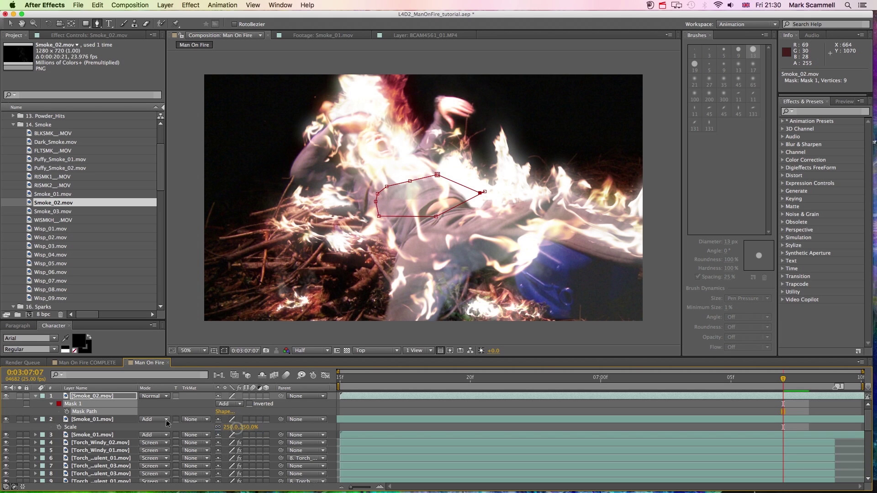
pyautogui.press('f')
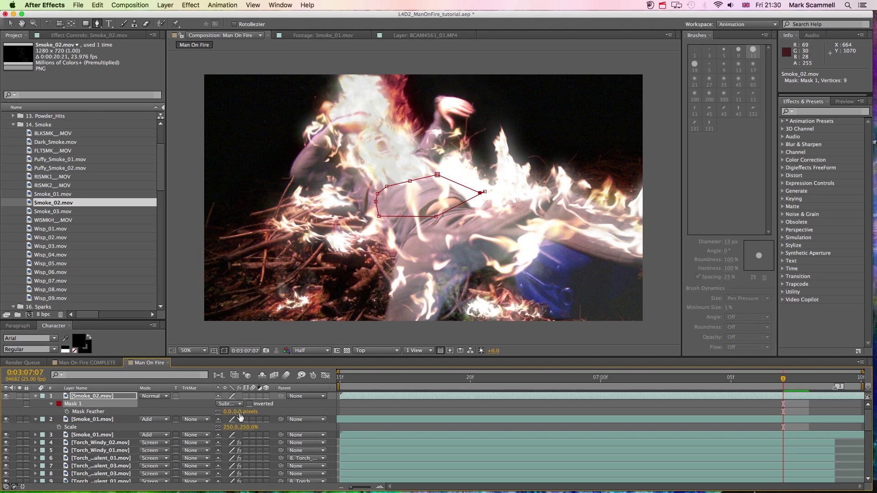
pyautogui.moveTo(240, 416); pyautogui.dragTo(268, 414)
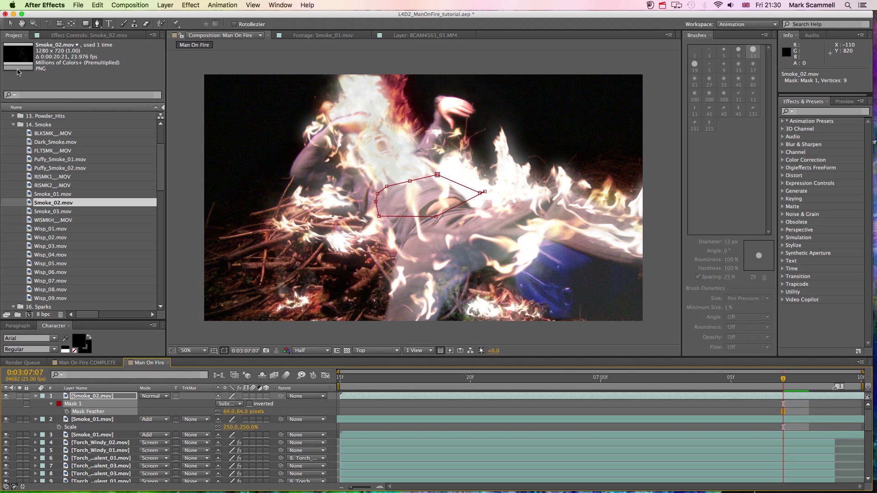
# Try the Add blending mode on the Smoke_02.mov layer, then set it to Screen.
pyautogui.click(160, 395)
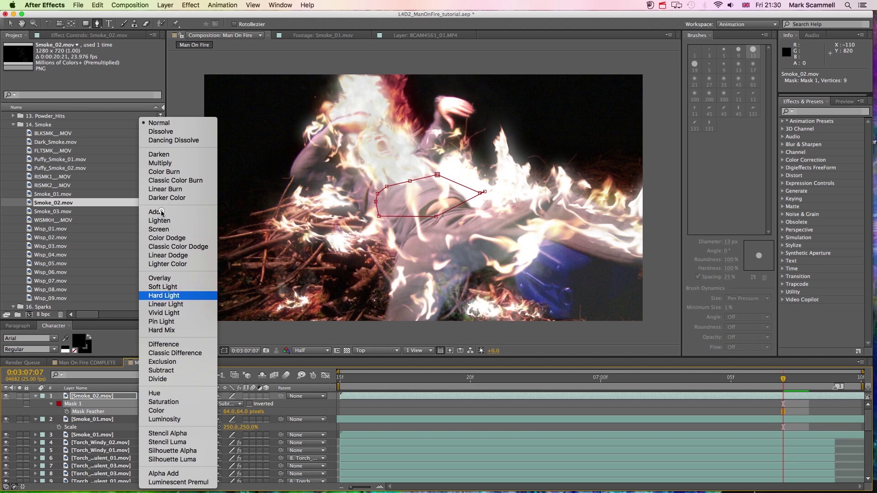
pyautogui.click(162, 212)
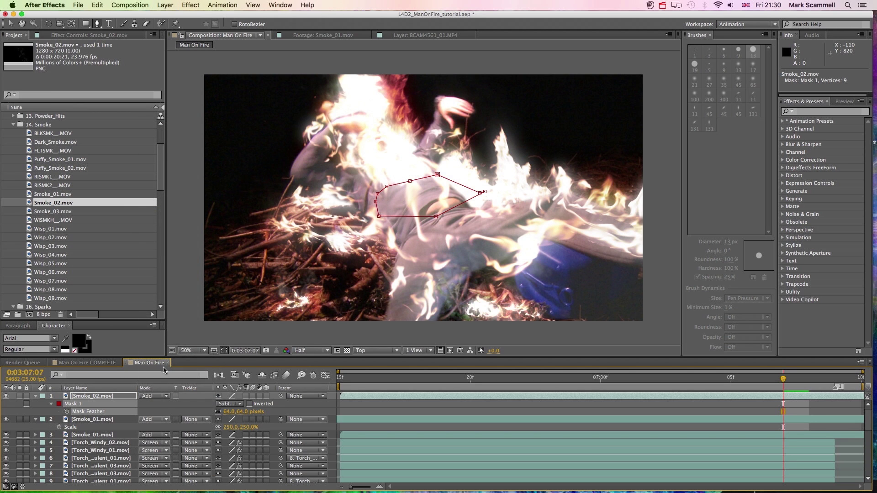
pyautogui.click(160, 396)
pyautogui.click(165, 231)
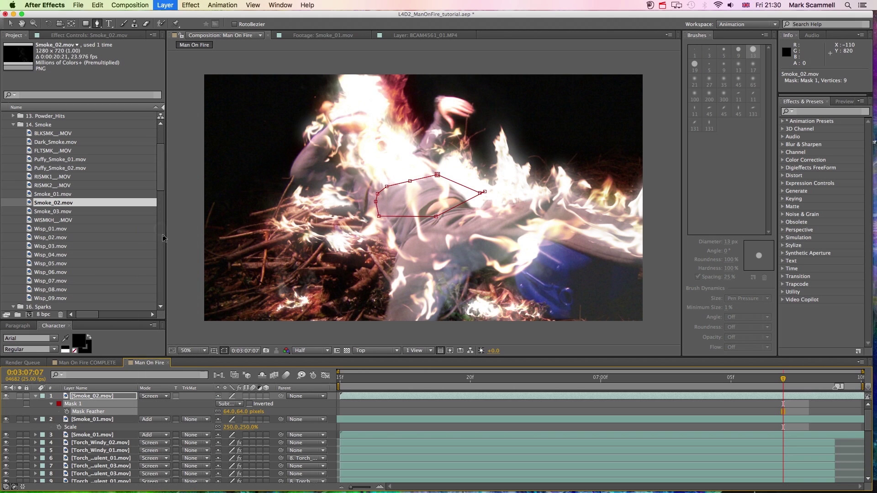
# Move the masked Smoke_02.mov layer up towards the man's head and preview the animation from 0:03:06:15.
pyautogui.click(10, 23)
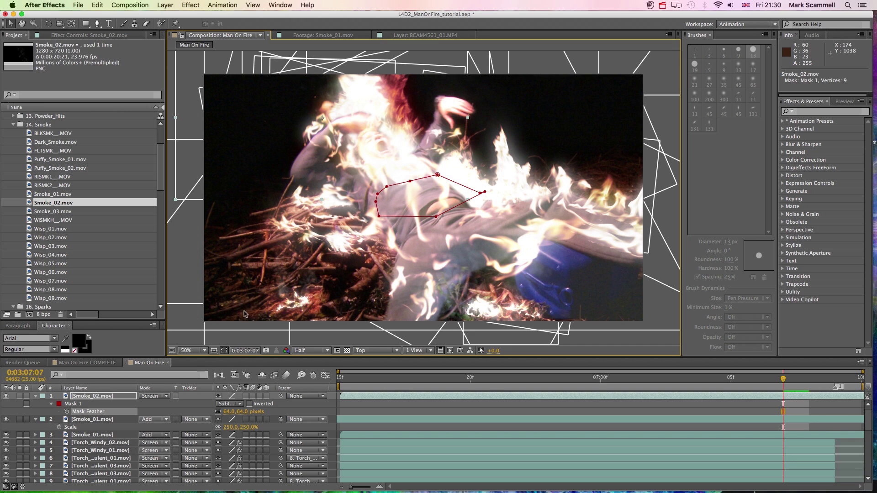
pyautogui.click(92, 397)
pyautogui.moveTo(396, 157); pyautogui.dragTo(358, 116)
pyautogui.press('KP_0')
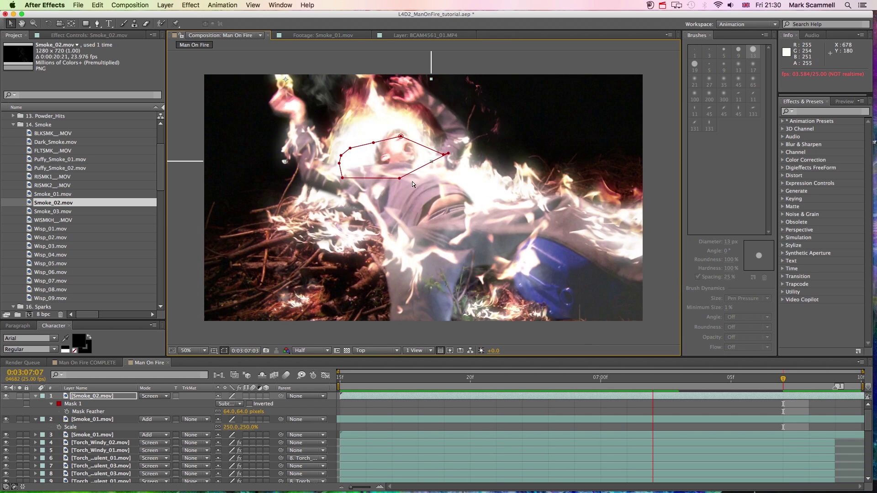
pyautogui.press('Home')
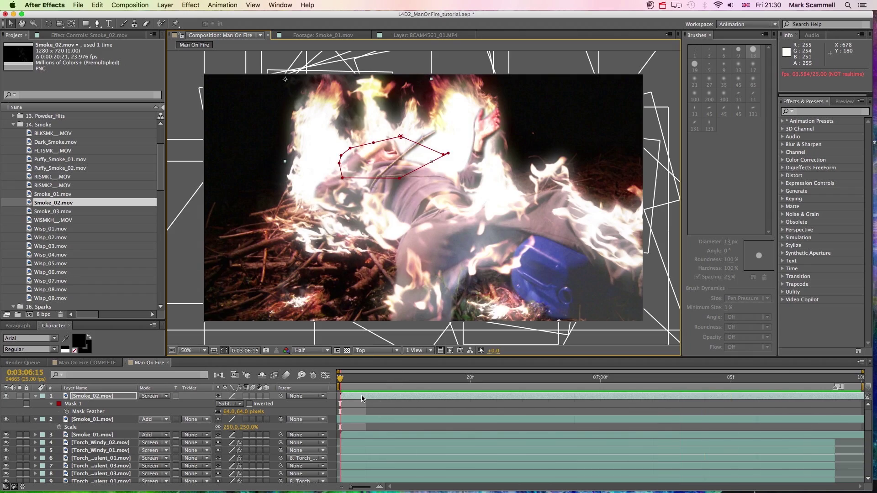
pyautogui.click(372, 407)
pyautogui.press('KP_0')
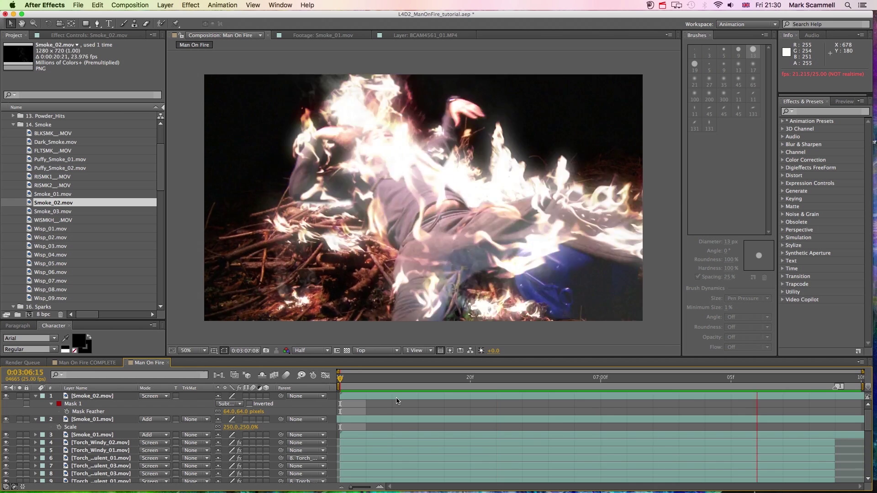
pyautogui.press('space')
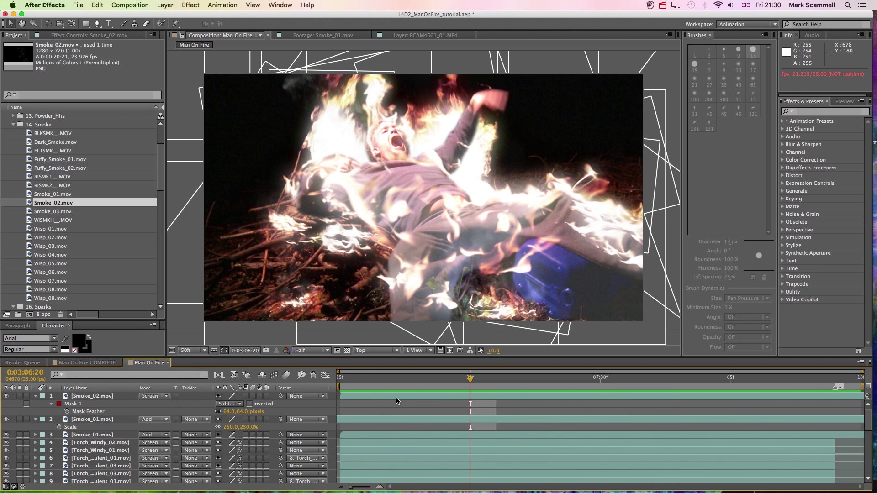
# Look through the 16. Sparks folder and view the FireCracker_01.mov and Slow_Sparks_02.mov clips.
pyautogui.click(14, 125)
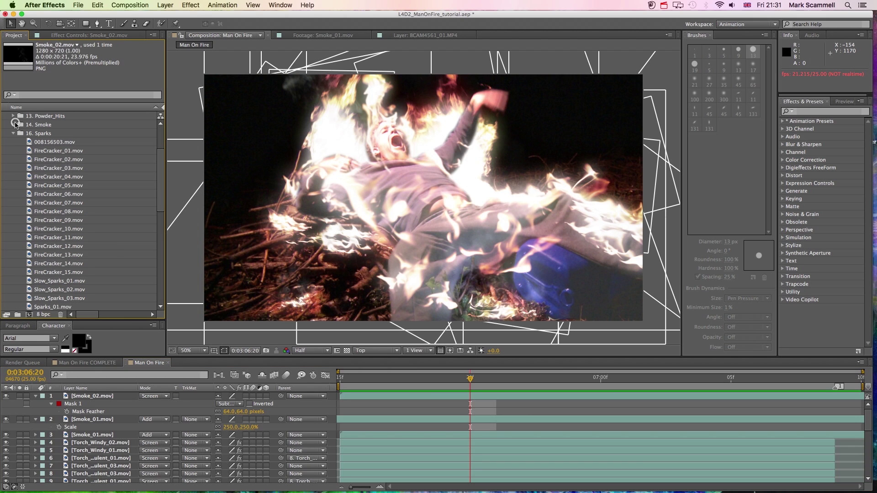
pyautogui.click(30, 152)
pyautogui.doubleClick(30, 151)
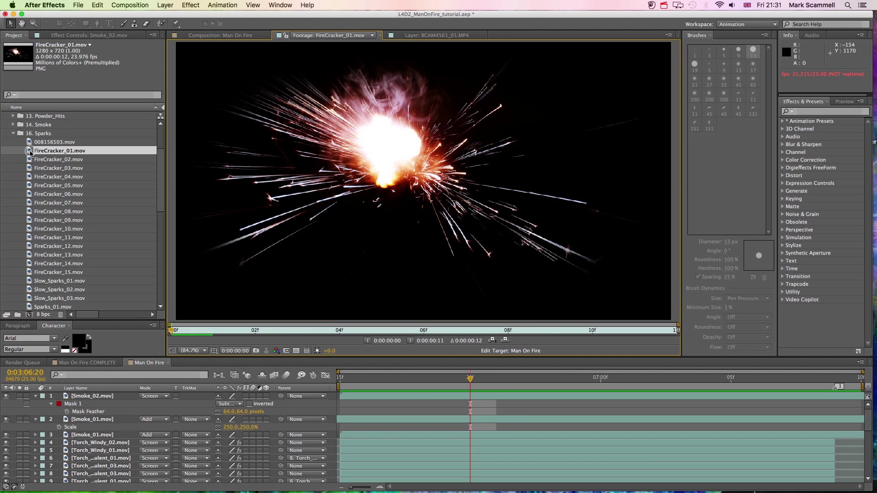
pyautogui.scroll(-5, 34, 247)
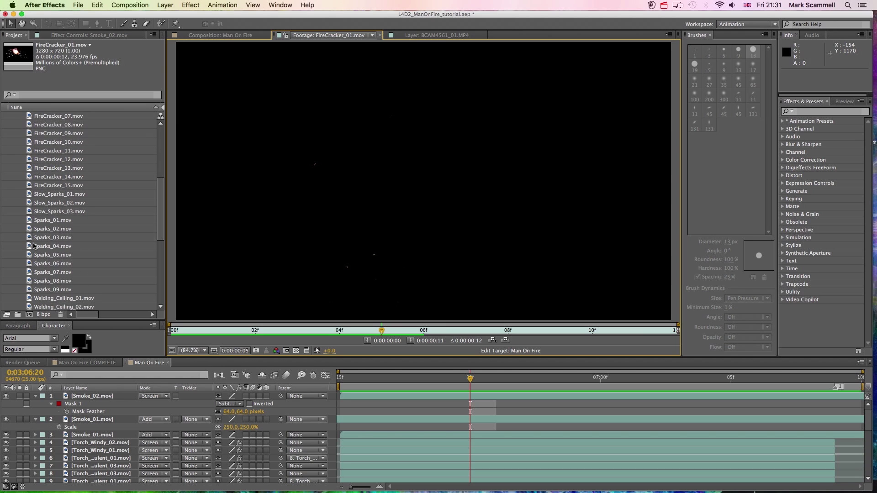
pyautogui.click(27, 212)
pyautogui.doubleClick(29, 204)
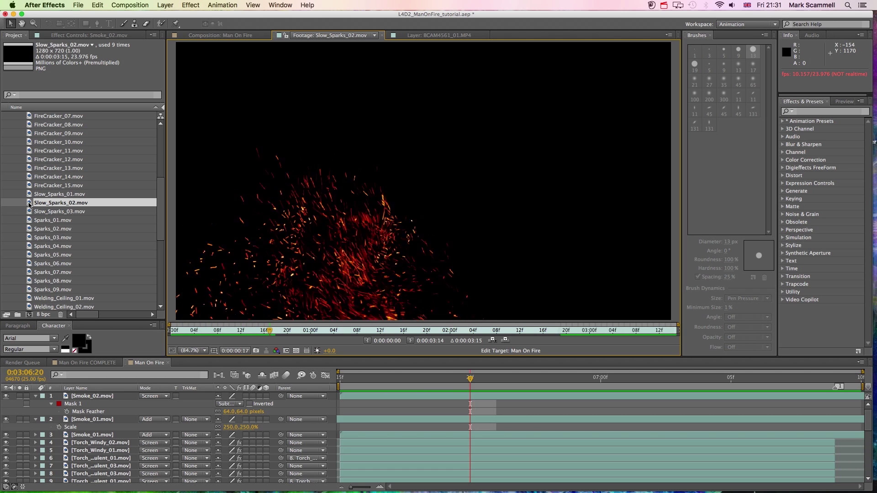
# Add Slow_Sparks_02.mov as the top layer, set its blending mode to Add and shift its start to 0:03:06:13.
pyautogui.moveTo(29, 205); pyautogui.dragTo(347, 396)
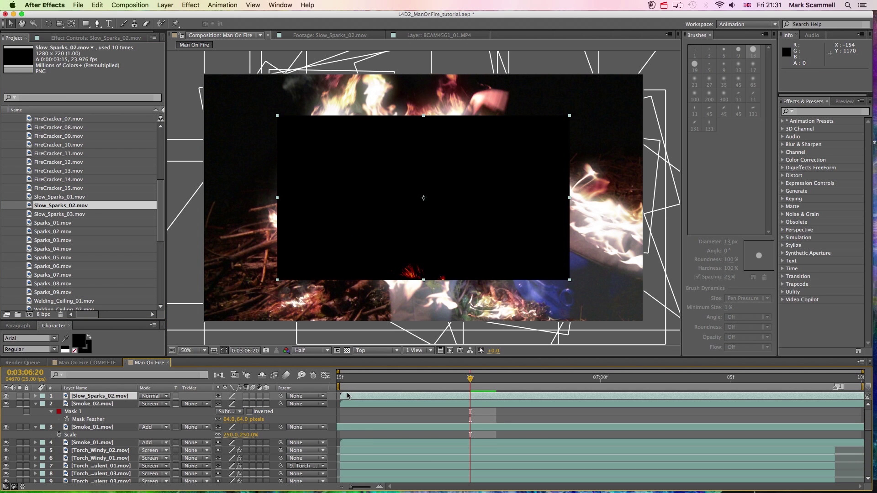
pyautogui.click(150, 396)
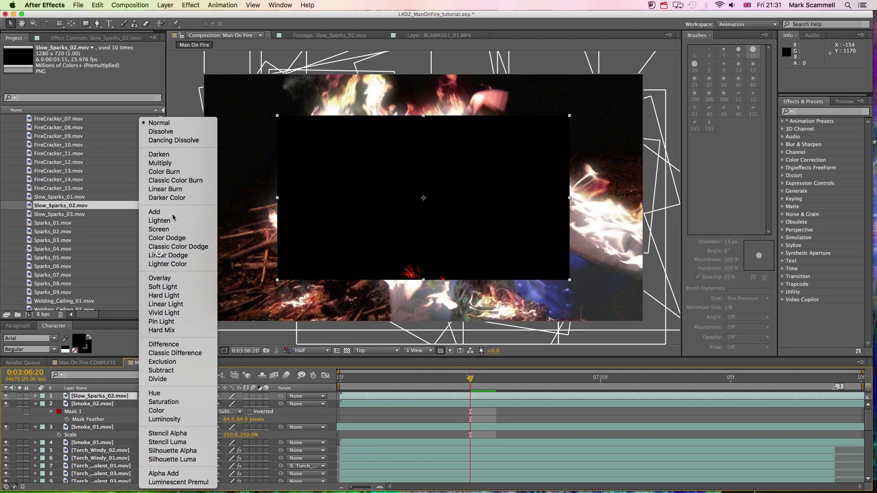
pyautogui.click(166, 278)
pyautogui.click(151, 403)
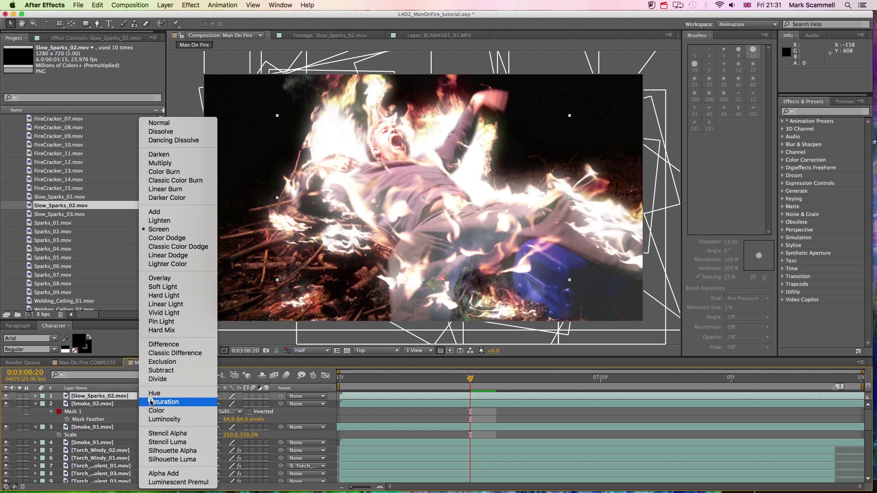
pyautogui.click(125, 399)
pyautogui.click(154, 396)
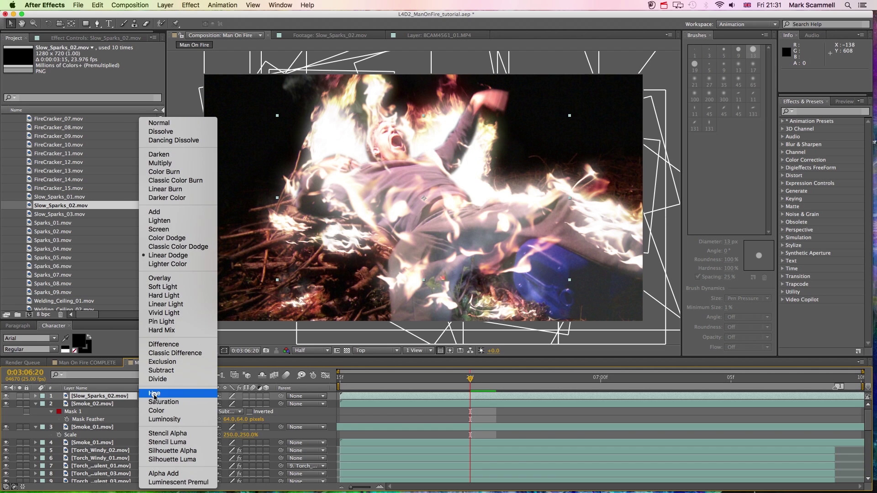
pyautogui.click(155, 212)
pyautogui.click(354, 396)
pyautogui.moveTo(371, 397); pyautogui.dragTo(333, 393)
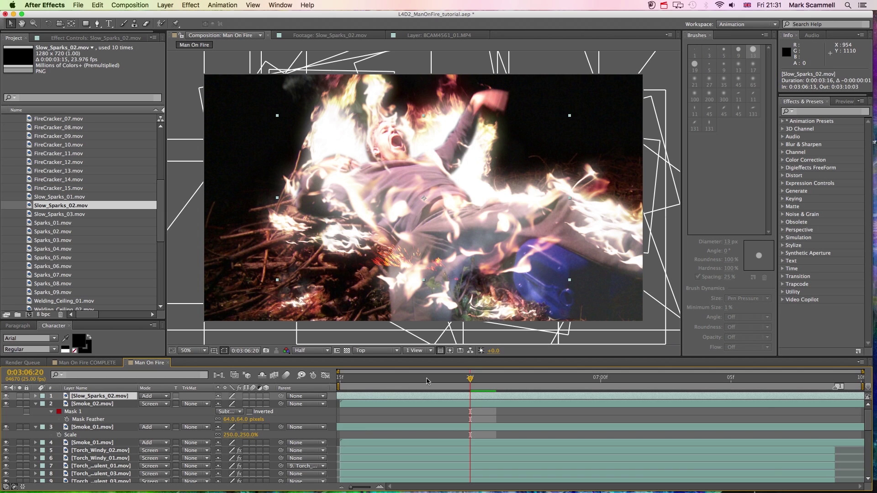
# Start the Slow_Sparks_02.mov layer at 0:03:06:10, scale it to 307%, move it up and preview the sparks.
pyautogui.press('pageup')
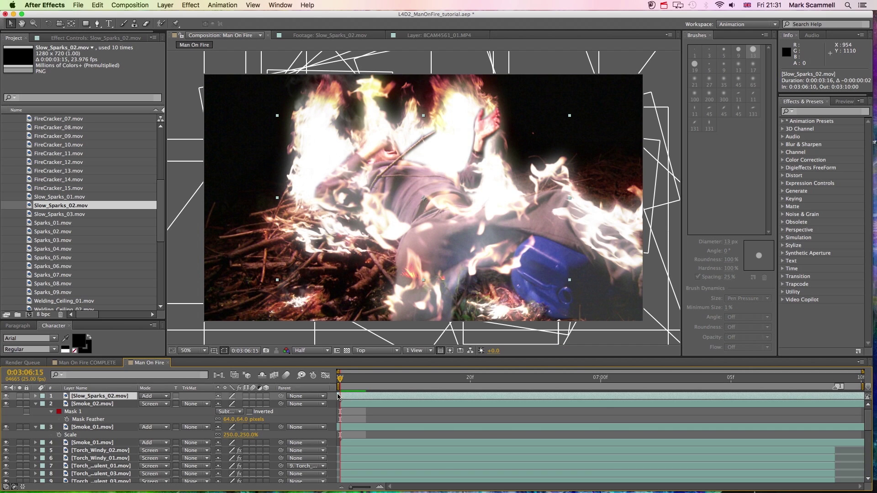
pyautogui.press('s')
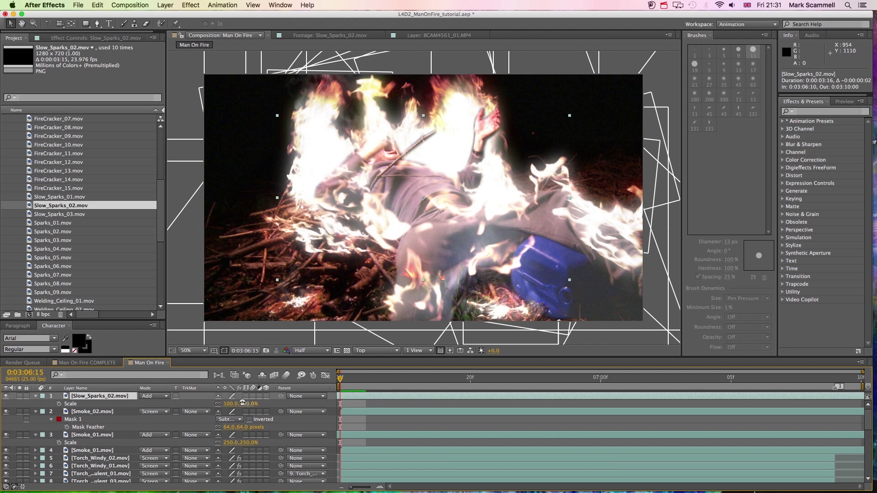
pyautogui.moveTo(242, 403); pyautogui.dragTo(336, 404)
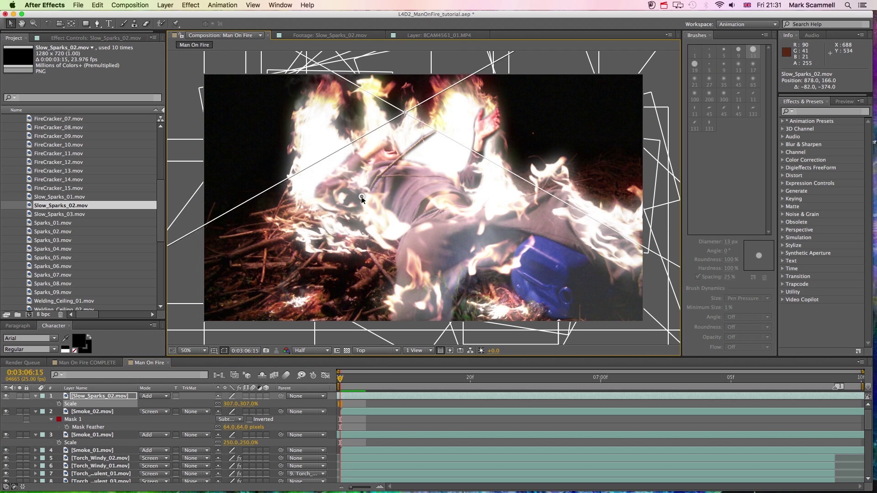
pyautogui.moveTo(363, 208); pyautogui.dragTo(357, 119)
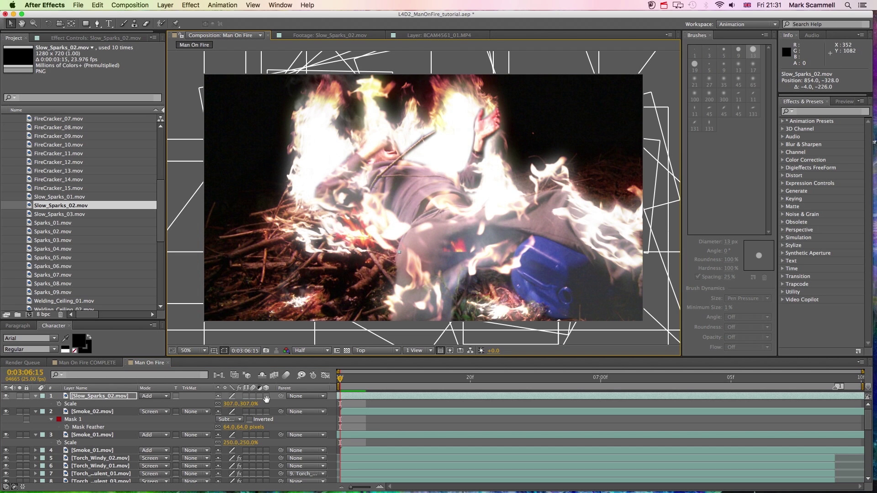
pyautogui.press('space')
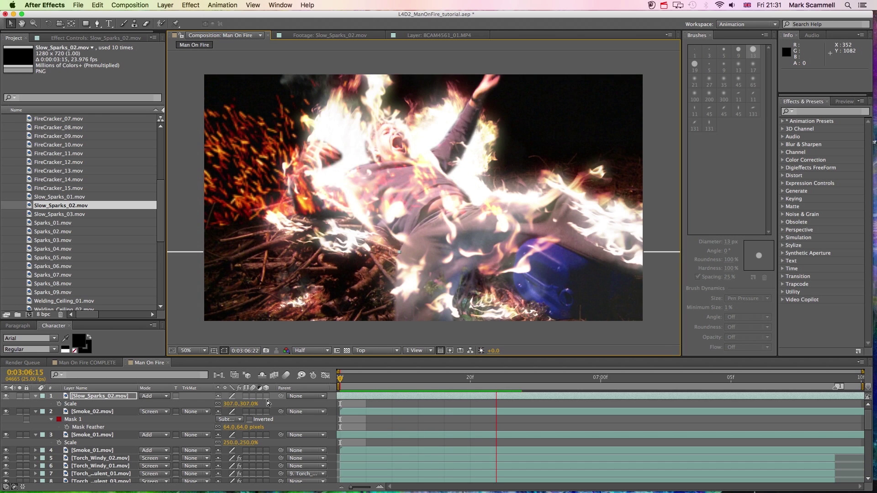
pyautogui.press('space')
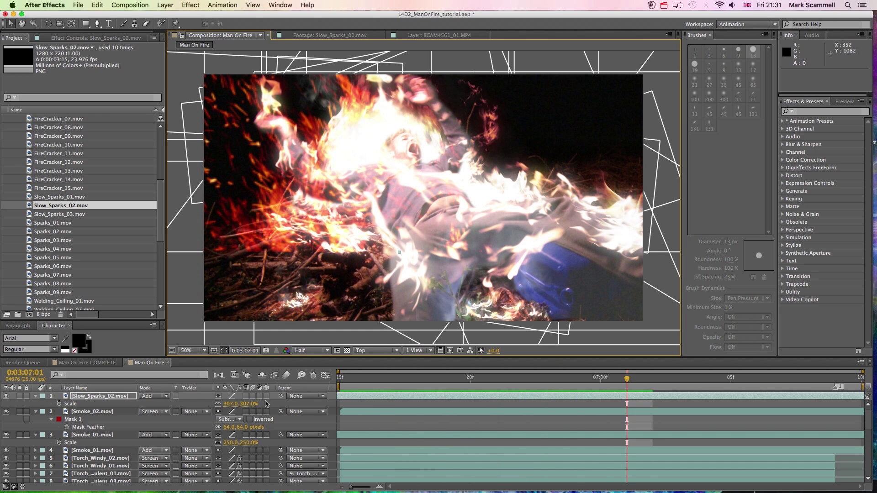
# Place the sparks over the background behind the man at 223% scale, with their layer between Mask and the first Fire_05.mov.
pyautogui.moveTo(307, 288); pyautogui.dragTo(429, 229)
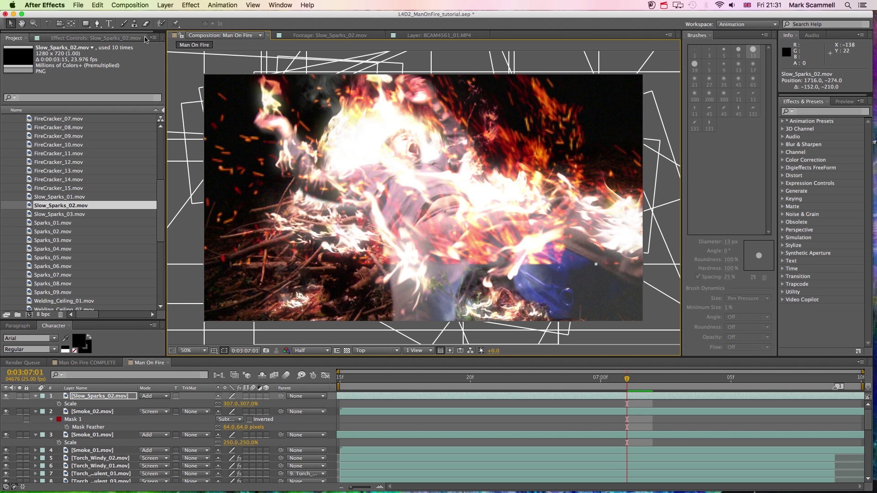
pyautogui.click(97, 24)
pyautogui.click(92, 396)
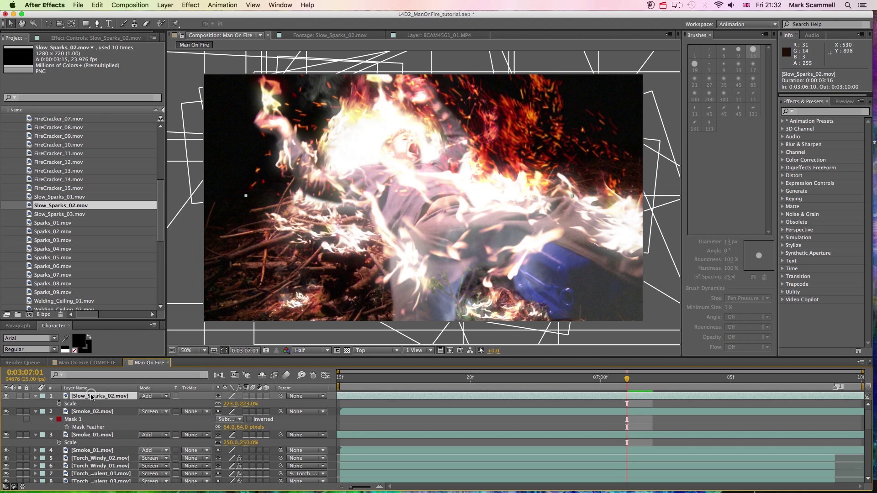
pyautogui.moveTo(91, 396); pyautogui.dragTo(96, 416)
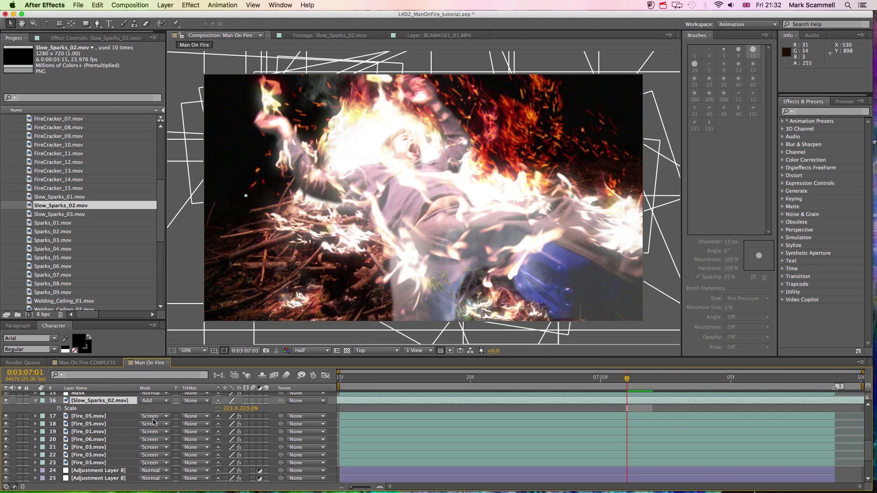
# Shift the sparks slightly left and down behind the man and preview the animation from 0:03:06:15.
pyautogui.moveTo(470, 152); pyautogui.dragTo(453, 157)
pyautogui.press('KP_0')
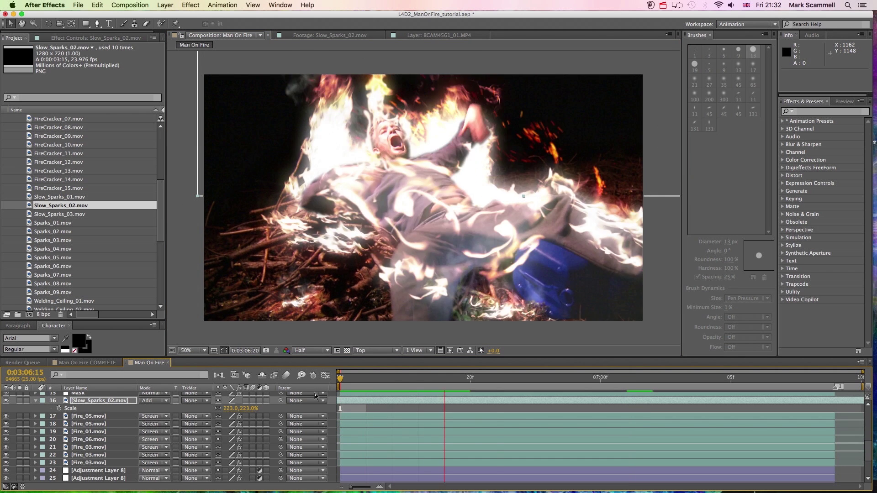
pyautogui.moveTo(495, 166); pyautogui.dragTo(498, 185)
pyautogui.moveTo(353, 380); pyautogui.dragTo(319, 387)
pyautogui.press('KP_0')
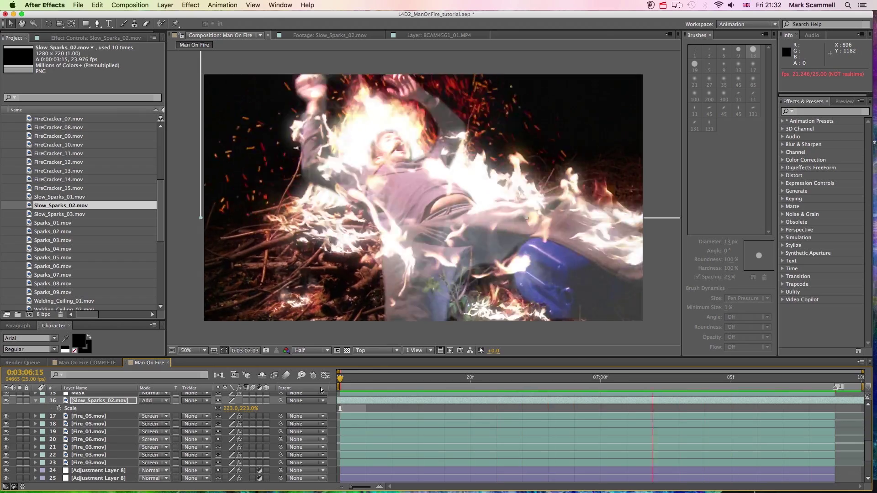
pyautogui.press('space')
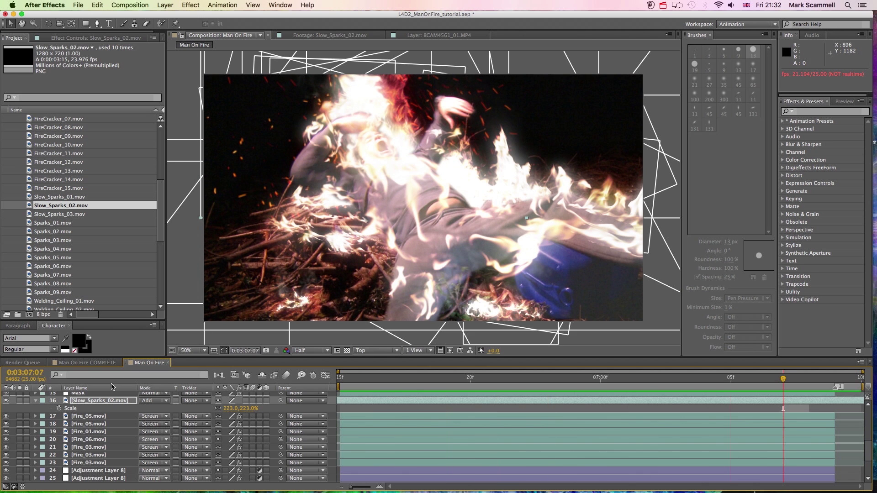
# Set the Slow_Sparks_02.mov layer's blending mode to Screen and preview the result from 0:03:06:15.
pyautogui.click(142, 402)
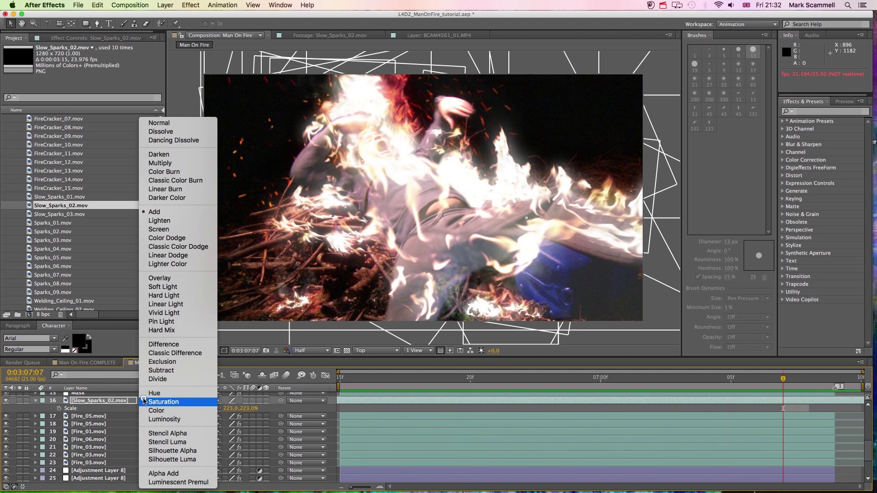
pyautogui.click(172, 234)
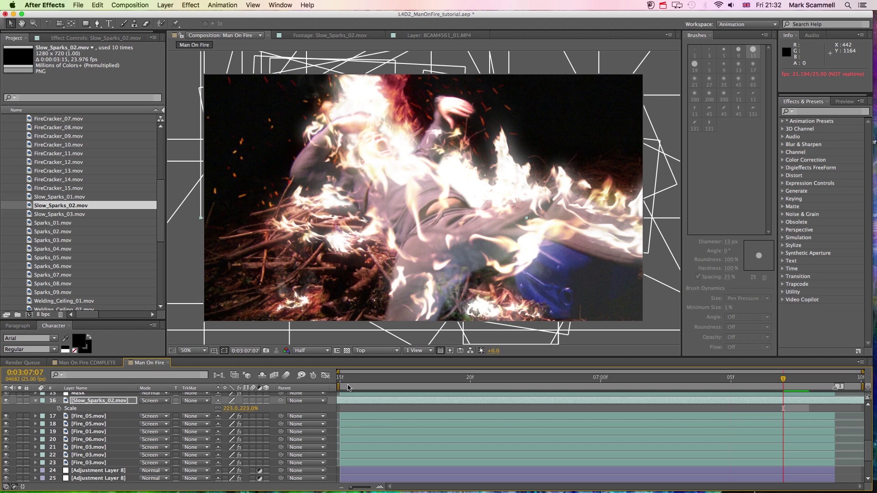
pyautogui.press('space')
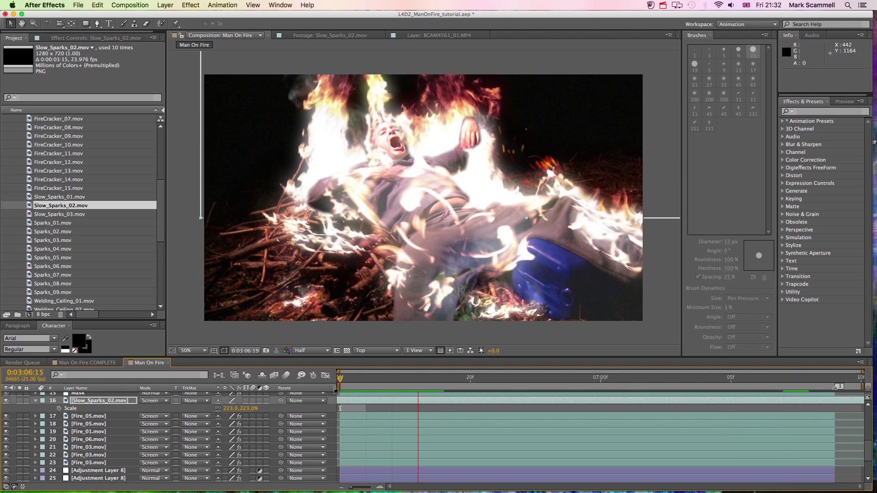
pyautogui.press('space')
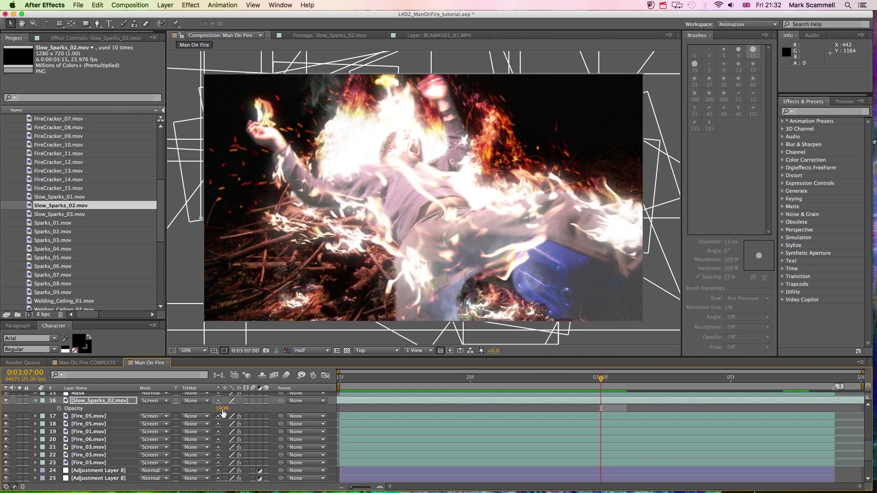
# Try the Slow_Sparks_02.mov layer at 36% opacity, set it to 45% and preview the animation.
pyautogui.moveTo(223, 411); pyautogui.dragTo(210, 410)
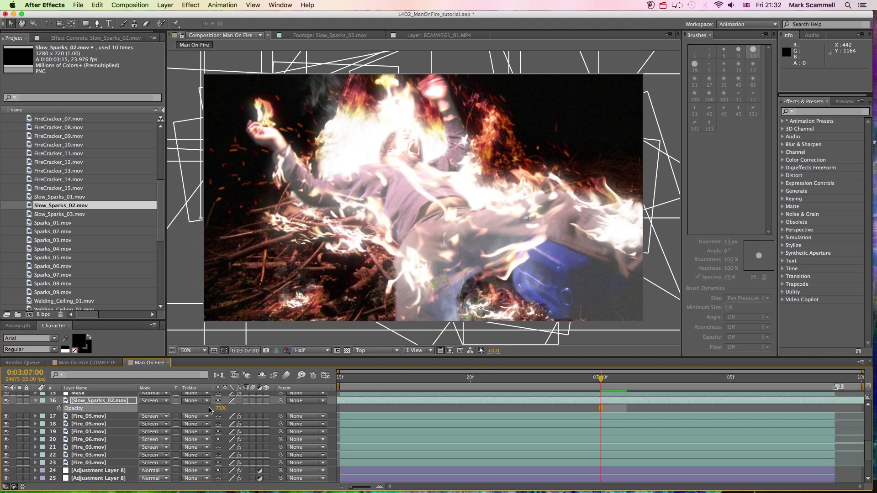
pyautogui.click(204, 409)
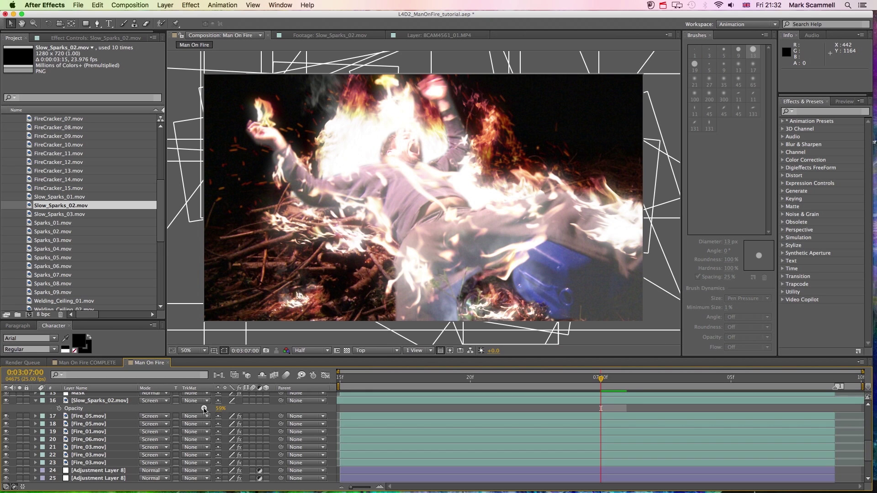
pyautogui.moveTo(217, 414); pyautogui.dragTo(207, 413)
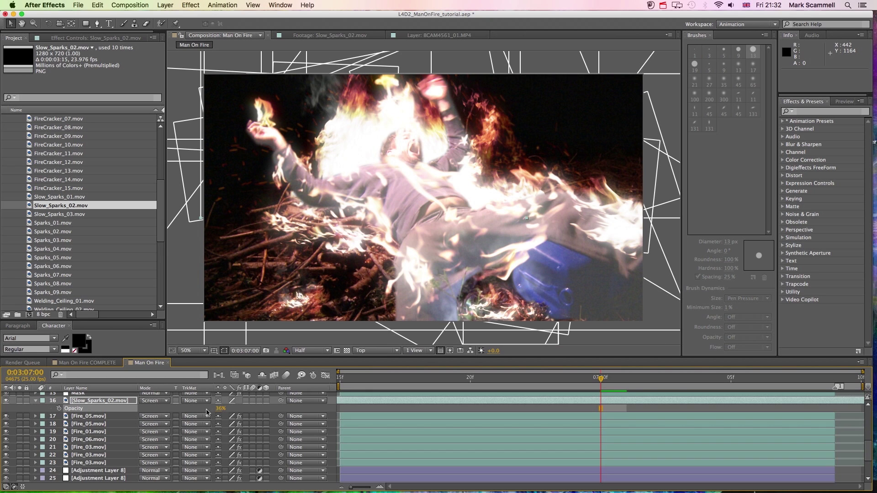
pyautogui.press('space')
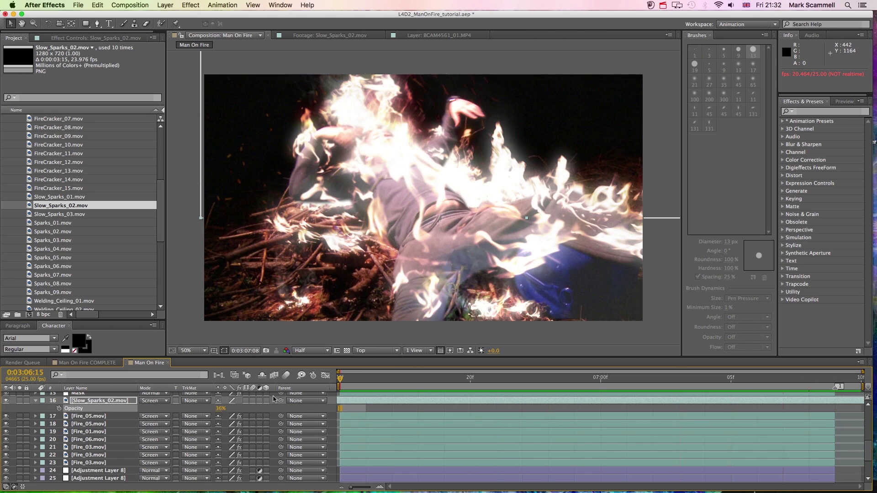
pyautogui.press('space')
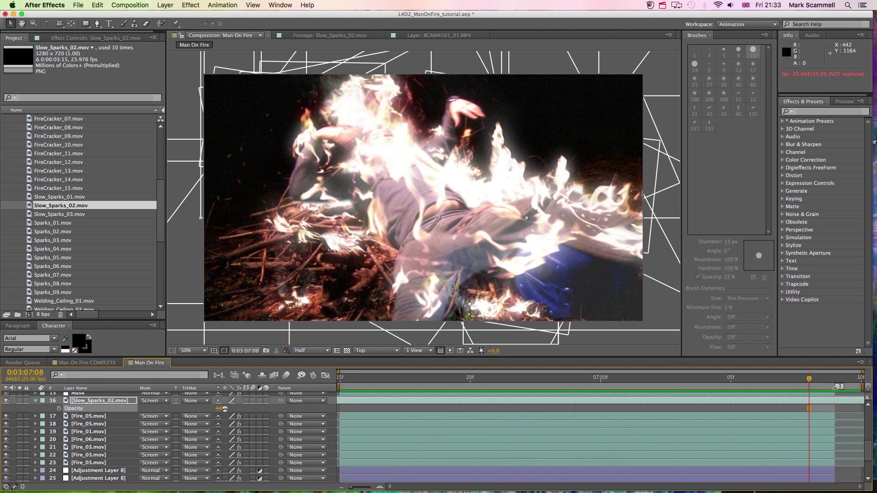
pyautogui.moveTo(226, 410); pyautogui.dragTo(226, 409)
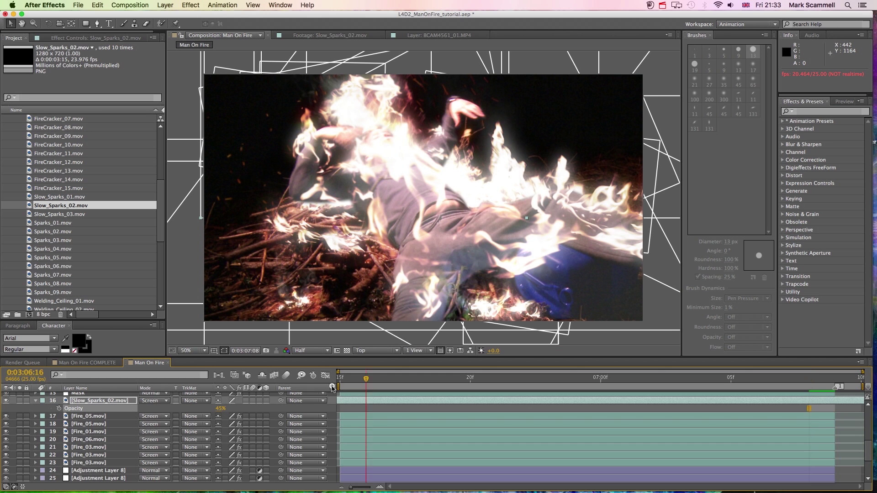
pyautogui.press('space')
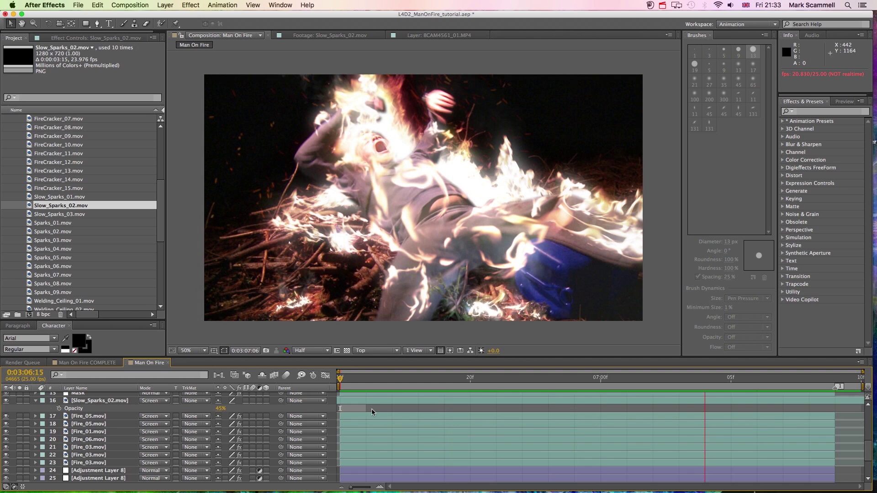
pyautogui.press('space')
# Duplicate Slow_Sparks_02.mov as the top layer starting at 0:03:06:05, move the copy up and left, and preview it.
pyautogui.click(116, 401)
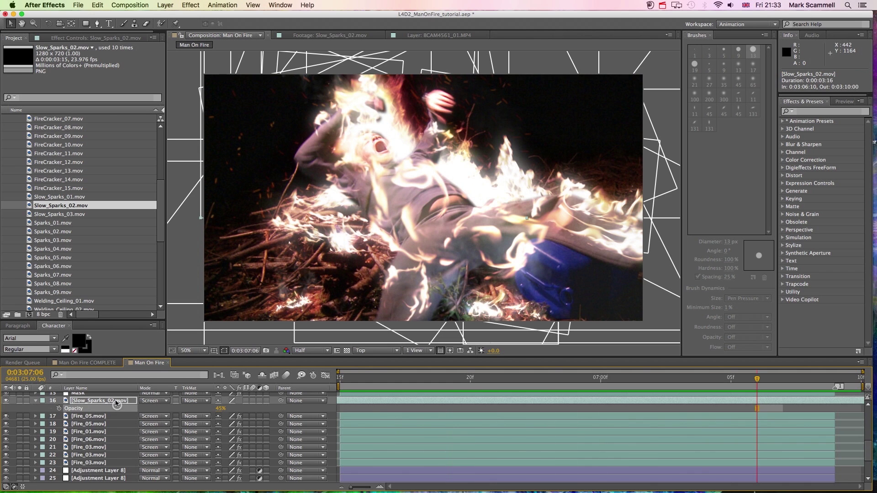
pyautogui.press('super+d')
pyautogui.moveTo(118, 406); pyautogui.dragTo(117, 399)
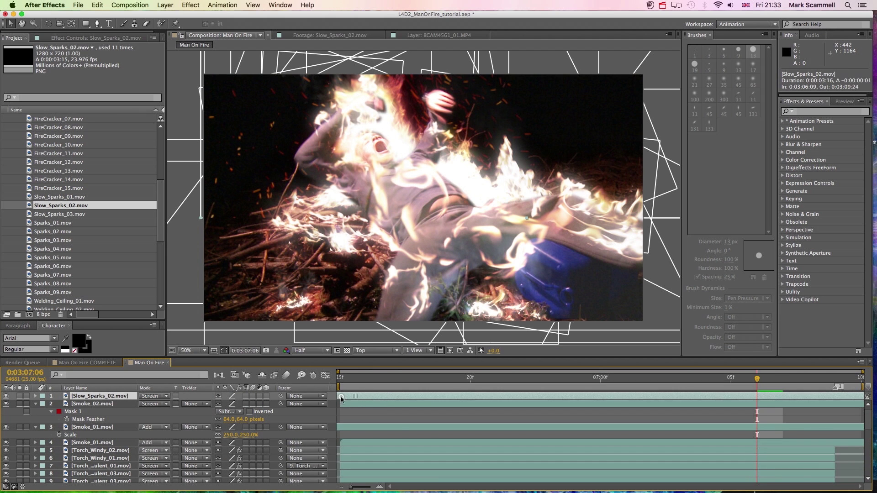
pyautogui.moveTo(367, 218); pyautogui.dragTo(343, 342)
pyautogui.moveTo(387, 393); pyautogui.dragTo(336, 398)
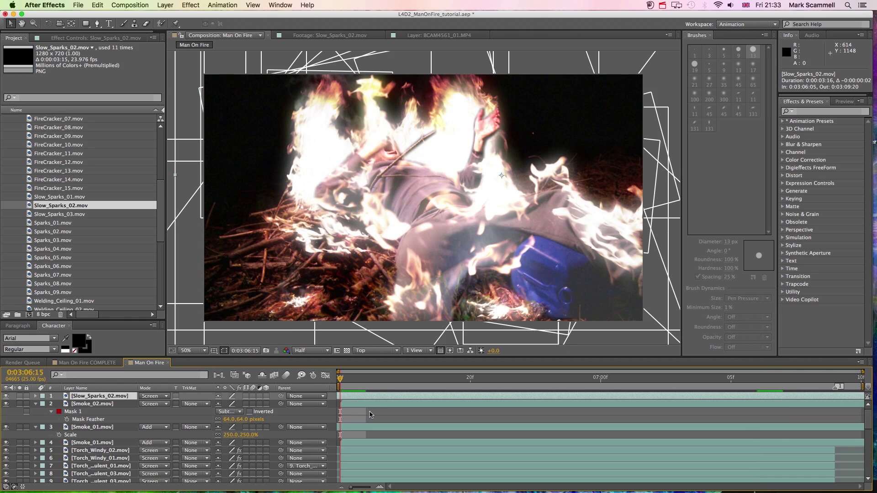
pyautogui.press('space')
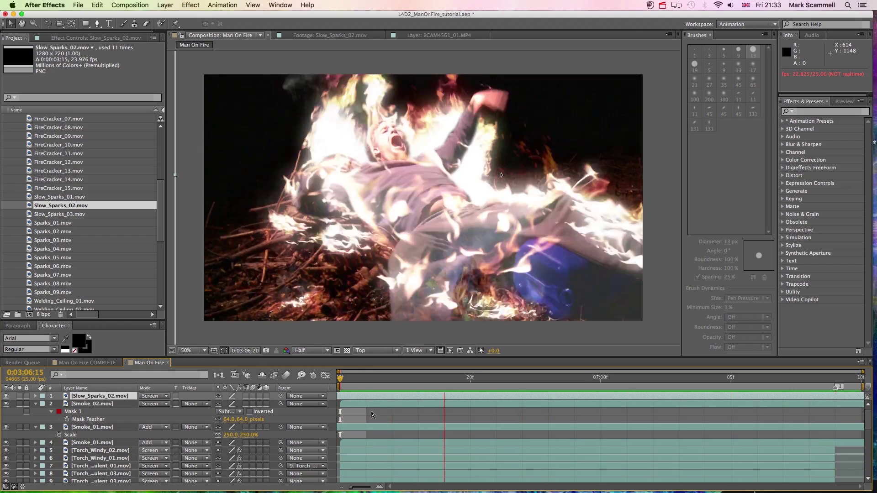
pyautogui.press('space')
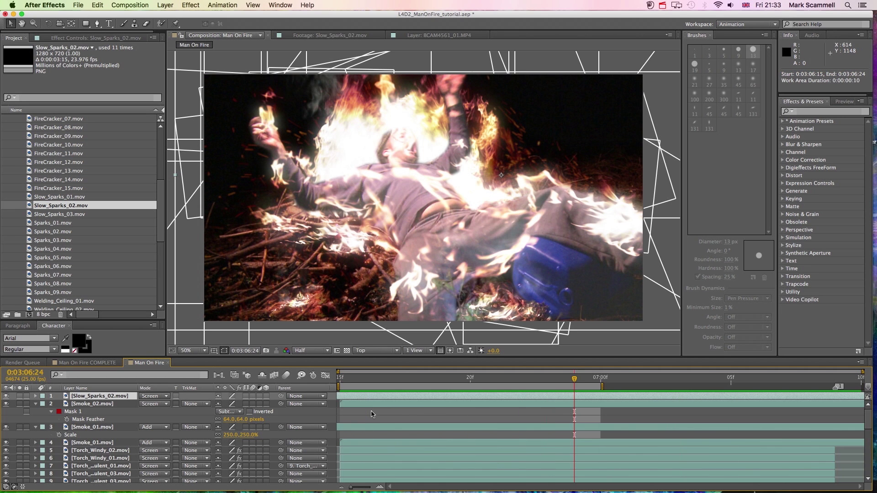
pyautogui.press('super+z')
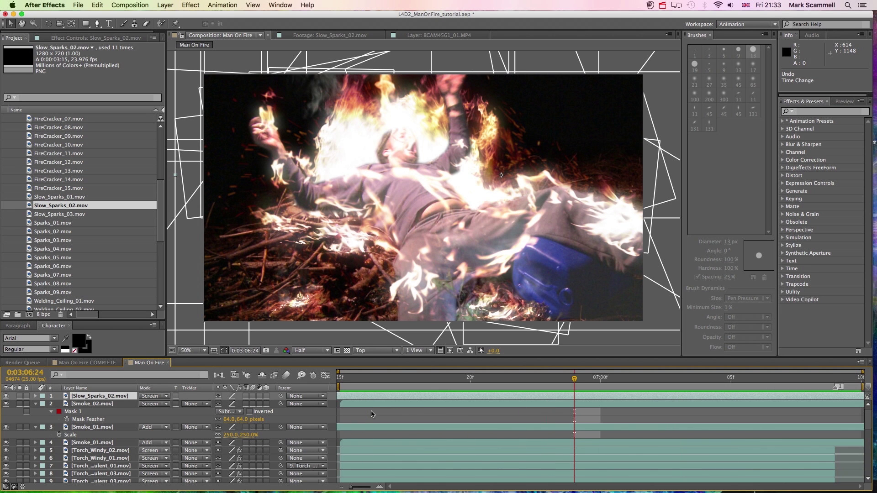
# Add a new adjustment layer above all the other layers in the Man On Fire composition.
pyautogui.click(372, 413)
pyautogui.click(164, 5)
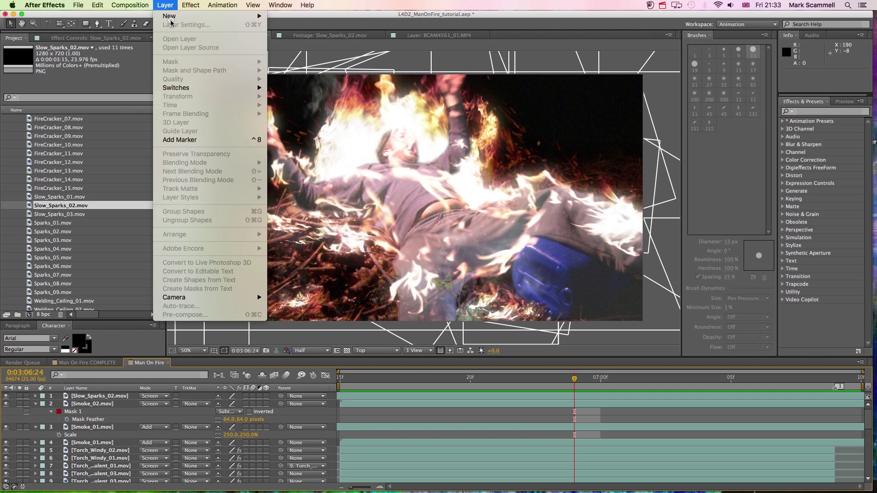
pyautogui.moveTo(173, 16)
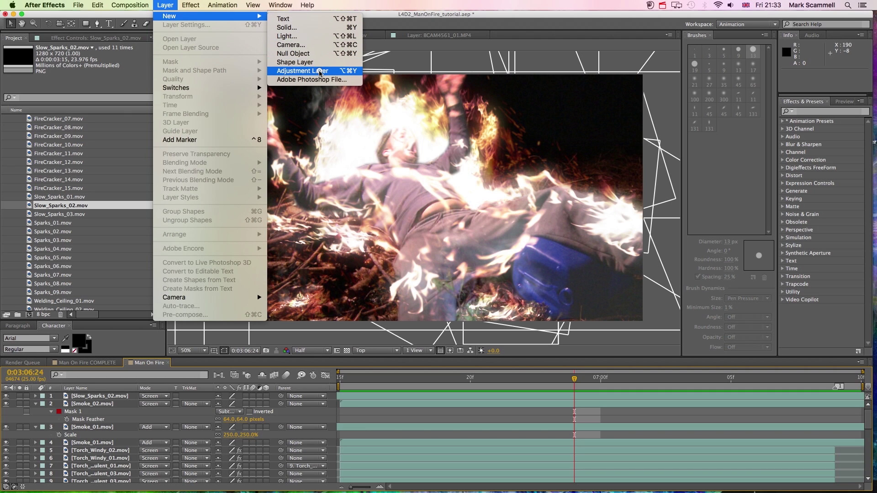
pyautogui.click(320, 72)
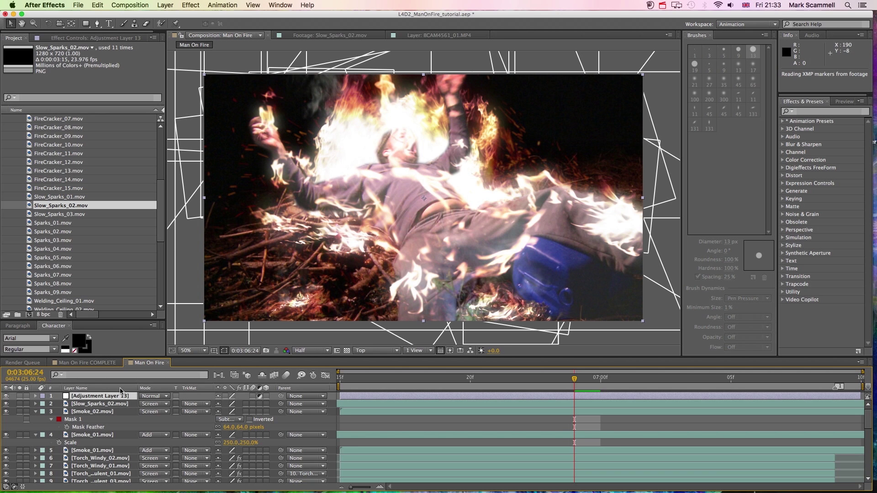
# Apply Video Copilot's Heat Distortion effect to the new adjustment layer, with the time at 0:03:06:15.
pyautogui.click(352, 383)
pyautogui.click(157, 4)
pyautogui.moveTo(180, 3)
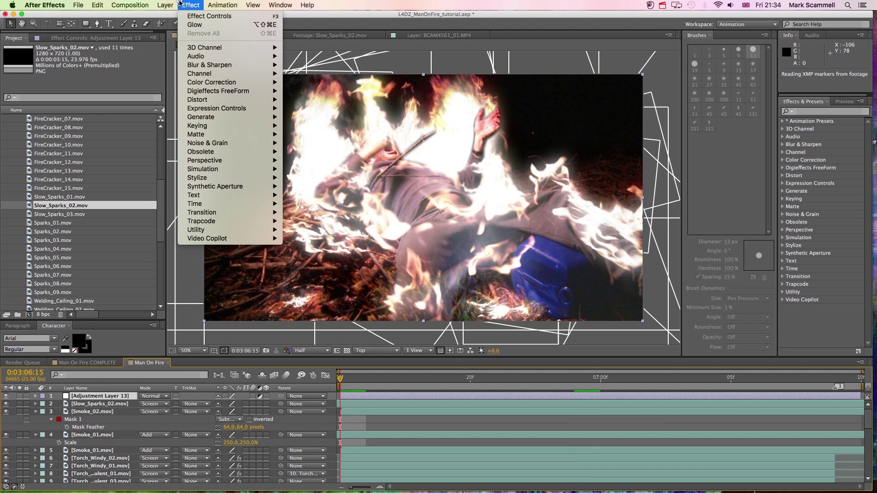
pyautogui.moveTo(268, 241)
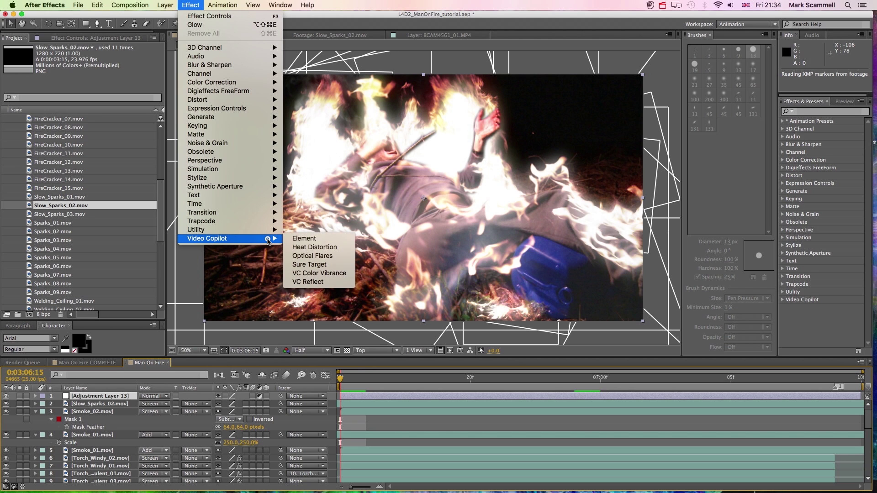
pyautogui.click(314, 247)
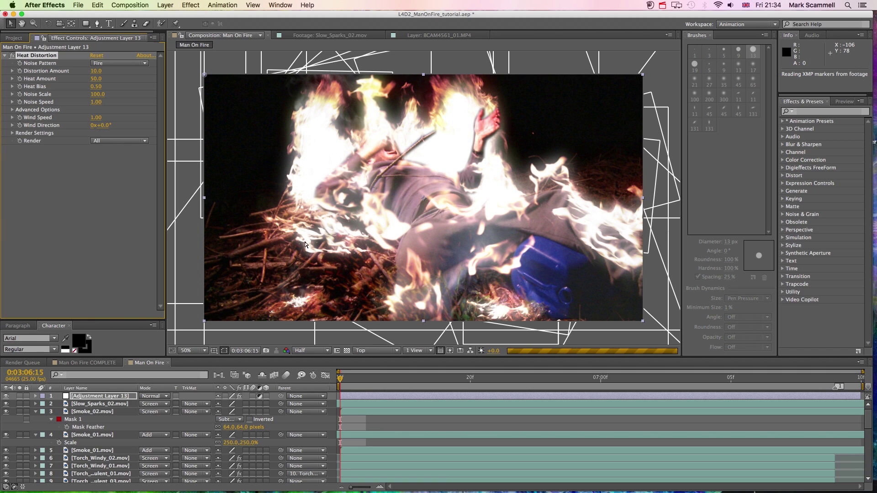
# Solo the heat distortion adjustment layer and the BCAM4561_01.MP4 footage, and preview the distortion on the man alone.
pyautogui.click(126, 72)
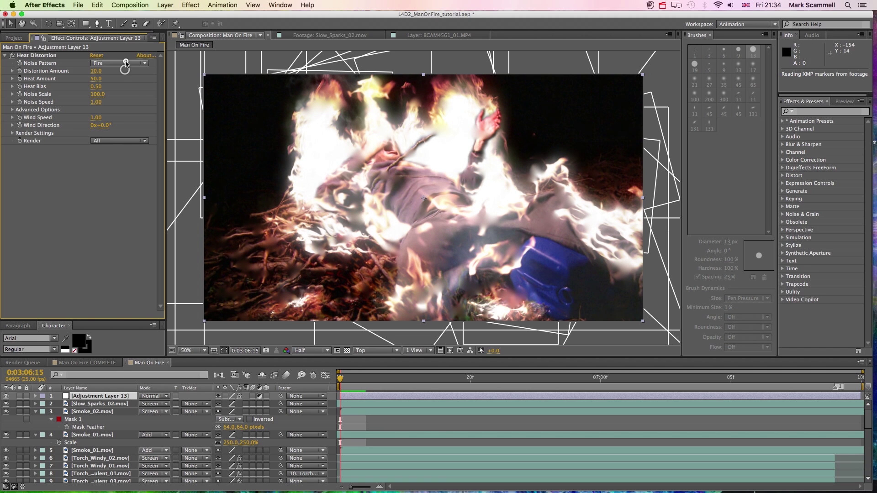
pyautogui.click(21, 396)
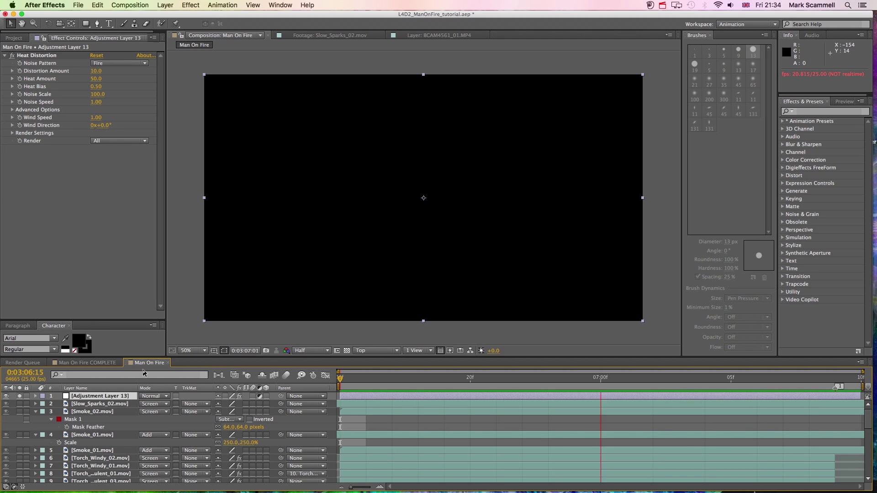
pyautogui.click(18, 396)
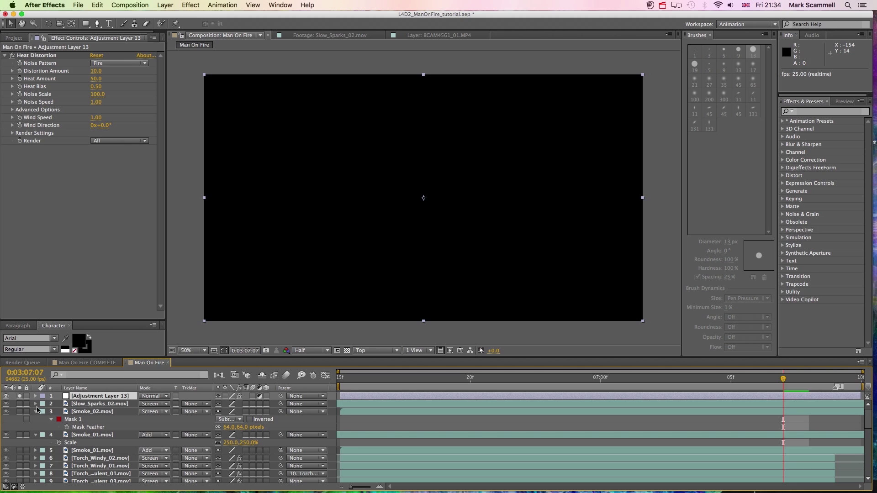
pyautogui.scroll(-5, 38, 409)
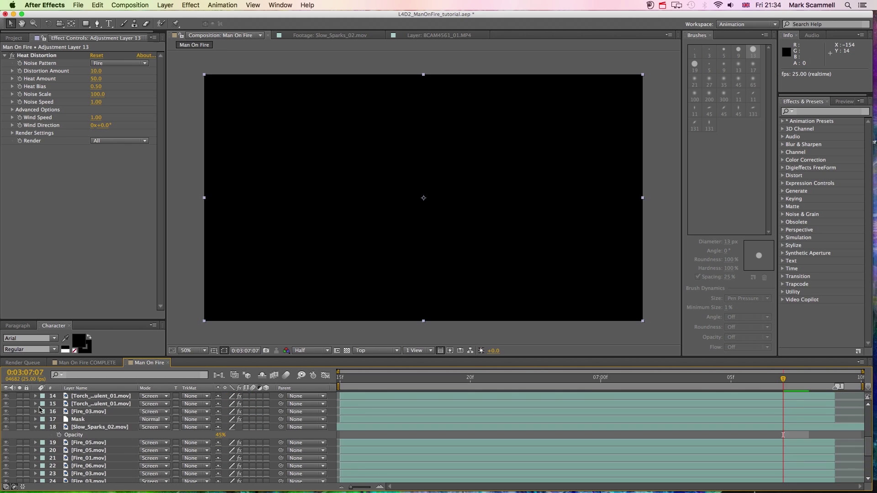
pyautogui.scroll(-4, 40, 409)
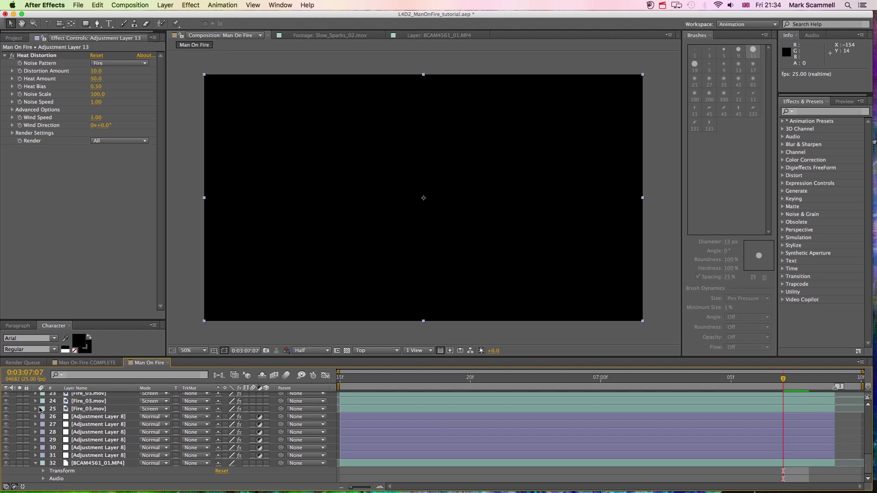
pyautogui.click(20, 463)
pyautogui.scroll(10, 427, 420)
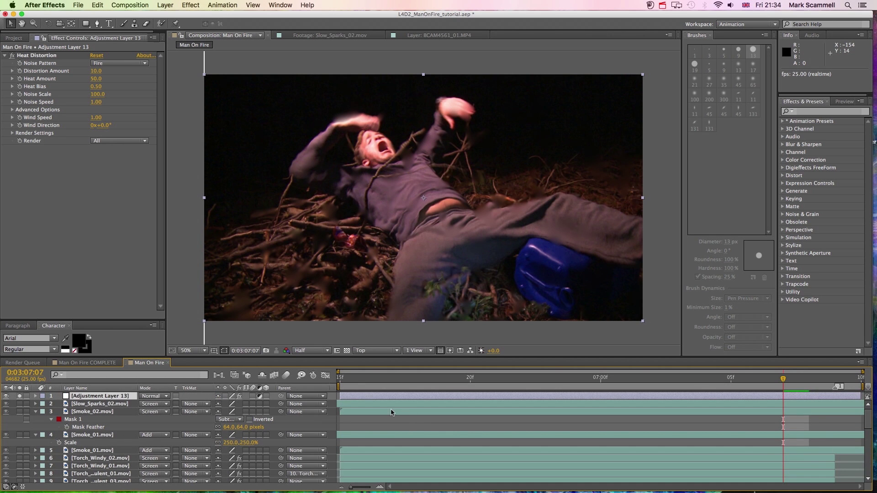
pyautogui.press('KP_0')
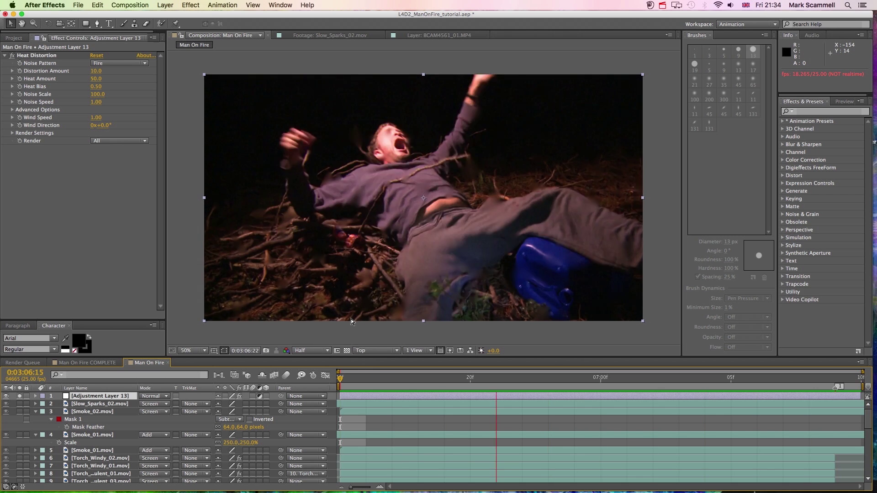
pyautogui.press('space')
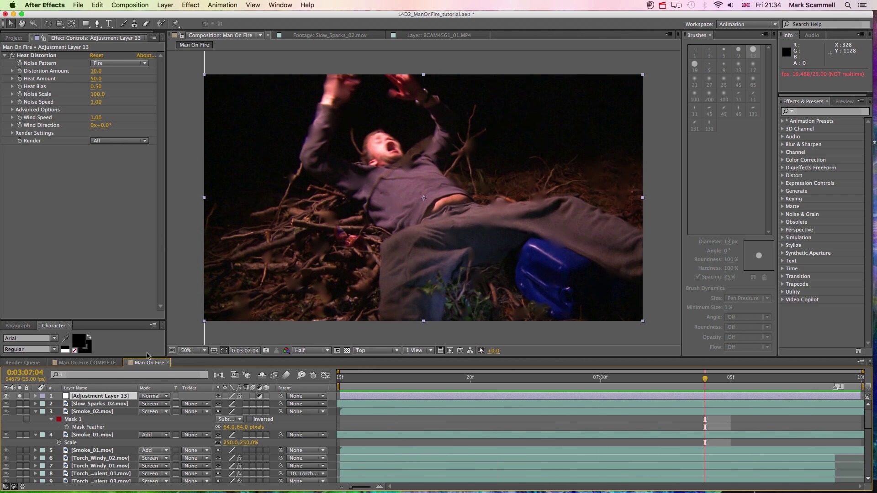
# Draw a closed Pen tool mask around the man and the branches beside him on the heat distortion adjustment layer at 0:03:07:04.
pyautogui.click(97, 23)
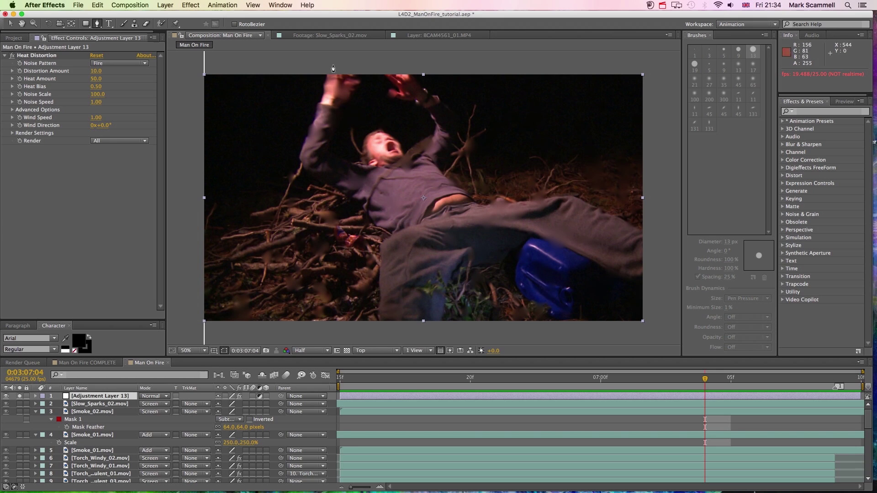
pyautogui.click(323, 79)
pyautogui.click(314, 95)
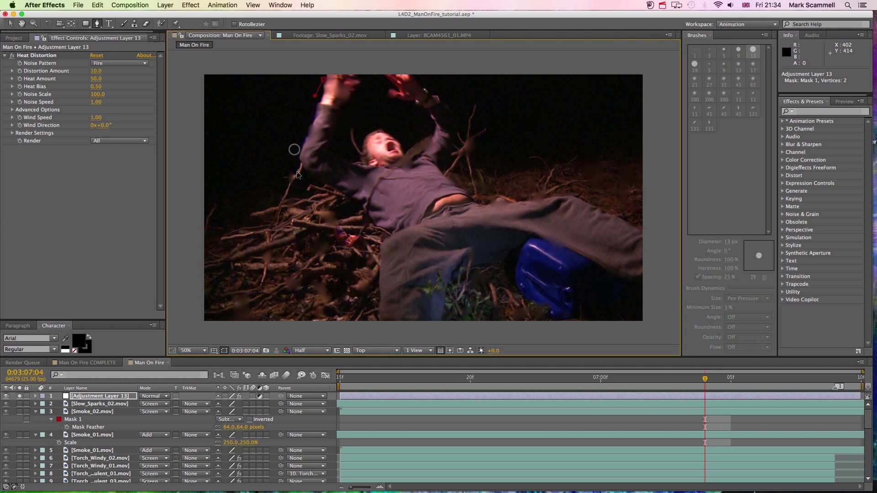
pyautogui.click(294, 141)
pyautogui.click(303, 181)
pyautogui.click(315, 196)
pyautogui.moveTo(295, 203); pyautogui.dragTo(280, 237)
pyautogui.click(271, 247)
pyautogui.click(280, 261)
pyautogui.click(293, 288)
pyautogui.click(336, 307)
pyautogui.click(419, 312)
pyautogui.click(446, 298)
pyautogui.click(463, 277)
pyautogui.click(488, 275)
pyautogui.click(570, 258)
pyautogui.click(604, 251)
pyautogui.click(585, 208)
pyautogui.click(570, 204)
pyautogui.click(559, 203)
pyautogui.click(510, 201)
pyautogui.click(486, 193)
pyautogui.click(488, 156)
pyautogui.click(468, 112)
pyautogui.click(464, 92)
pyautogui.click(459, 67)
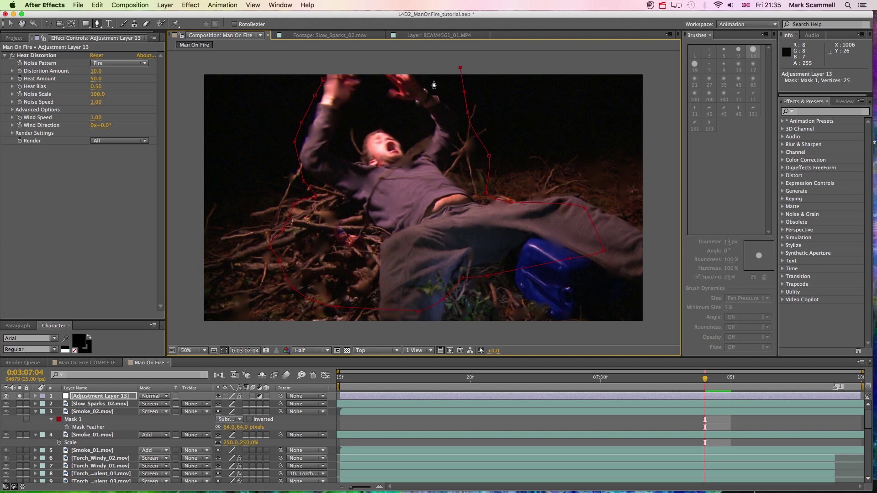
pyautogui.press('super+z')
pyautogui.click(428, 117)
pyautogui.click(406, 106)
pyautogui.click(387, 94)
pyautogui.click(364, 80)
pyautogui.click(332, 72)
pyautogui.click(323, 79)
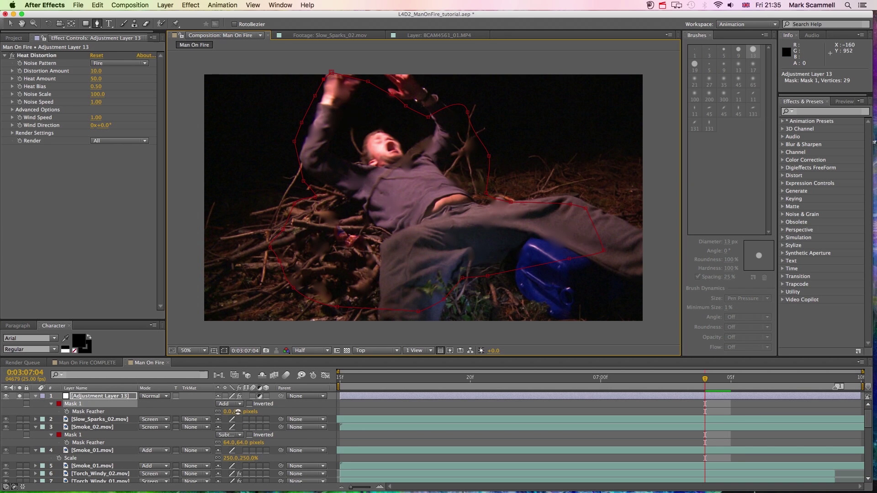
# Set the new mask's feather to 33 pixels and preview the masked distortion from 0:03:06:15.
pyautogui.moveTo(238, 412); pyautogui.dragTo(252, 410)
pyautogui.click(318, 410)
pyautogui.moveTo(365, 378); pyautogui.dragTo(324, 383)
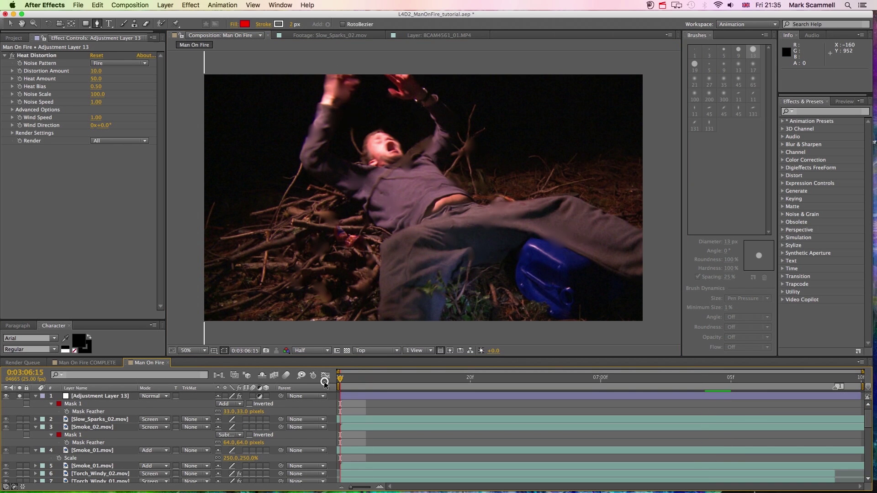
pyautogui.press('space')
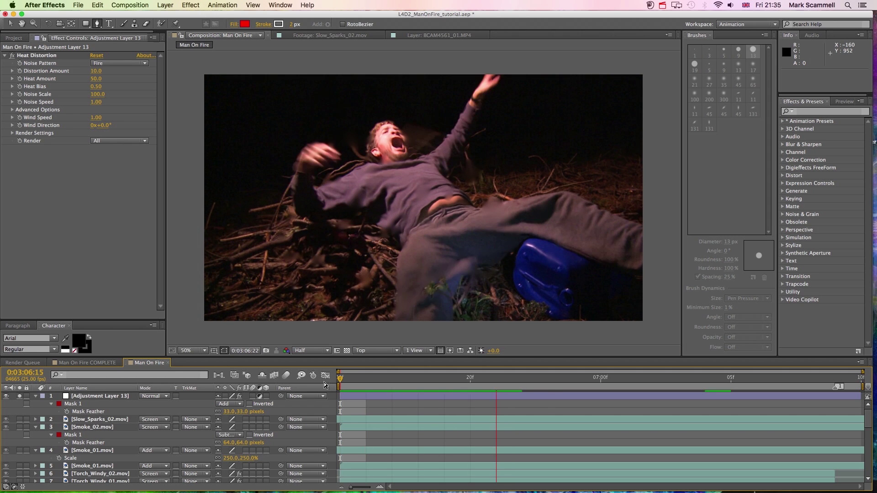
# Set the Distortion Amount of the Heat distort 7 layer's Heat Distortion effect to 8.0.
pyautogui.moveTo(94, 71); pyautogui.dragTo(123, 82)
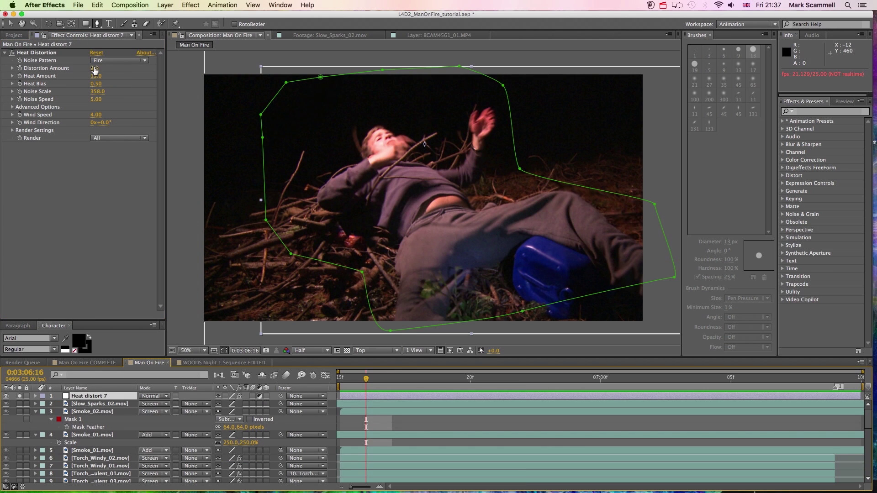
pyautogui.moveTo(95, 70); pyautogui.dragTo(121, 69)
pyautogui.click(100, 78)
pyautogui.click(130, 69)
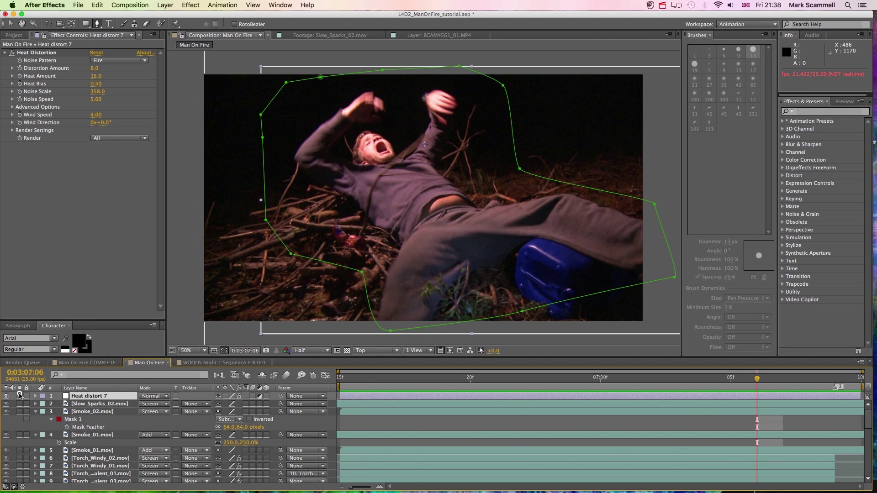
# Turn off solo for Heat distort 7 and BCAM4561_01.MP4, and preview the full composite from 0:03:06:15.
pyautogui.scroll(-10, 23, 424)
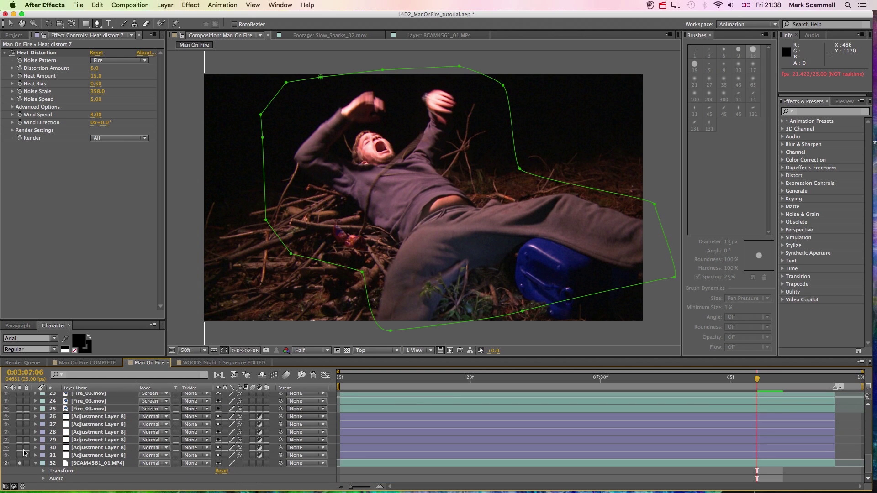
pyautogui.click(20, 463)
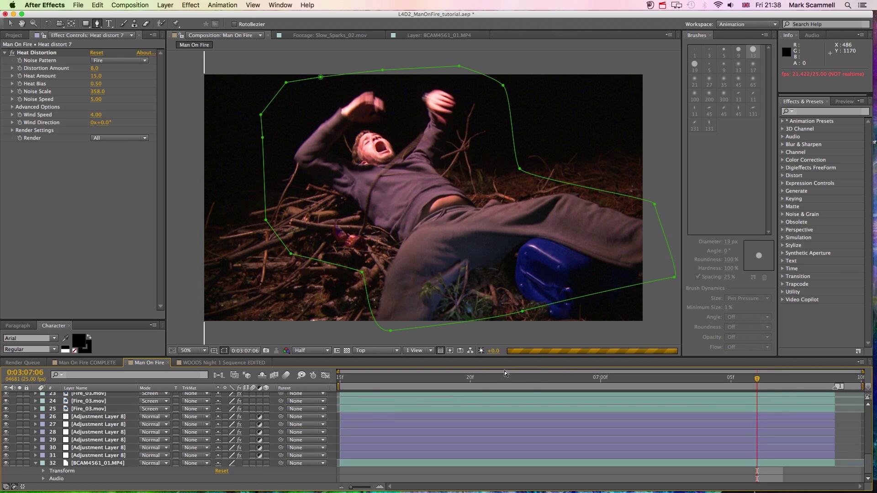
pyautogui.click(350, 383)
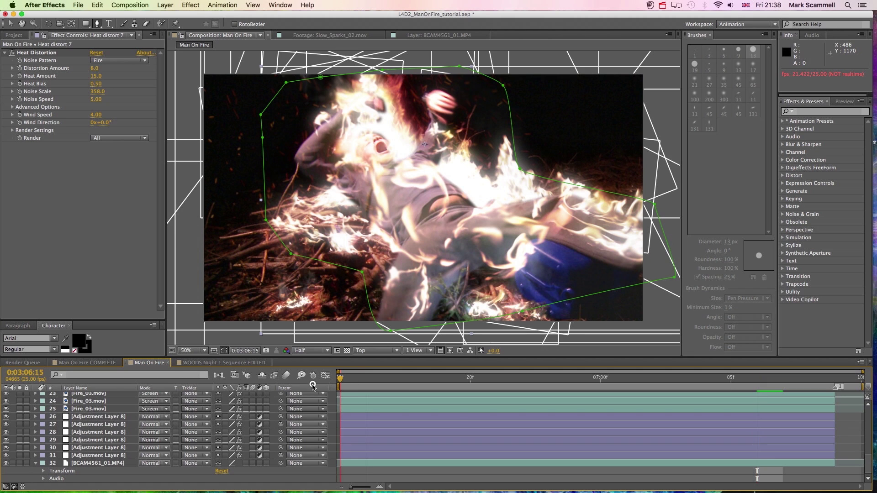
pyautogui.press('space')
pyautogui.press('g')
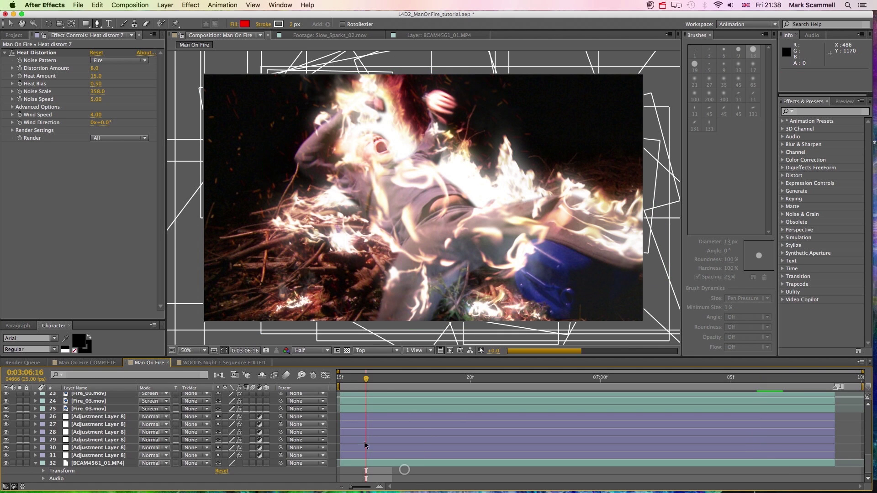
pyautogui.press('space')
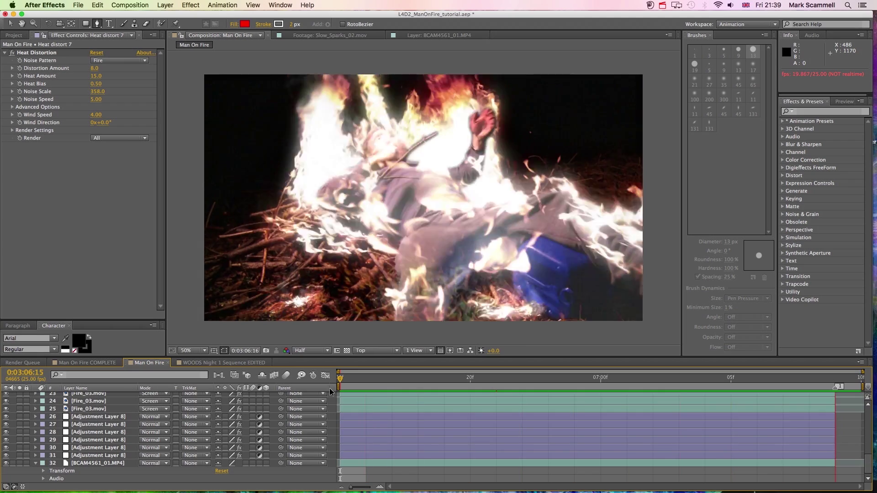
pyautogui.press('space')
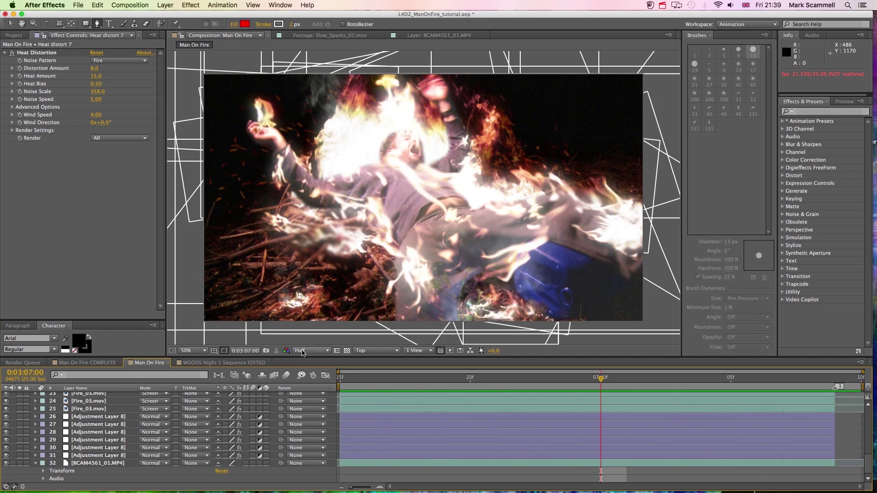
# Add a new adjustment layer above the Heat distort 7 layer in the Man On Fire composition.
pyautogui.scroll(10, 196, 443)
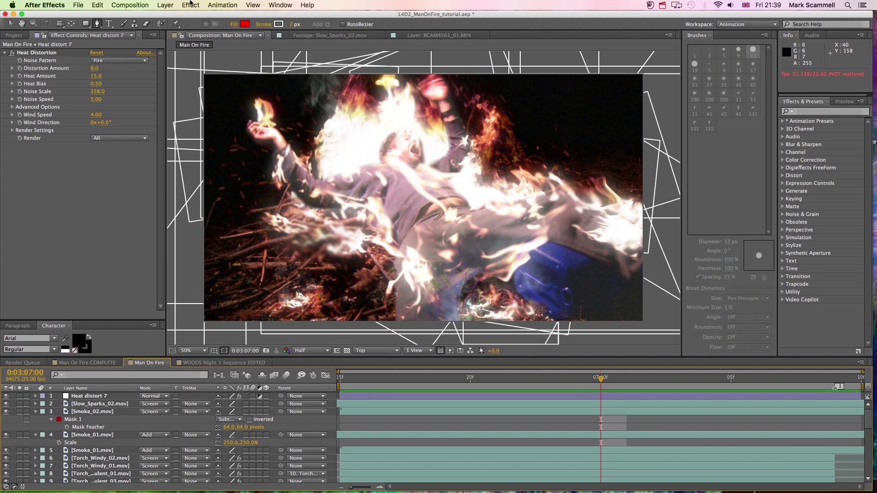
pyautogui.click(165, 5)
pyautogui.moveTo(182, 16)
pyautogui.click(325, 71)
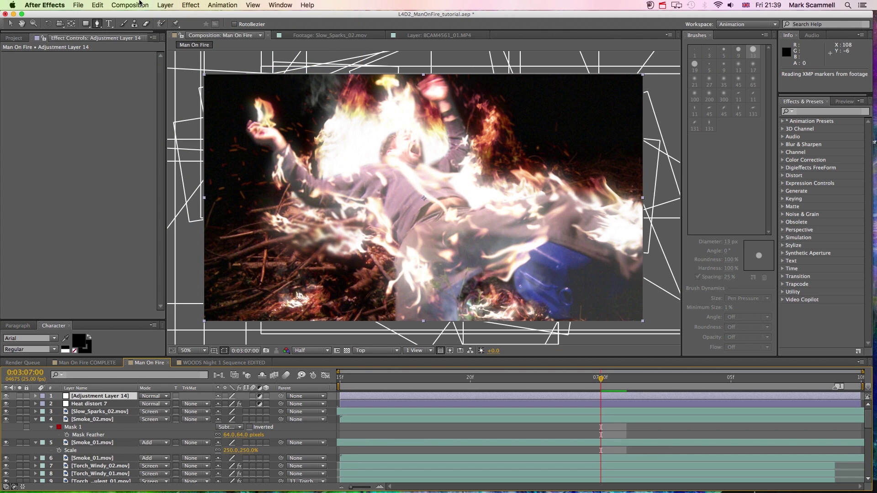
# Apply Photo Filter with Warming Filter (85) to the new adjustment layer and set its density to 51%.
pyautogui.click(199, 4)
pyautogui.moveTo(245, 94)
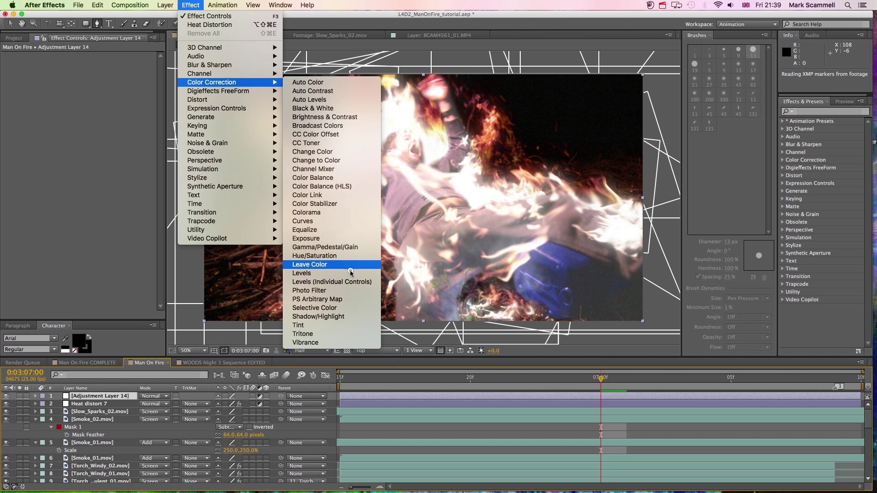
pyautogui.click(327, 291)
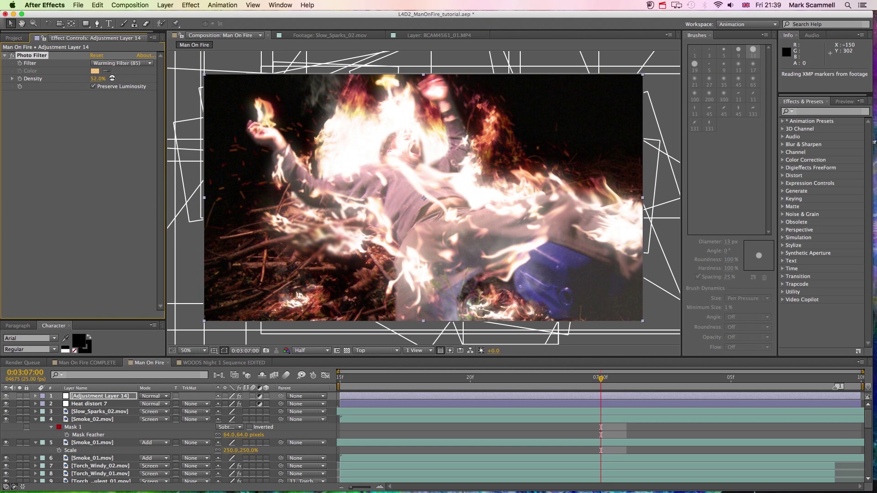
pyautogui.moveTo(111, 78); pyautogui.dragTo(113, 80)
pyautogui.click(100, 79)
pyautogui.click(92, 144)
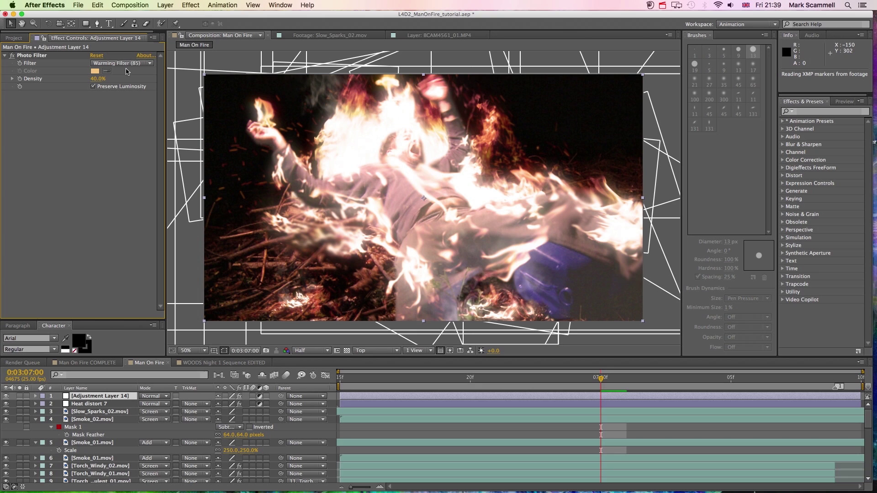
pyautogui.moveTo(100, 81); pyautogui.dragTo(100, 78)
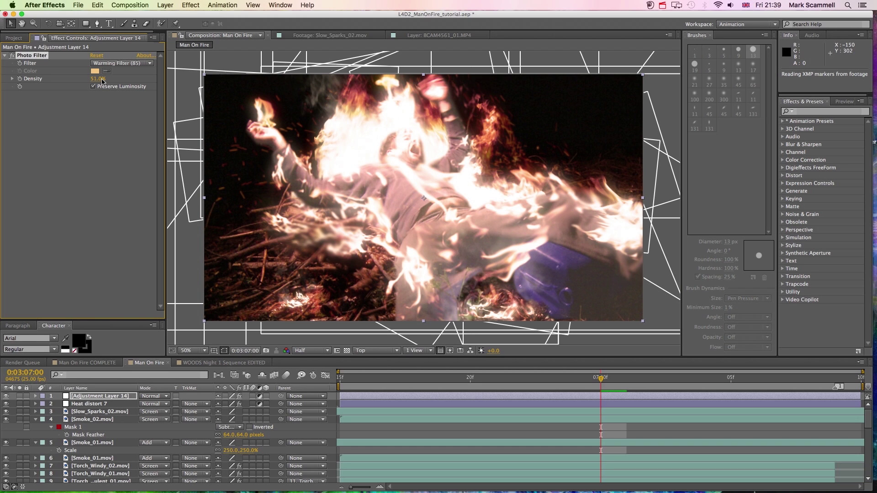
# Add Brightness & Contrast to the same adjustment layer, try a brightness of 10, and set it to 15.
pyautogui.click(188, 4)
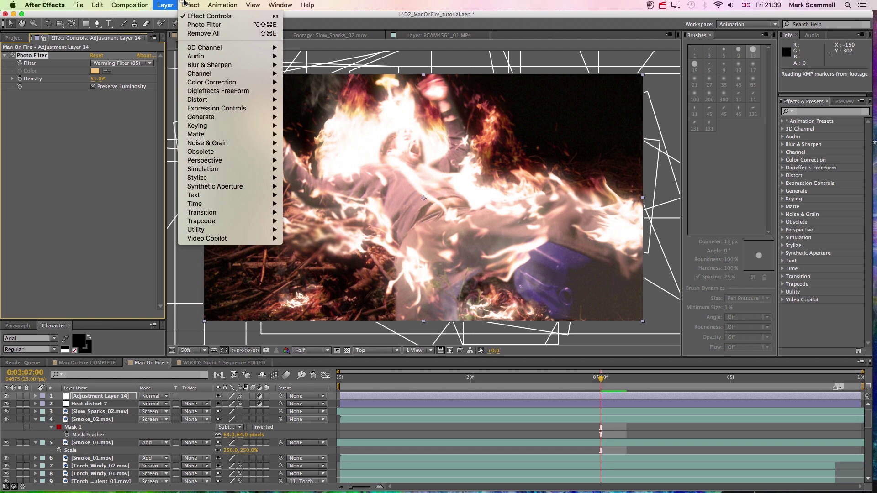
pyautogui.moveTo(244, 82)
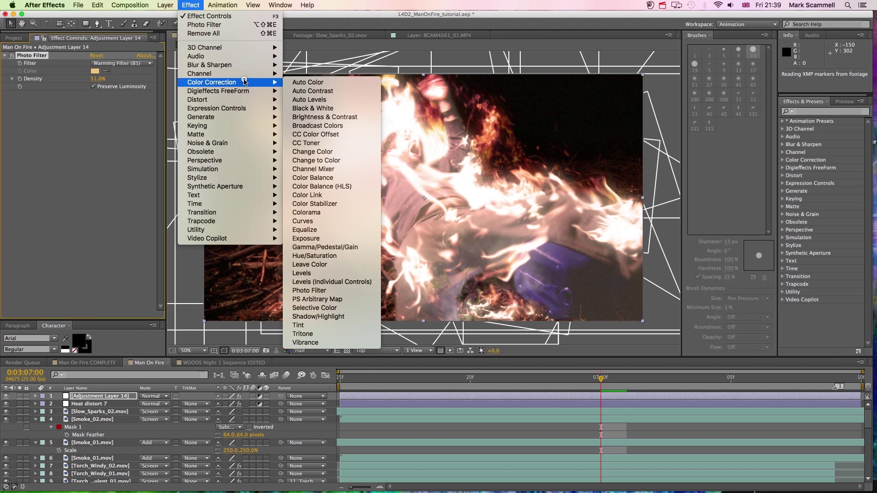
pyautogui.click(324, 117)
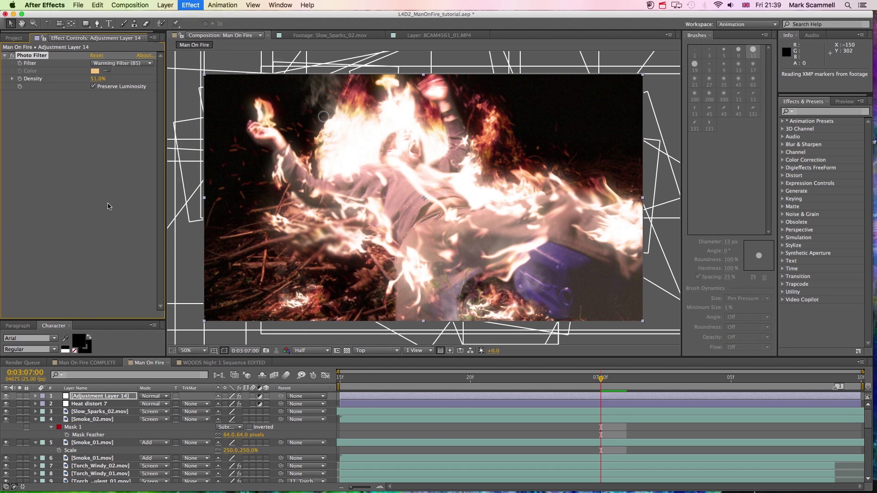
pyautogui.click(94, 102)
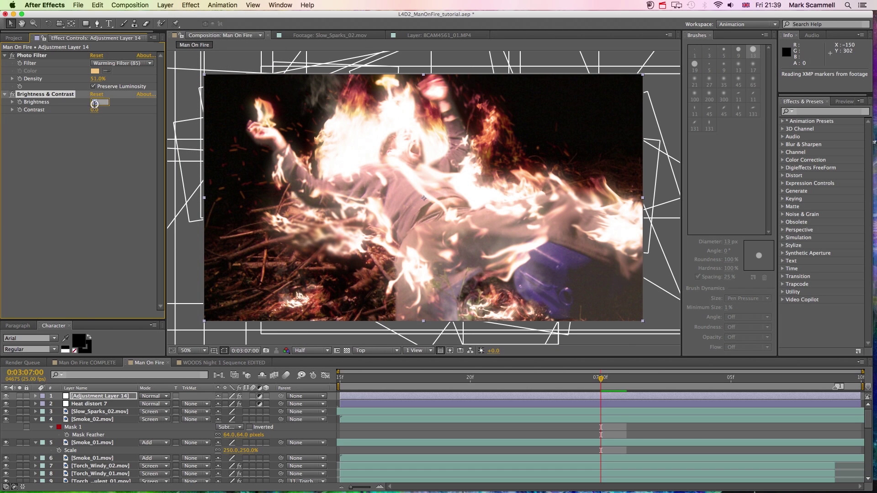
pyautogui.write('10')
pyautogui.press('Return')
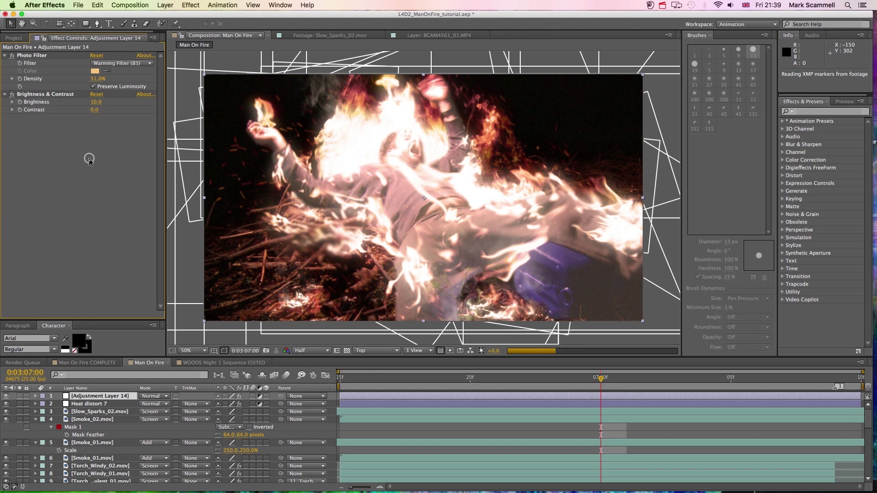
pyautogui.click(98, 103)
pyautogui.write('15')
pyautogui.press('Return')
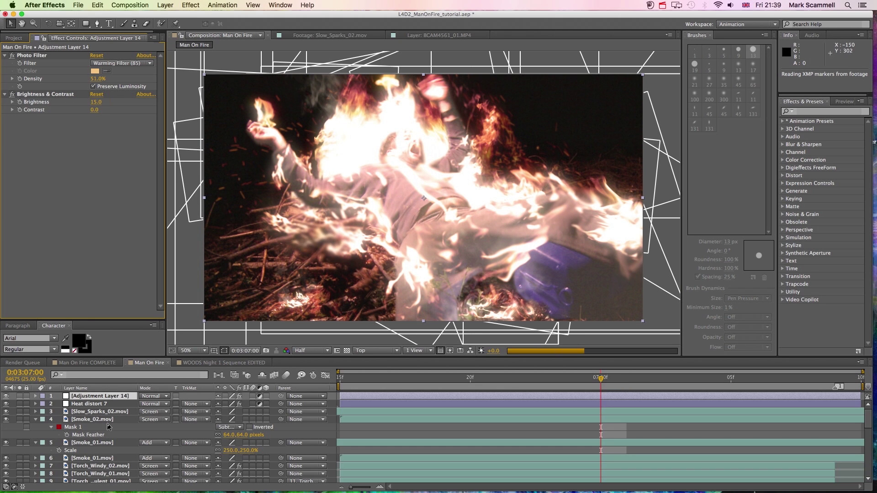
# Add the expression wiggle (5,10) to the Position of Adjustment Layer 14.
pyautogui.press('p')
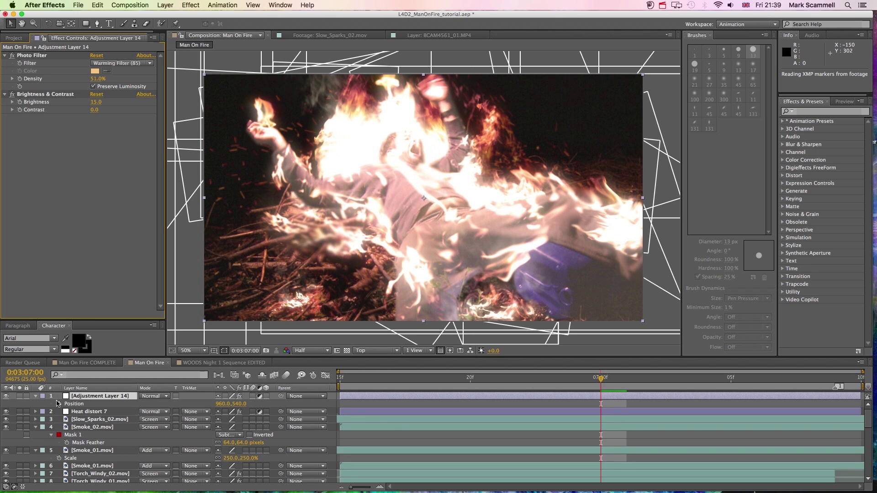
pyautogui.keyDown('alt'); pyautogui.click(59, 404); pyautogui.keyUp('alt')
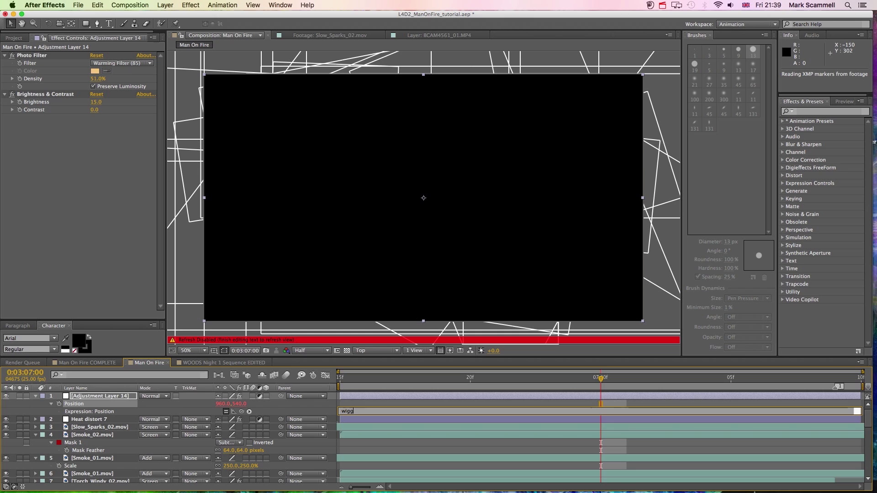
pyautogui.write('le (5,')
pyautogui.write('0)')
pyautogui.click(345, 404)
# Preview the wiggle motion on the full composite from 0:03:06:15.
pyautogui.click(340, 380)
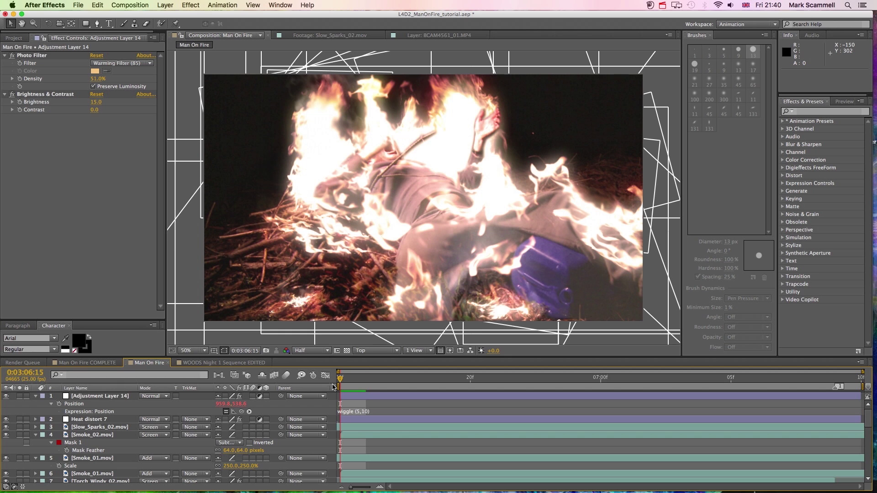
pyautogui.press('KP_0')
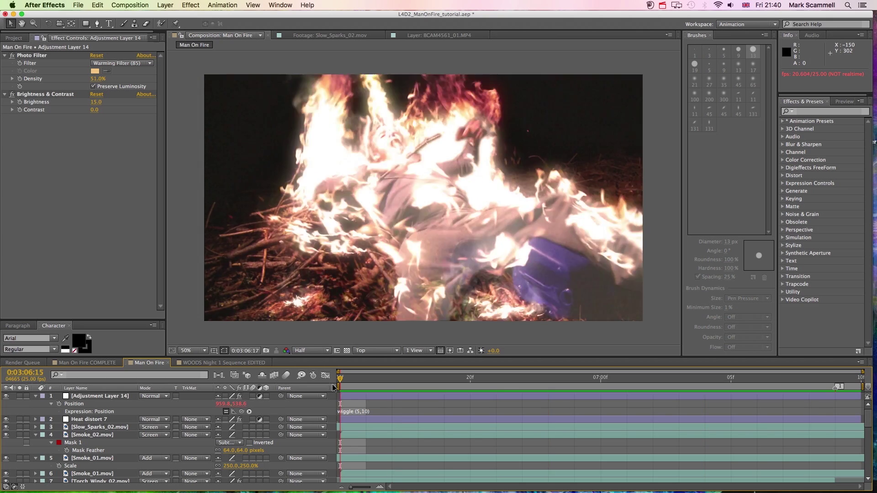
pyautogui.press('space')
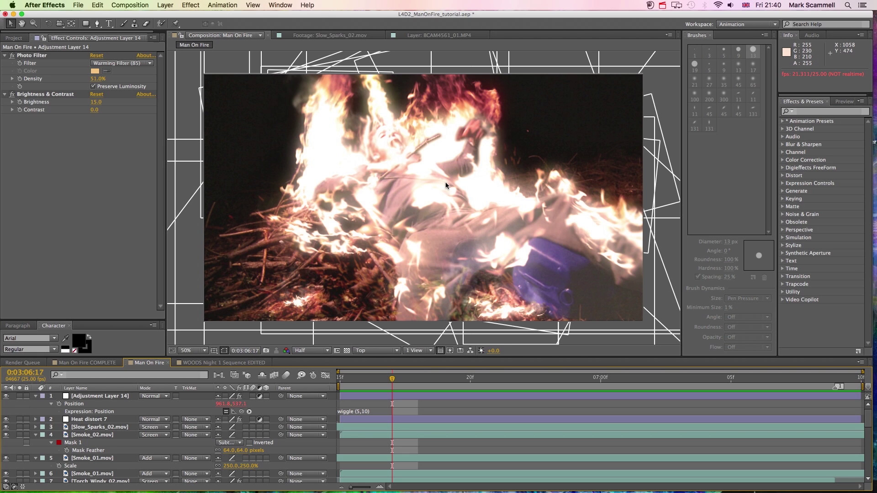
# Duplicate the BCAM4561_01.MP4 footage layer at the base of the layer stack.
pyautogui.scroll(-10, 124, 457)
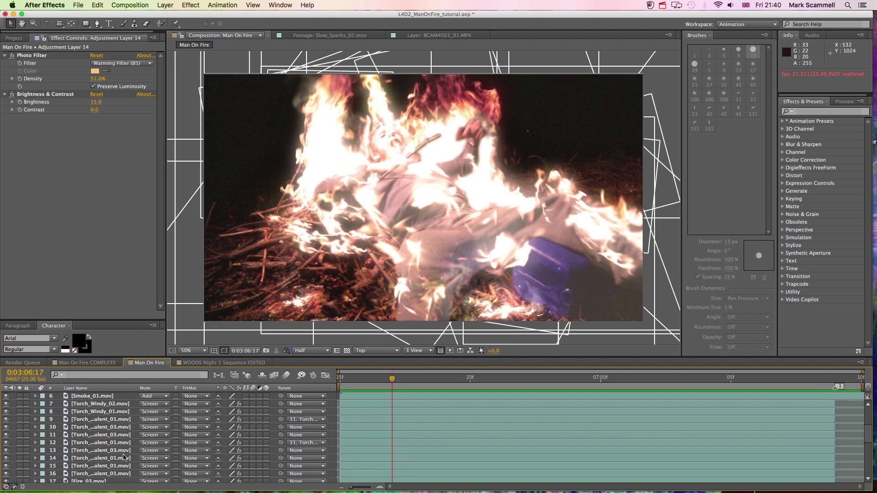
pyautogui.scroll(4, 124, 457)
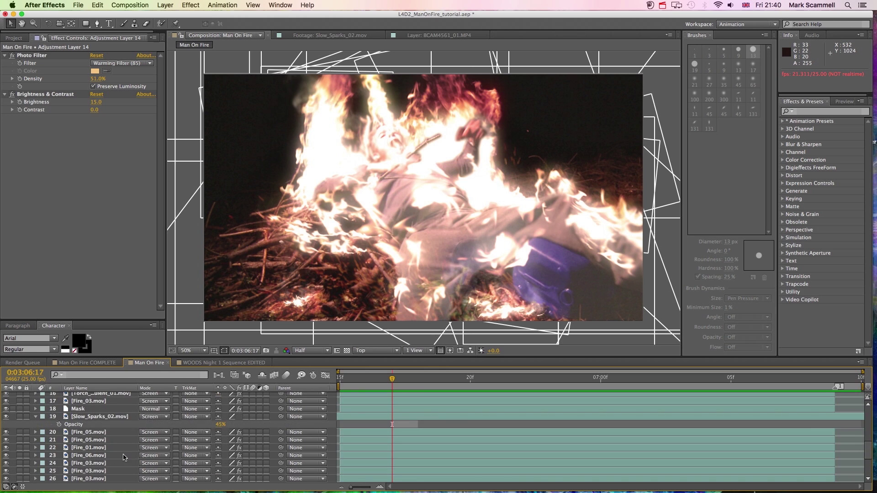
pyautogui.click(91, 425)
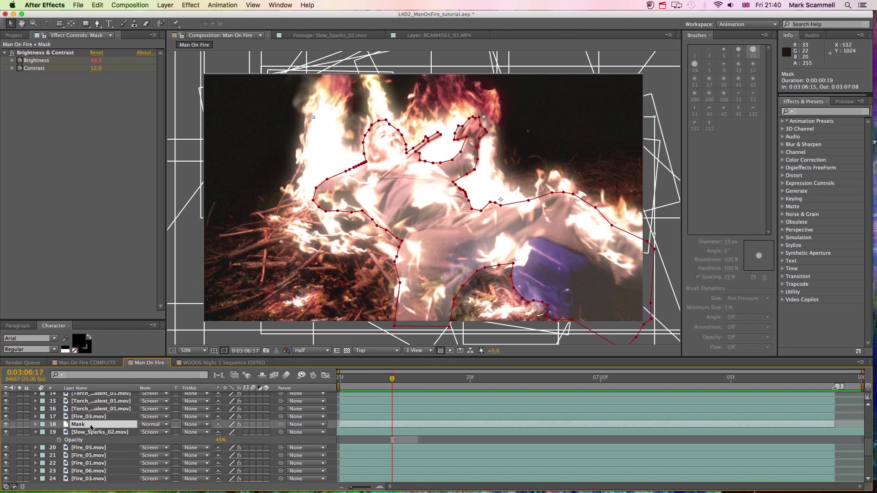
pyautogui.scroll(-4, 94, 434)
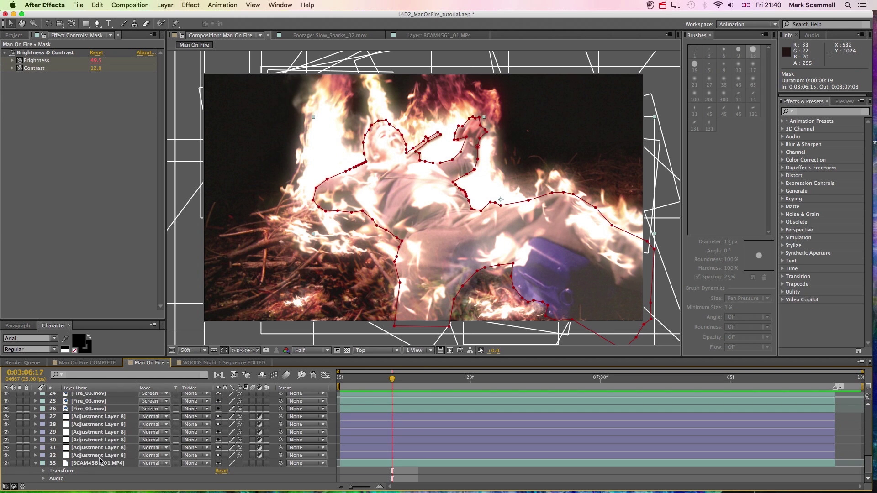
pyautogui.click(100, 456)
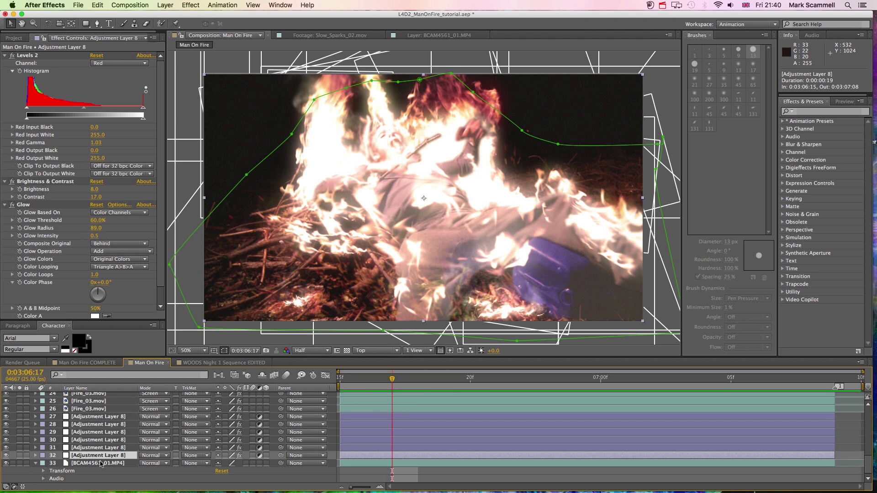
pyautogui.click(101, 463)
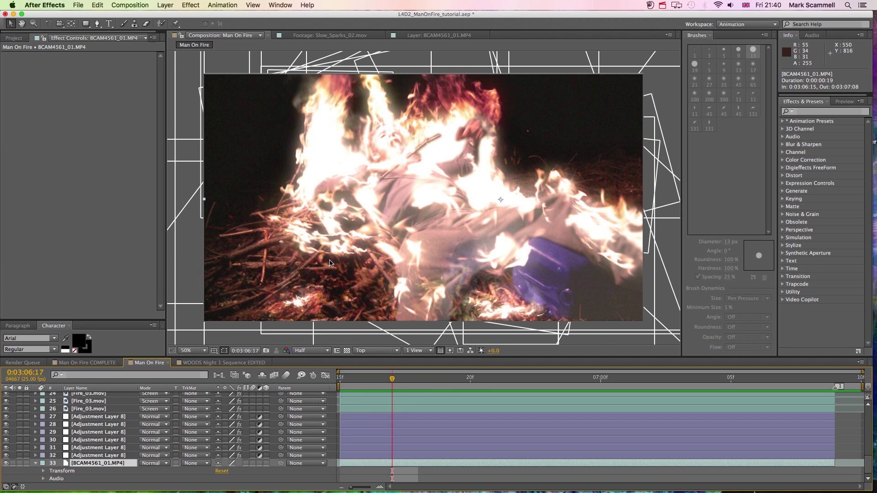
pyautogui.press('super+d')
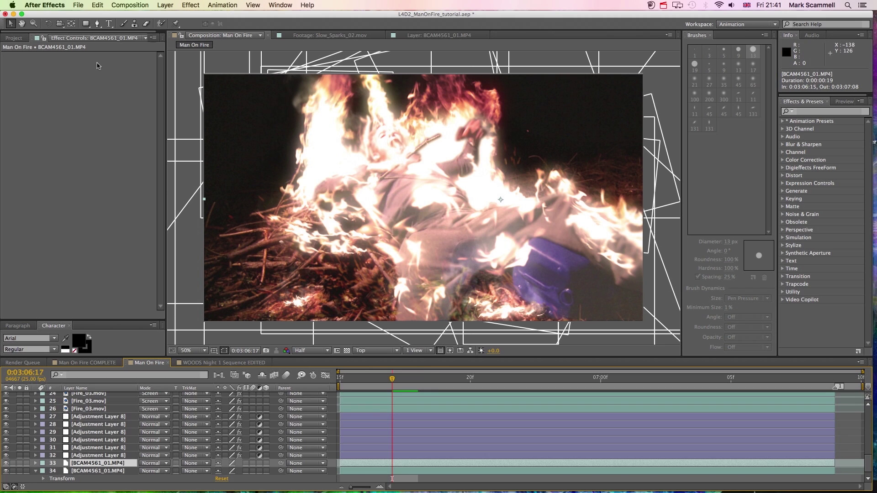
# Draw a closed Pen tool mask around the man's torso on the duplicated BCAM4561_01.MP4 layer.
pyautogui.click(97, 24)
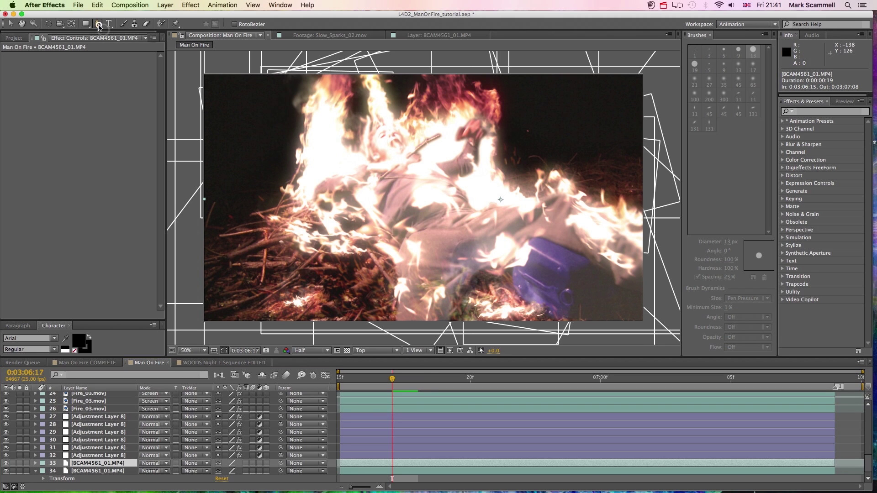
pyautogui.click(421, 169)
pyautogui.click(399, 168)
pyautogui.click(384, 178)
pyautogui.click(383, 199)
pyautogui.click(396, 222)
pyautogui.click(452, 223)
pyautogui.click(469, 211)
pyautogui.click(458, 188)
pyautogui.click(442, 173)
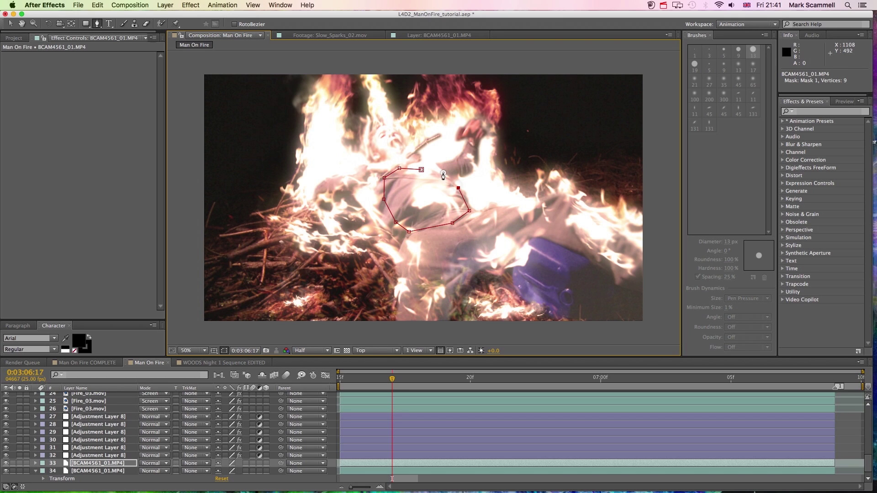
pyautogui.click(421, 169)
# Apply Brightness & Contrast to the masked BCAM4561_01.MP4 duplicate and set its brightness to 100.
pyautogui.click(190, 5)
pyautogui.click(191, 5)
pyautogui.click(190, 5)
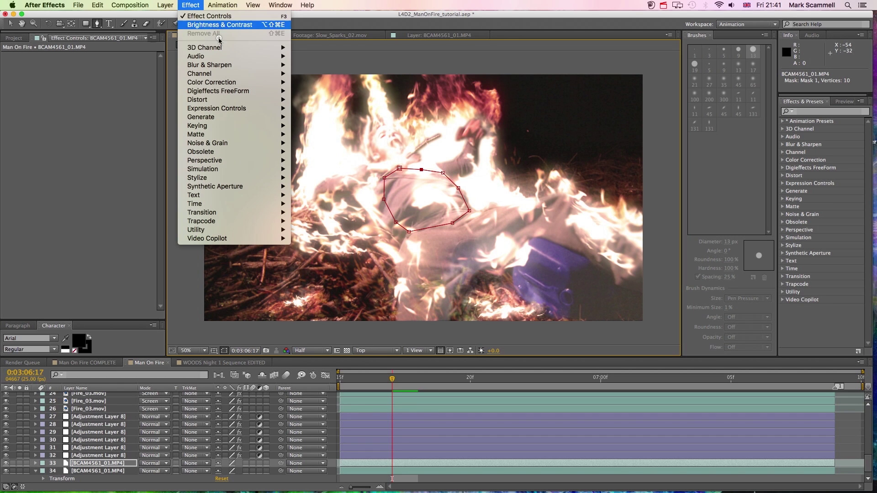
pyautogui.moveTo(254, 82)
pyautogui.click(340, 117)
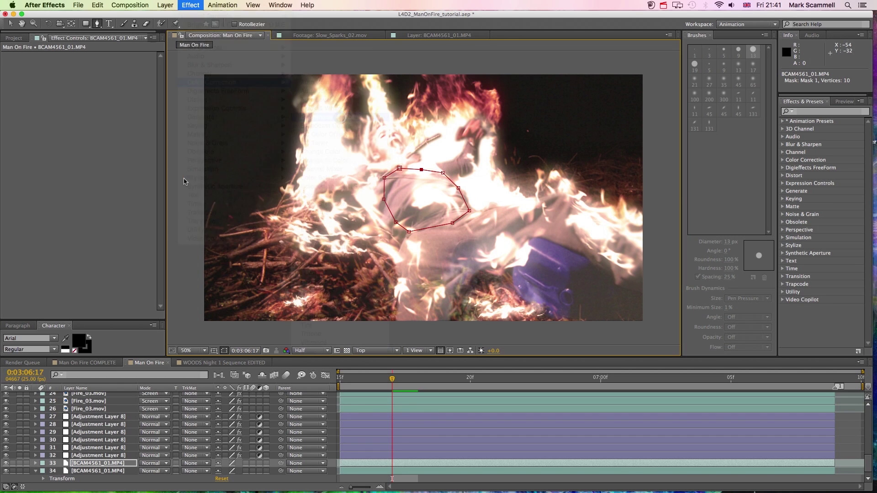
pyautogui.press('v')
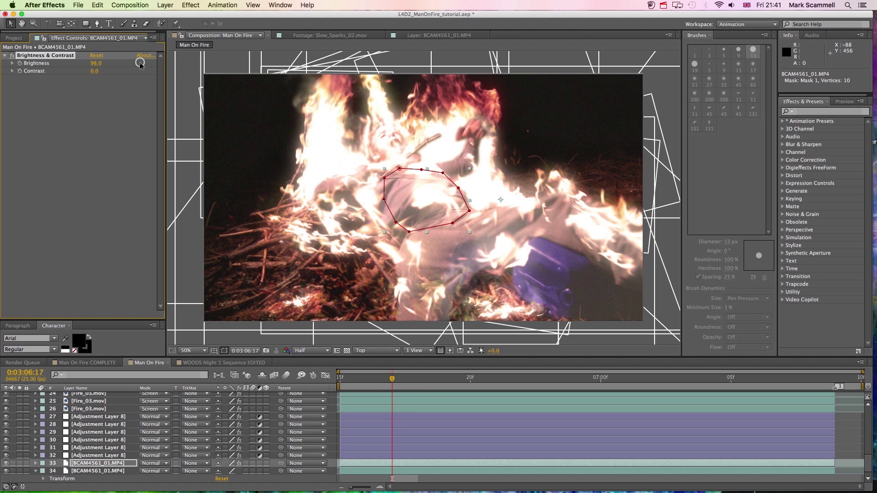
pyautogui.moveTo(94, 69); pyautogui.dragTo(135, 67)
# Move the masked BCAM4561_01.MP4 duplicate between Adjustment Layer 14 and Heat distort 7 in the layer order.
pyautogui.click(101, 462)
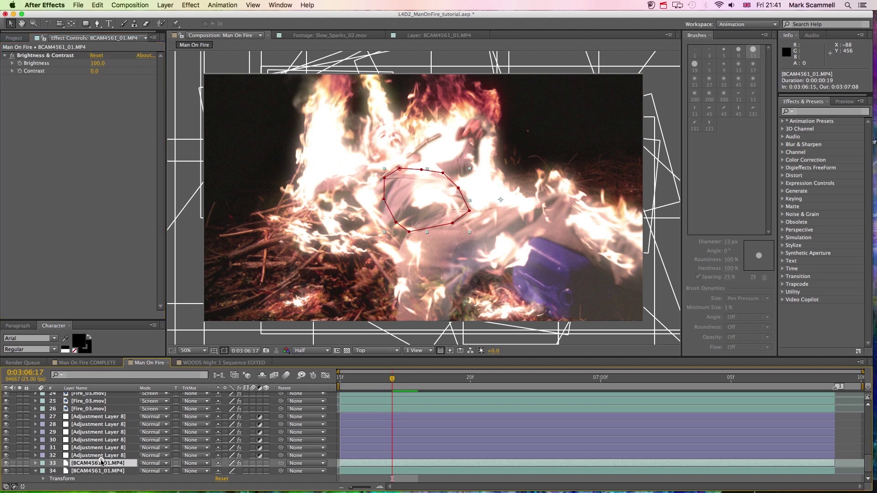
pyautogui.moveTo(99, 451); pyautogui.dragTo(105, 396)
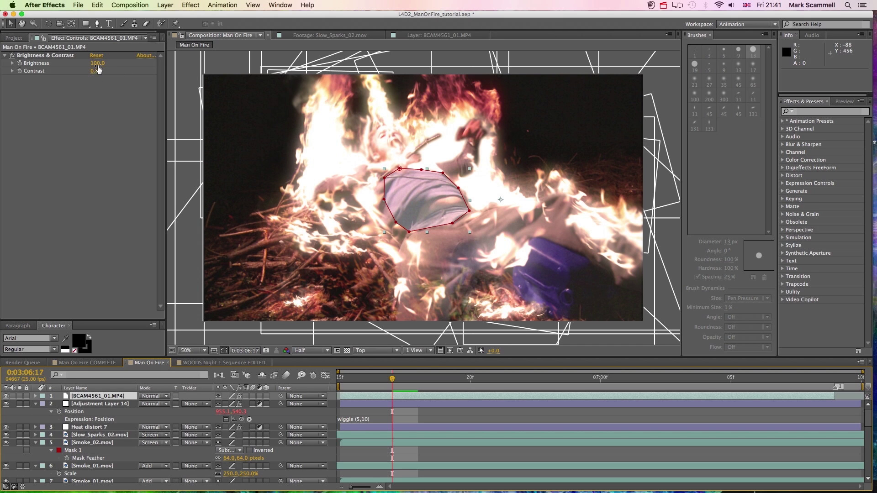
pyautogui.moveTo(102, 399); pyautogui.dragTo(103, 420)
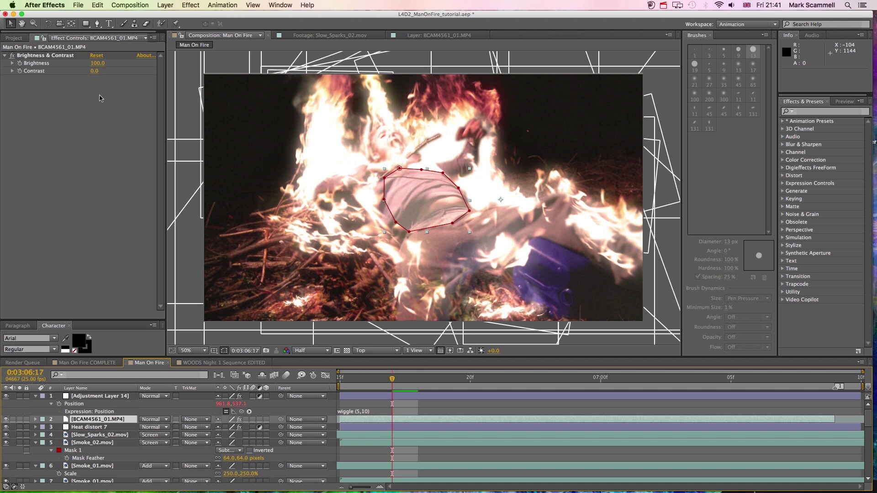
# Add a Glow effect to the masked torso layer with a glow radius of 105.
pyautogui.click(191, 5)
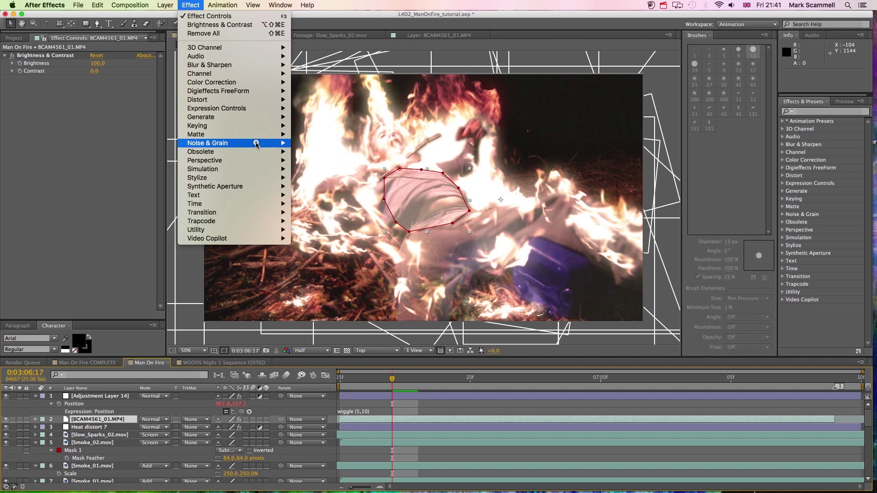
pyautogui.moveTo(255, 177)
pyautogui.click(325, 286)
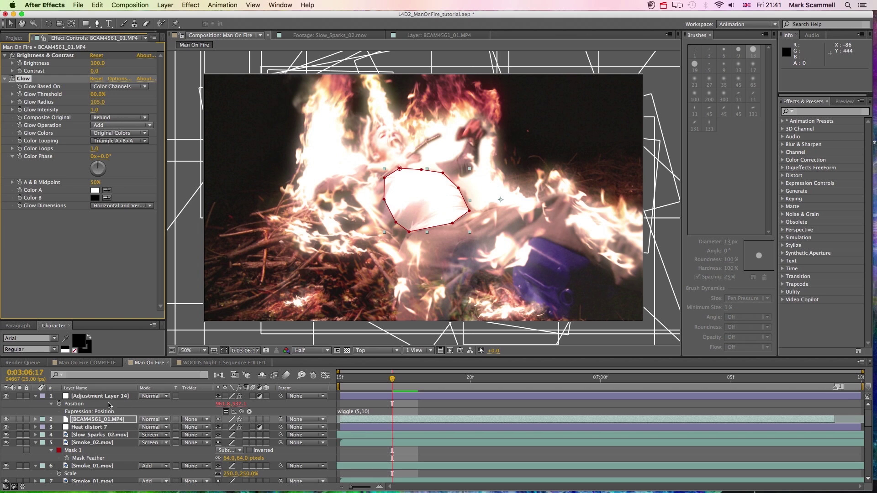
# Feather the torso mask, trying 23 pixels and setting it to 74 pixels with the first frame in view.
pyautogui.press('f')
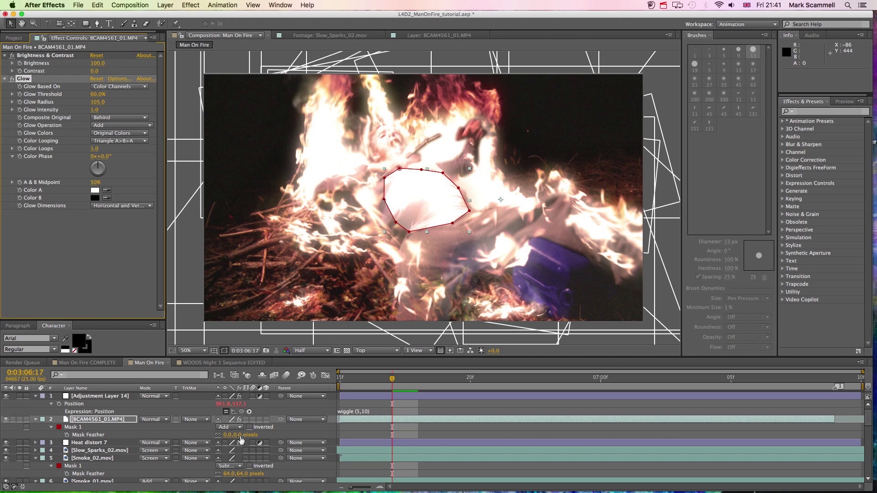
pyautogui.moveTo(240, 438); pyautogui.dragTo(246, 440)
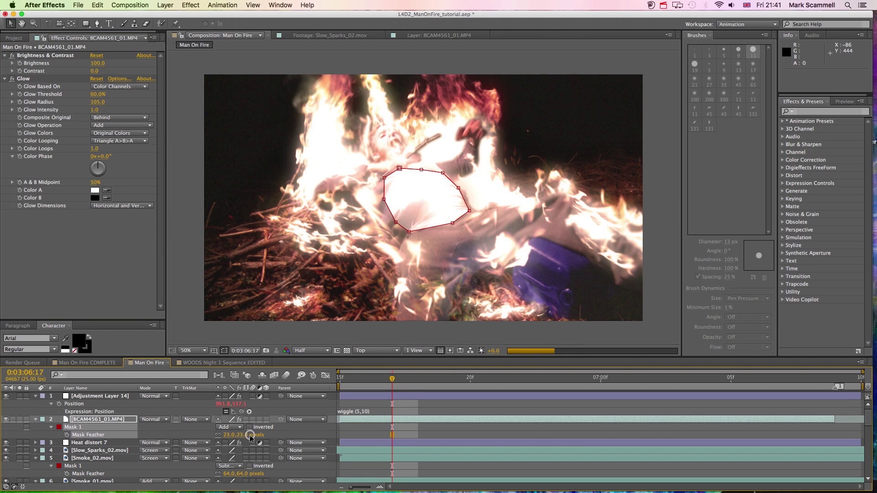
pyautogui.click(388, 406)
pyautogui.moveTo(344, 381); pyautogui.dragTo(331, 381)
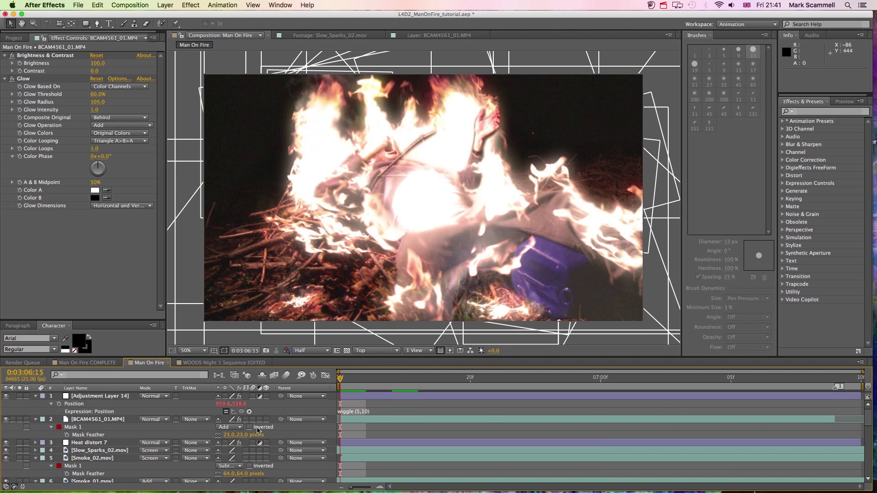
pyautogui.moveTo(239, 438); pyautogui.dragTo(260, 433)
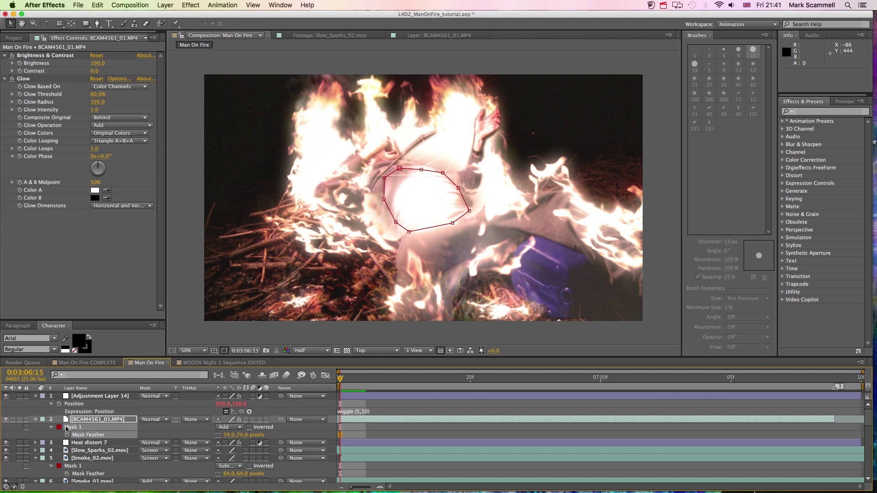
# Try a torso mask expansion of 24 pixels, and set it to -17 pixels.
pyautogui.click(50, 427)
pyautogui.click(50, 427)
pyautogui.moveTo(219, 458); pyautogui.dragTo(231, 460)
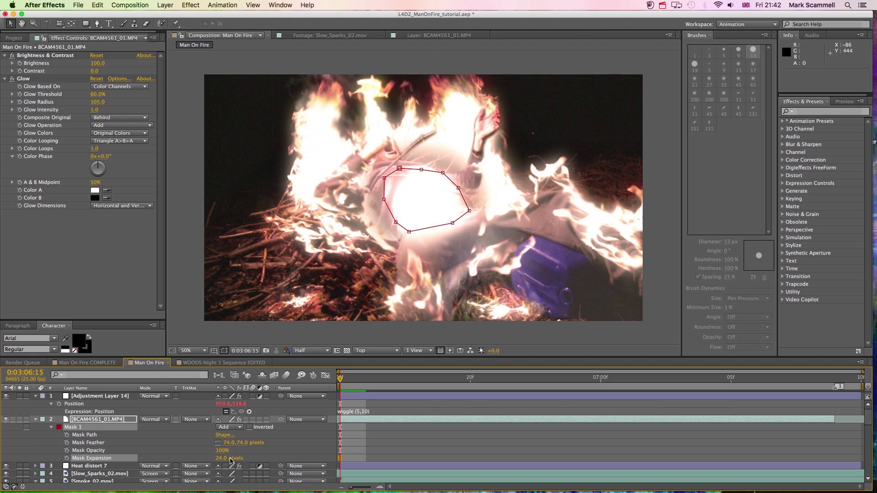
pyautogui.moveTo(225, 463)
pyautogui.mouseDown()
pyautogui.moveTo(203, 459)
pyautogui.moveTo(220, 461)
pyautogui.moveTo(213, 461)
pyautogui.mouseUp()
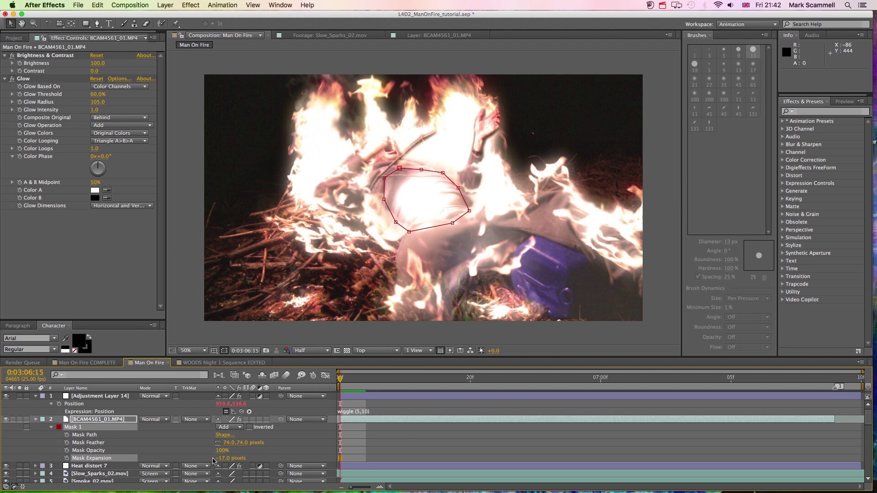
# Preview the finished composite with the glowing torso from 0:03:06:15.
pyautogui.click(404, 430)
pyautogui.press('space')
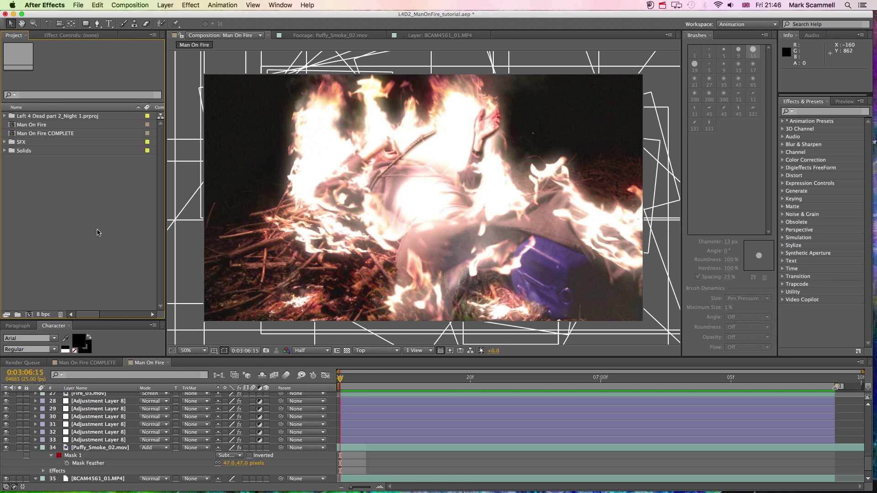
pyautogui.click(354, 377)
pyautogui.press('KP_0')
pyautogui.click(345, 378)
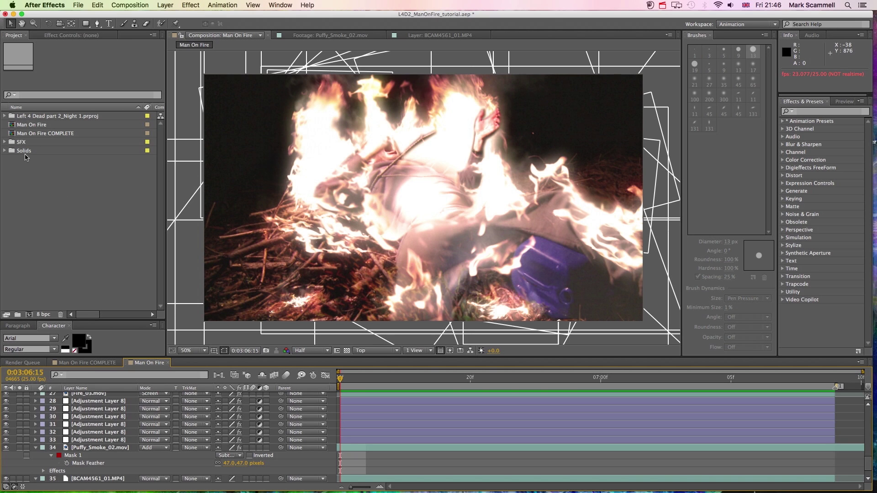
# Create a new composition containing the Man On Fire composition and rename it Man On Fire DONE.
pyautogui.click(13, 123)
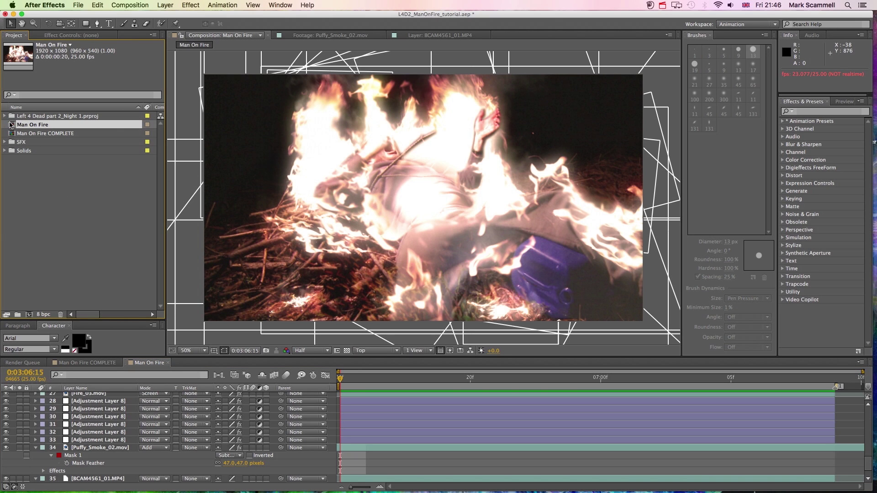
pyautogui.moveTo(10, 124); pyautogui.dragTo(26, 313)
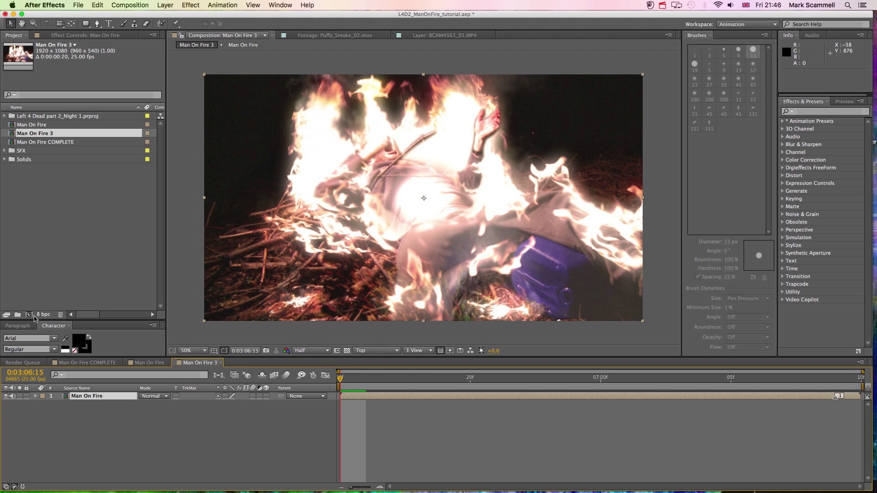
pyautogui.click(44, 134)
pyautogui.press('Return')
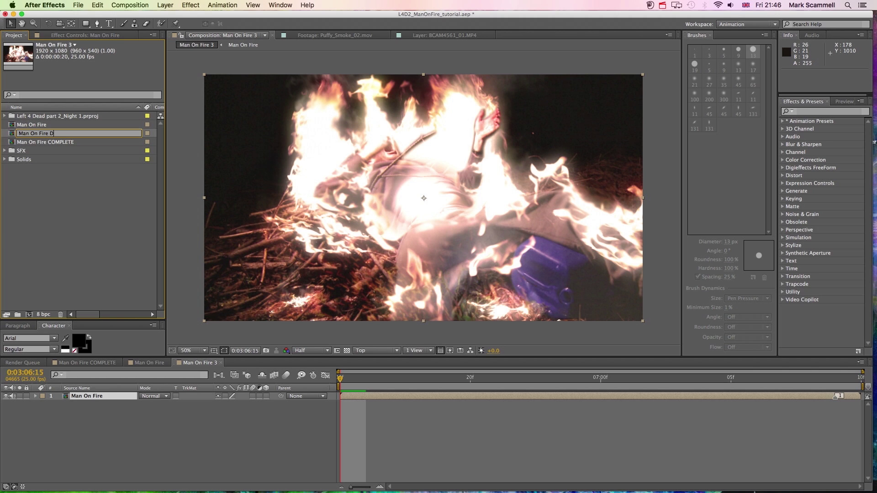
pyautogui.click(46, 190)
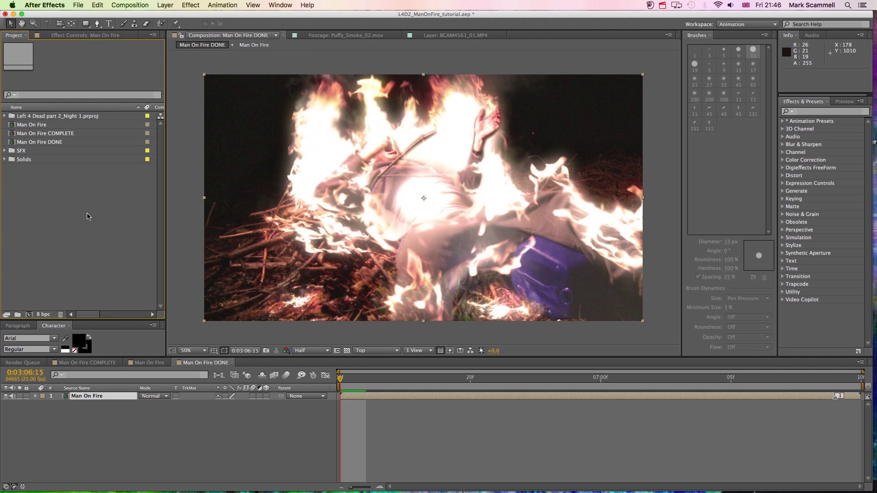
pyautogui.click(354, 398)
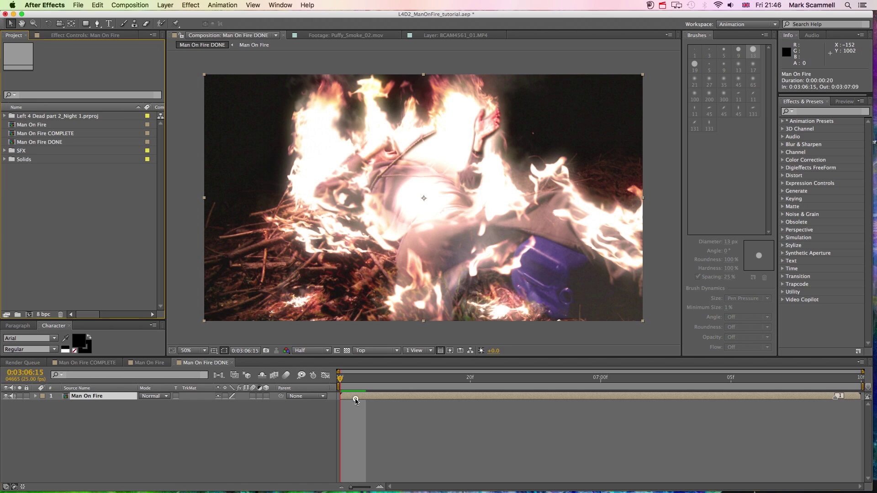
# Add the expression wiggle (5,10) to the Man On Fire layer's position and preview the camera shake.
pyautogui.press('p')
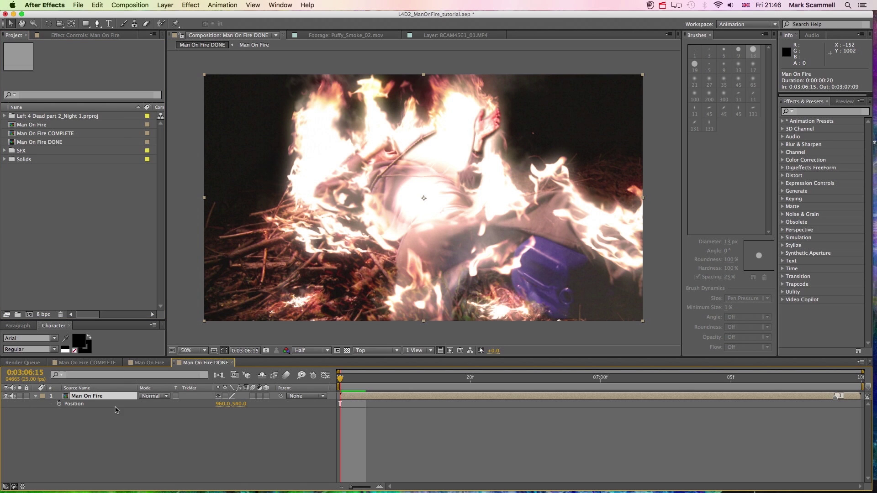
pyautogui.keyDown('alt'); pyautogui.click(59, 405); pyautogui.keyUp('alt')
pyautogui.press('capslock')
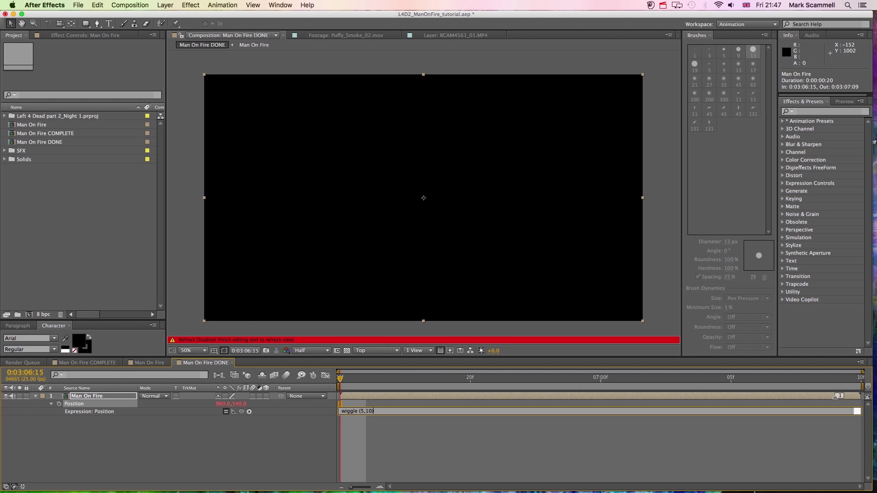
pyautogui.click(397, 450)
pyautogui.press('space')
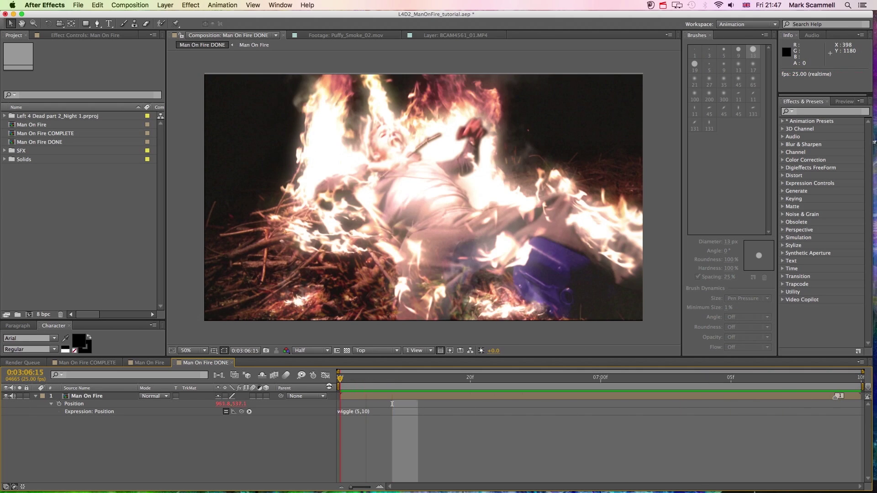
# Scale the Man On Fire layer up to 101.3% to cover the frame edges exposed by the shake.
pyautogui.click(347, 396)
pyautogui.press('s')
pyautogui.moveTo(251, 409); pyautogui.dragTo(322, 408)
pyautogui.press('space')
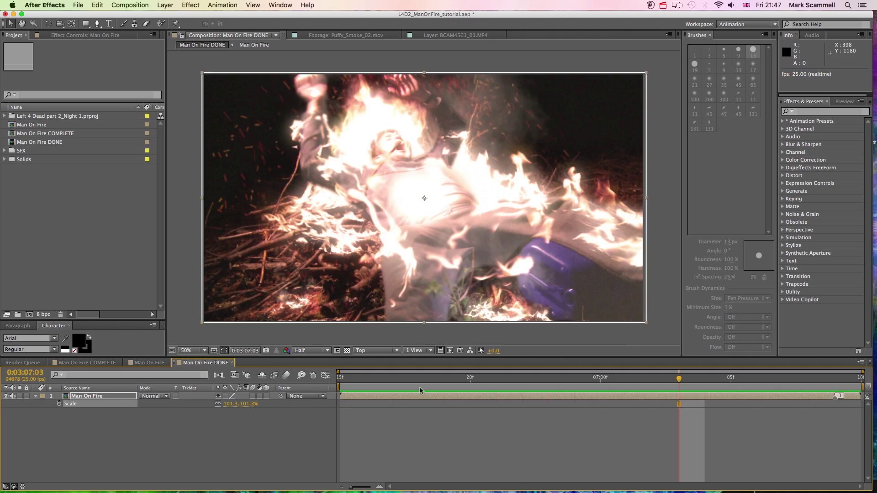
# Preview the scaled shot from 0:03:06:15 and the Man On Fire COMPLETE sequence from 0:03:04:02.
pyautogui.click(389, 401)
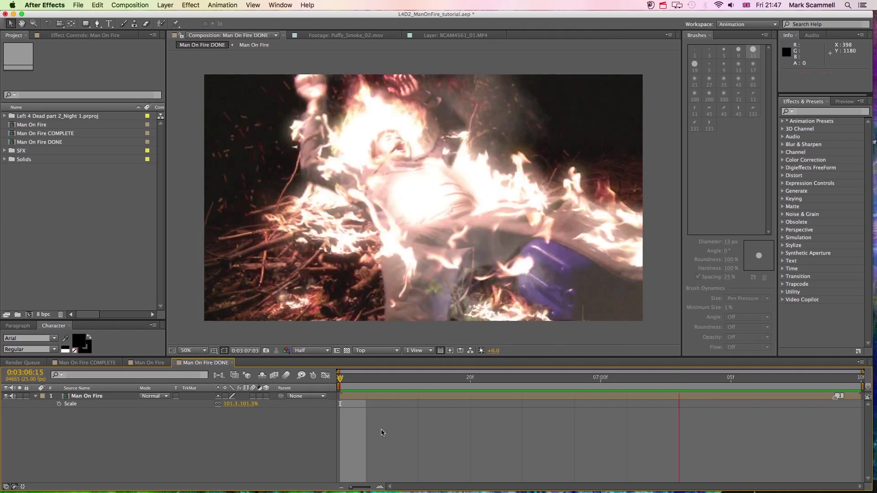
pyautogui.press('space')
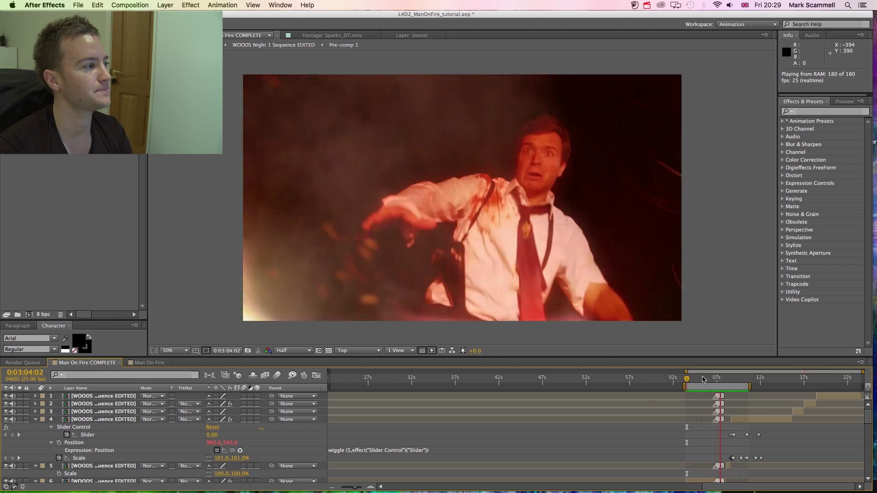
pyautogui.press('space')
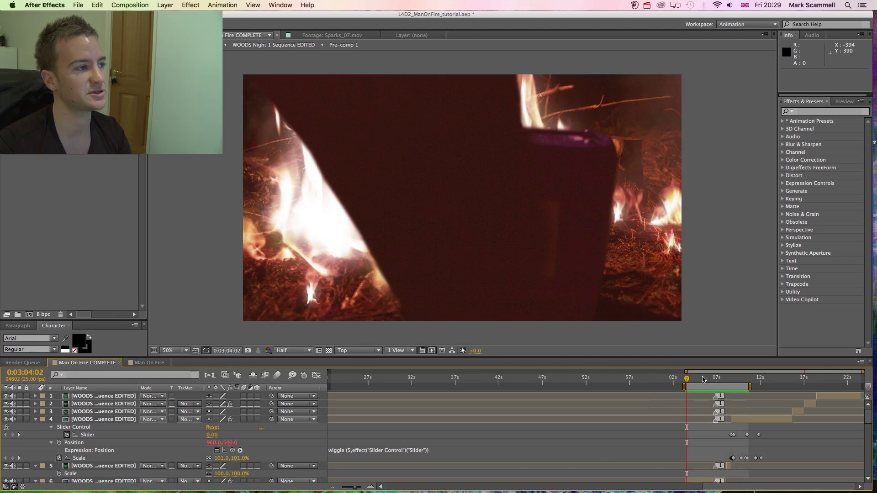